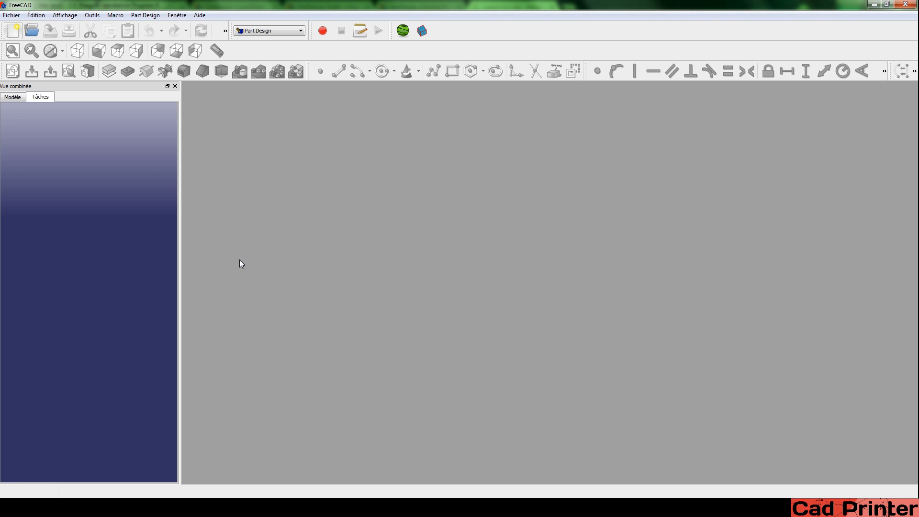
Create a new document and start a sketch on the XY plane in the Part Design workbench
click(11, 15)
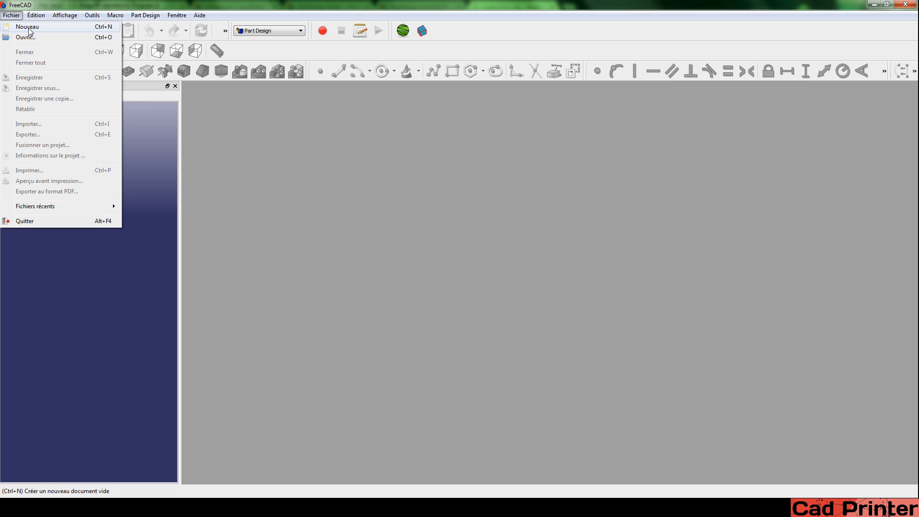
click(28, 29)
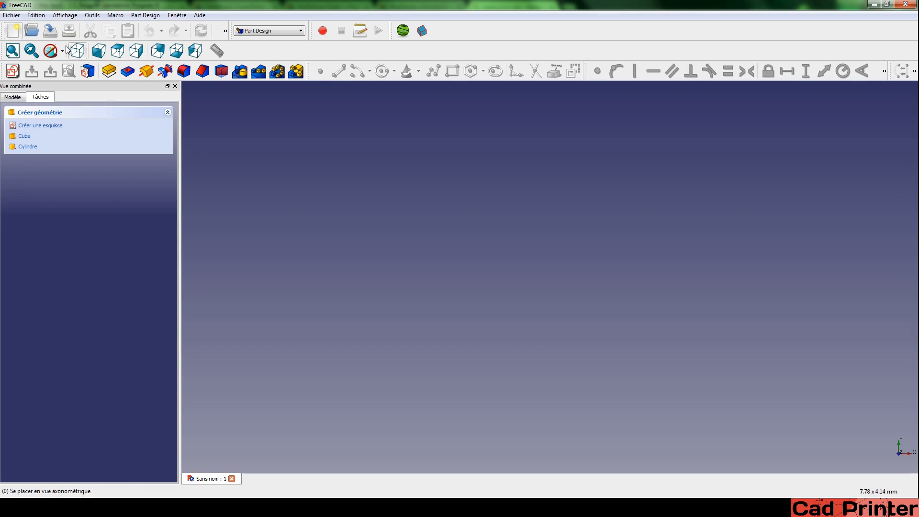
click(274, 32)
click(251, 117)
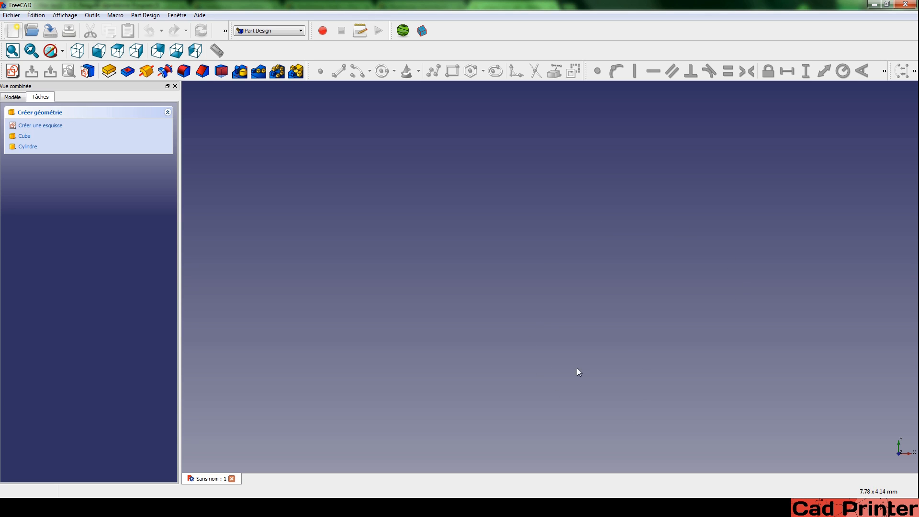
click(13, 71)
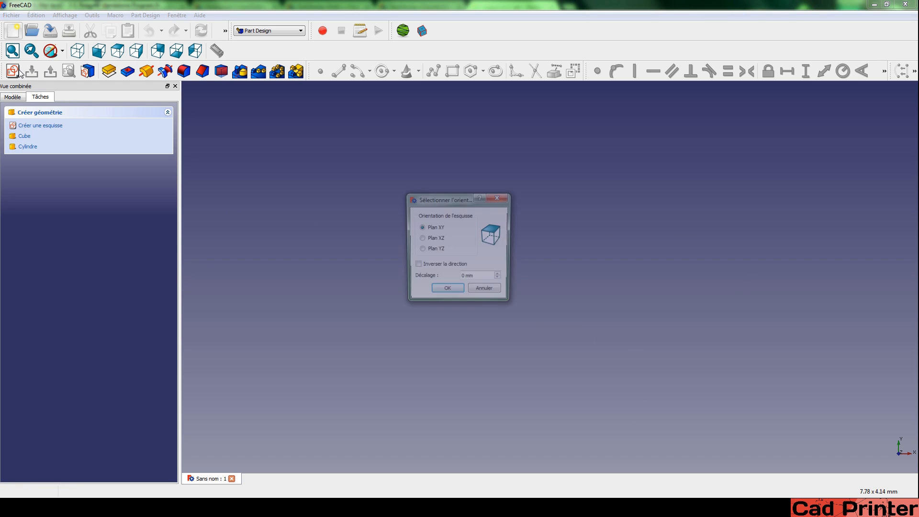
click(440, 292)
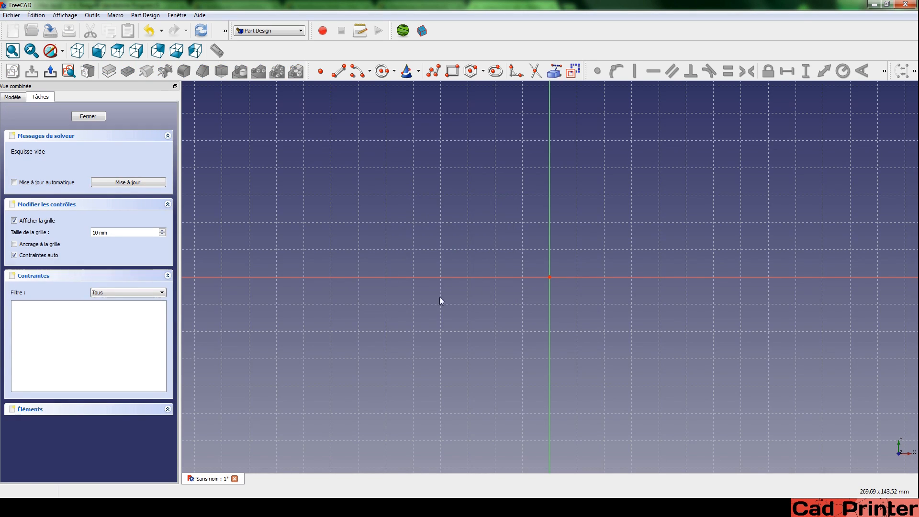
Sketch a circle centred on the origin with a radius of about 78 mm
click(382, 72)
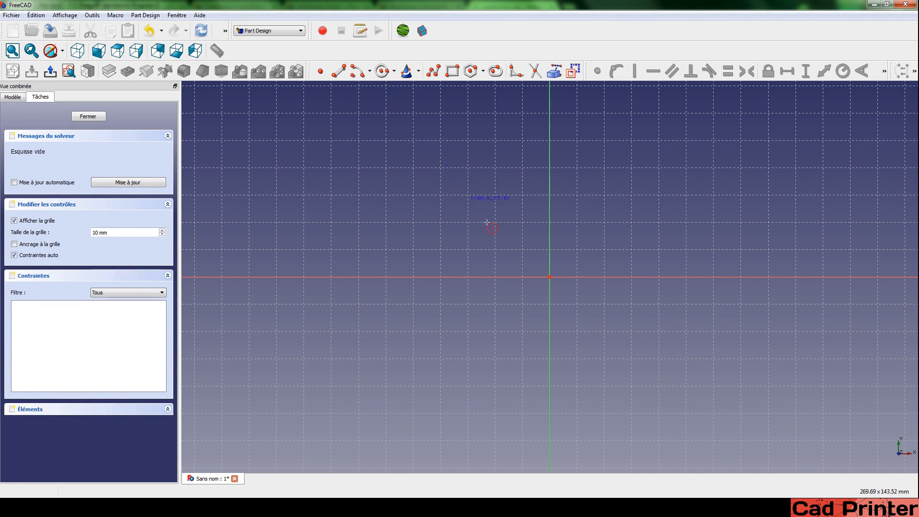
click(549, 276)
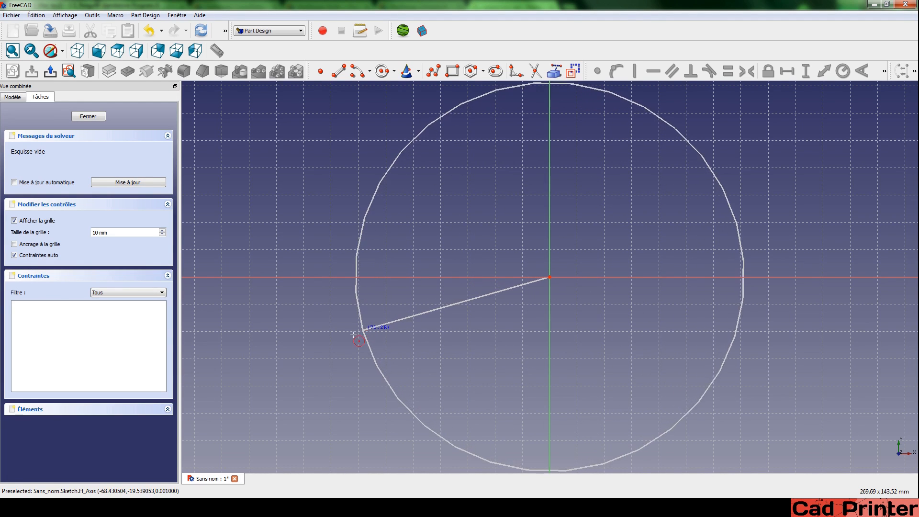
click(341, 329)
right_click(317, 284)
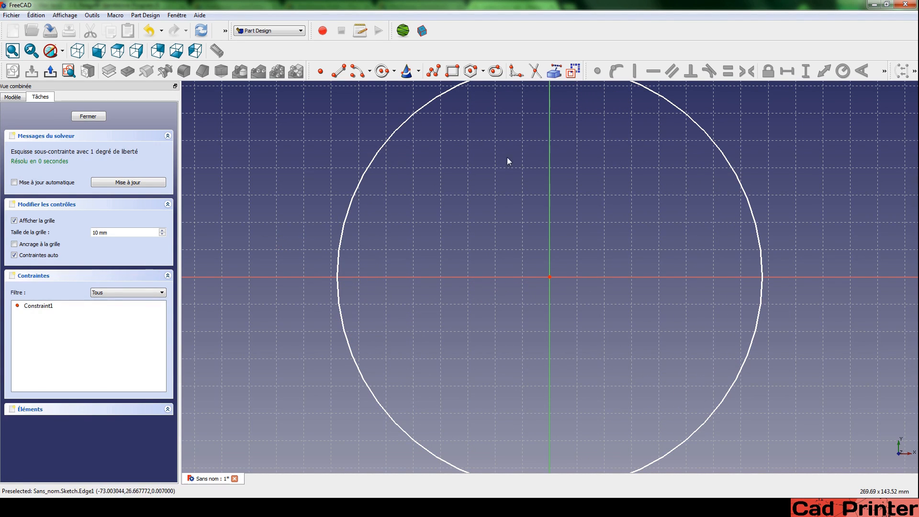
Constrain the circle's radius to 100 mm and close the sketch
click(704, 130)
key(shift+r)
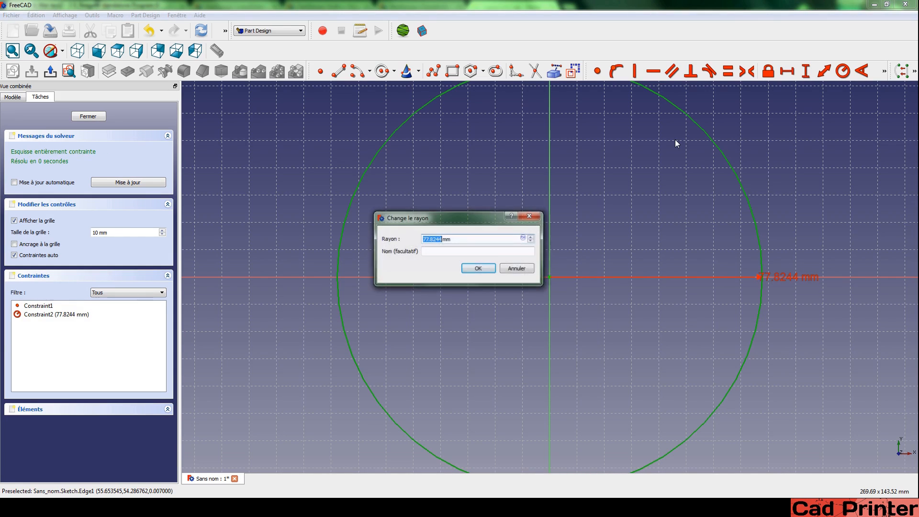
text(100)
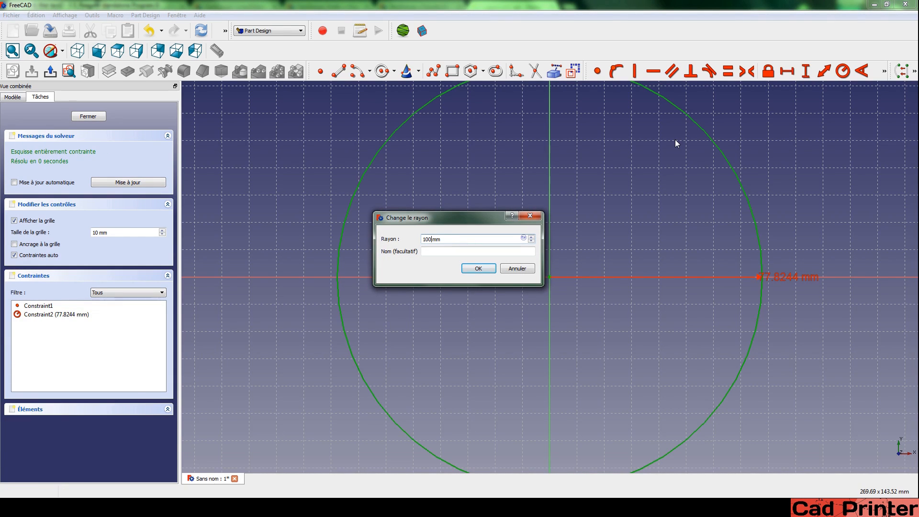
key(Return)
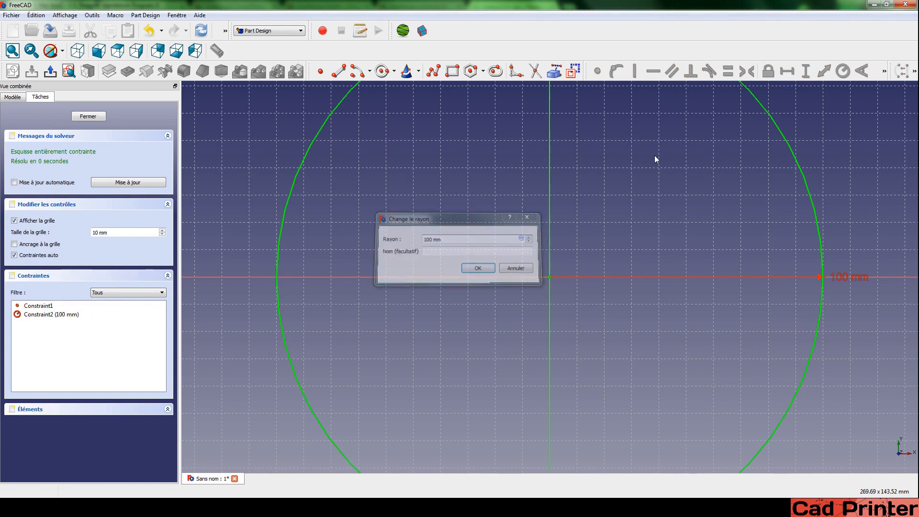
click(88, 117)
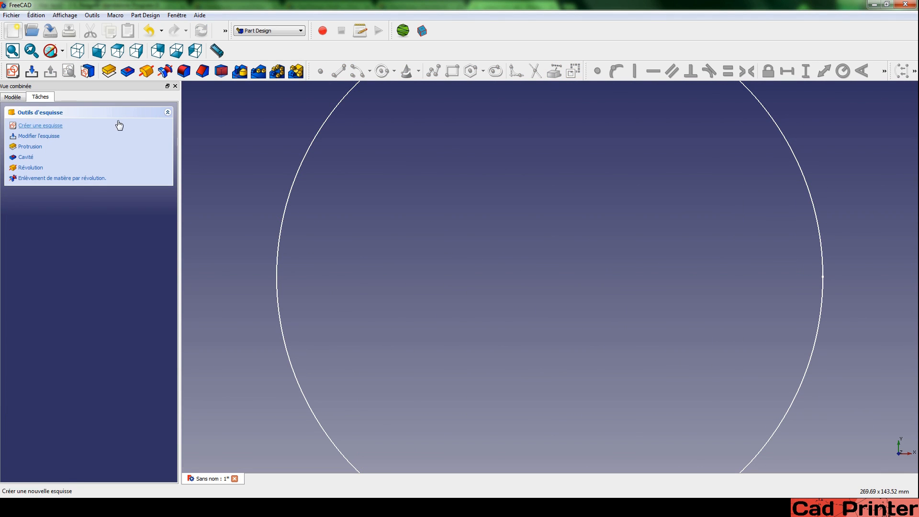
Pad the circle sketch by 10 mm into a flat disc
middle_drag(552, 257, 536, 194)
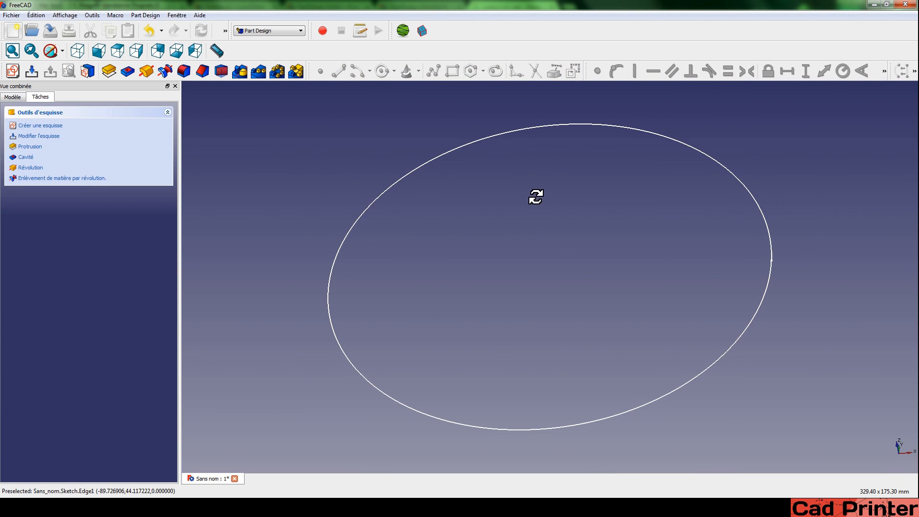
click(107, 72)
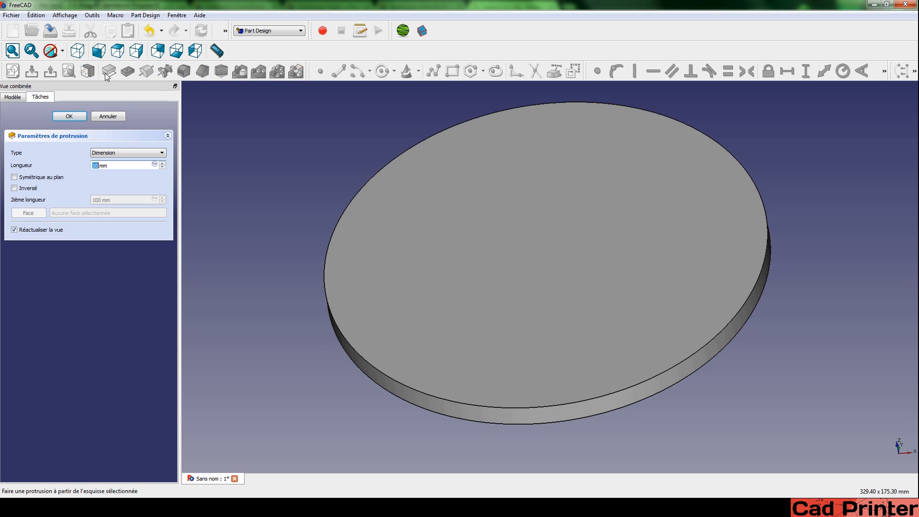
click(69, 116)
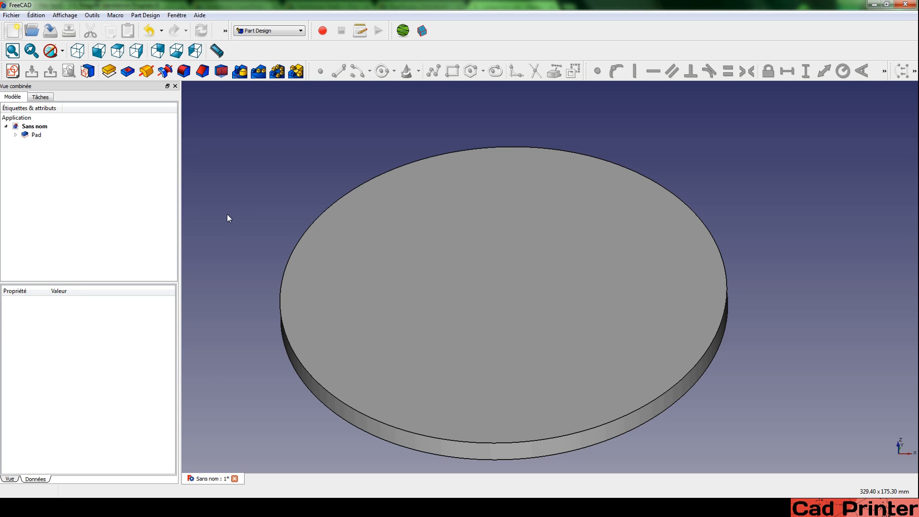
Sketch a small rectangle on the disc's upper face, in the upper-left quadrant near the origin, and close the sketch
click(406, 230)
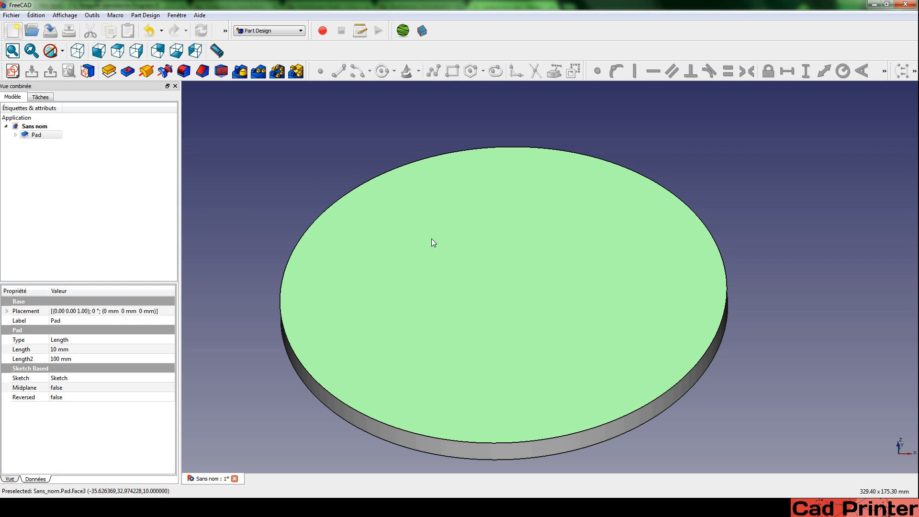
click(12, 72)
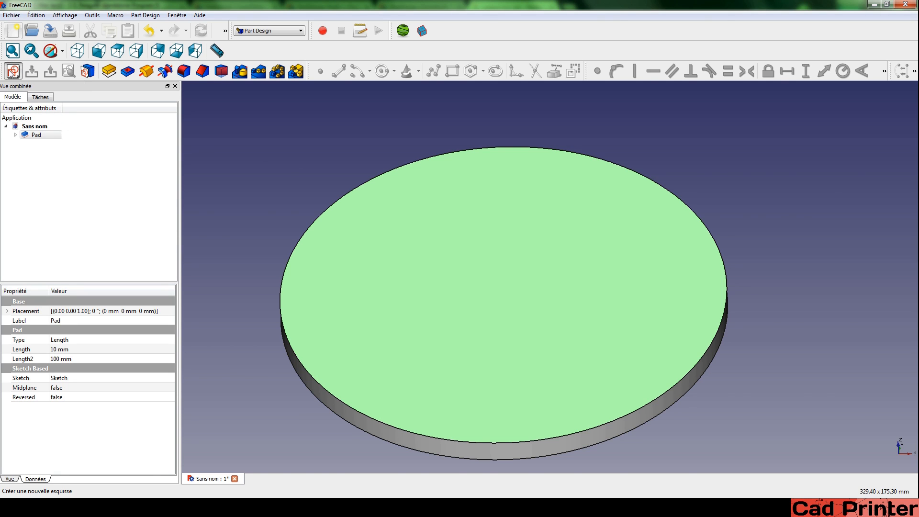
click(452, 70)
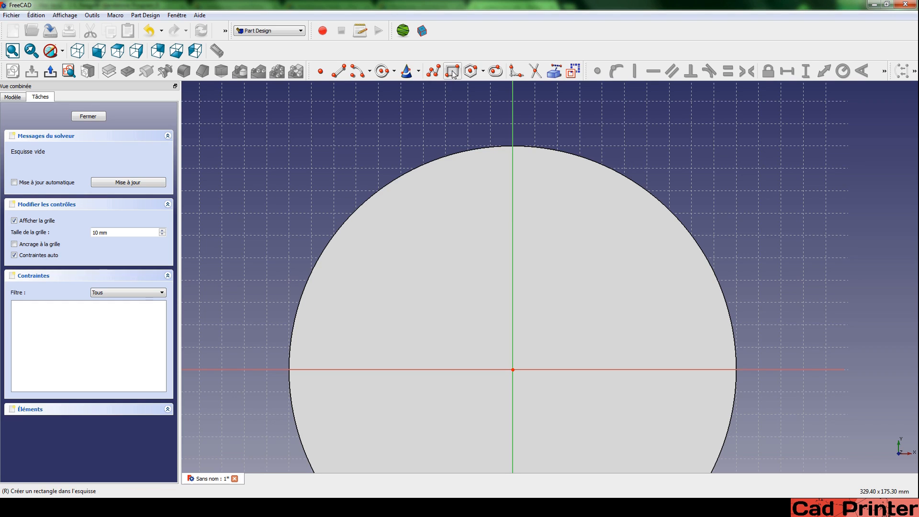
click(445, 313)
click(478, 338)
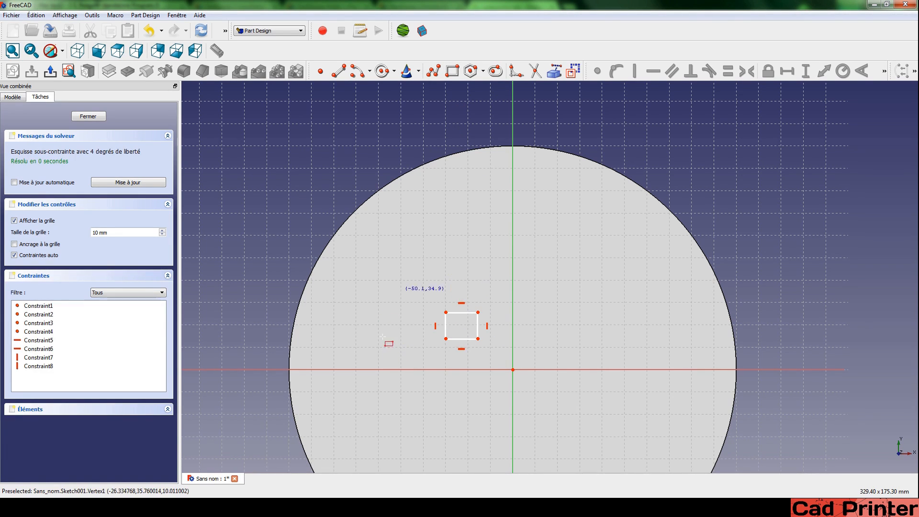
click(48, 71)
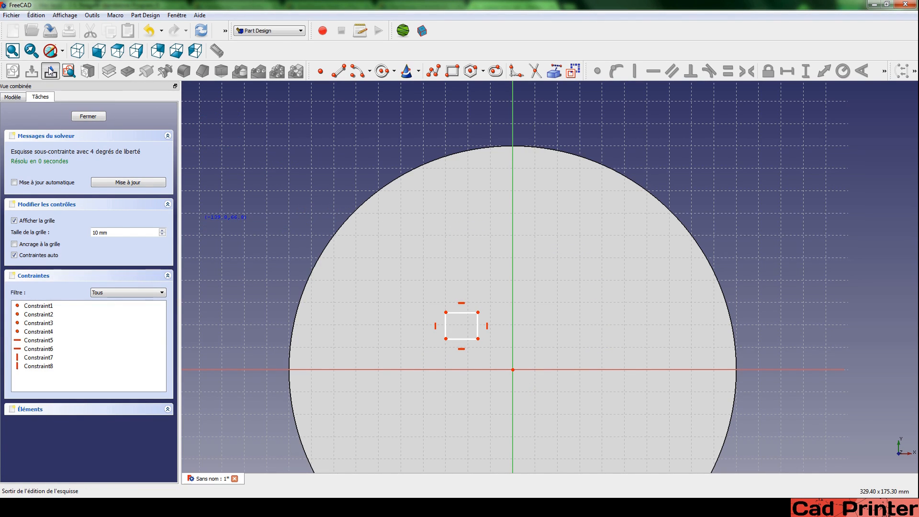
Pad the small rectangle sketch by 5 mm on the disc's upper face
click(107, 75)
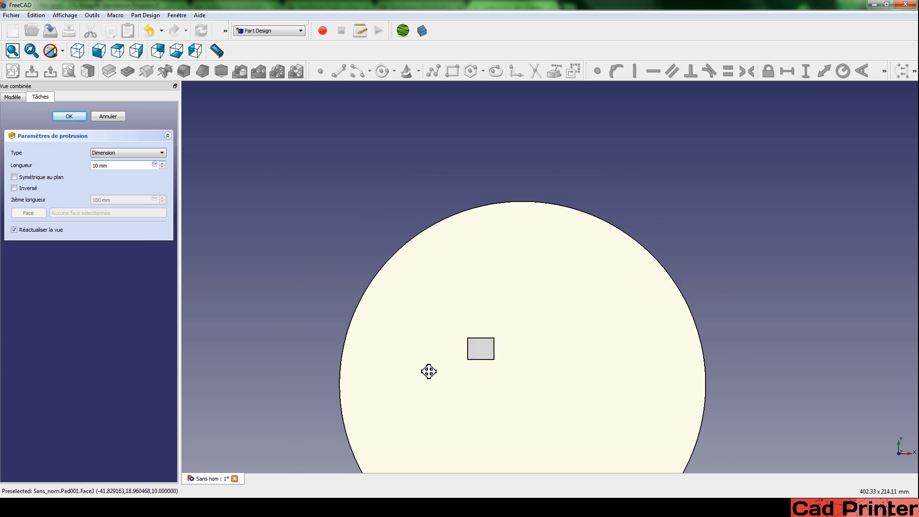
mouse_move(429, 371)
middle_down()
mouse_move(404, 271)
mouse_move(443, 307)
middle_up()
scroll(436, 306, up, 1)
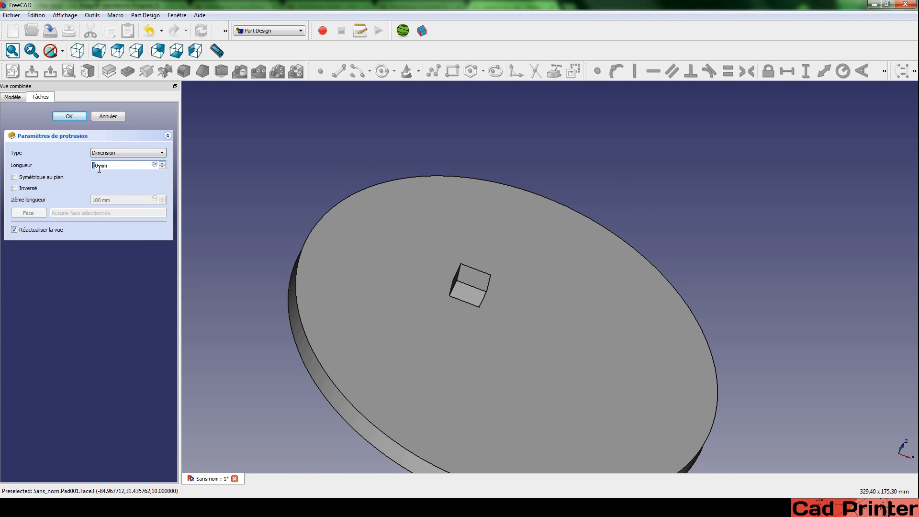
text(5)
key(BackSpace)
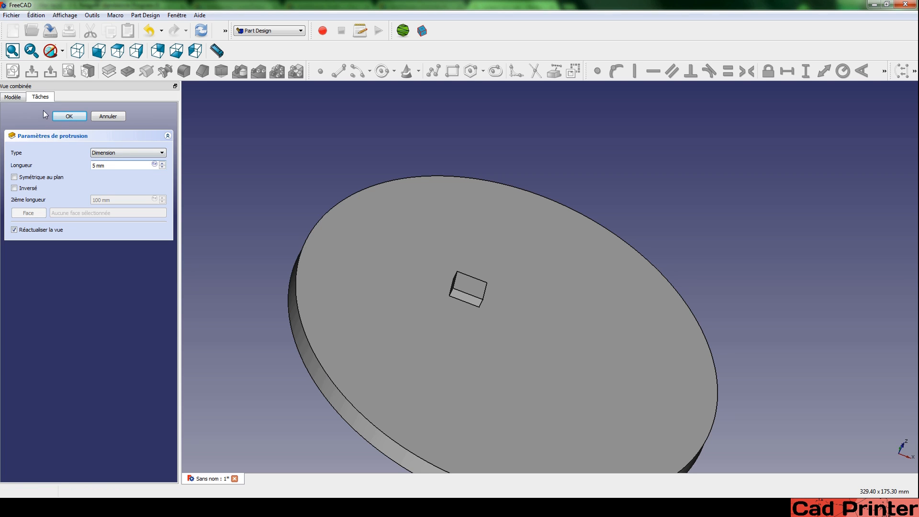
click(69, 116)
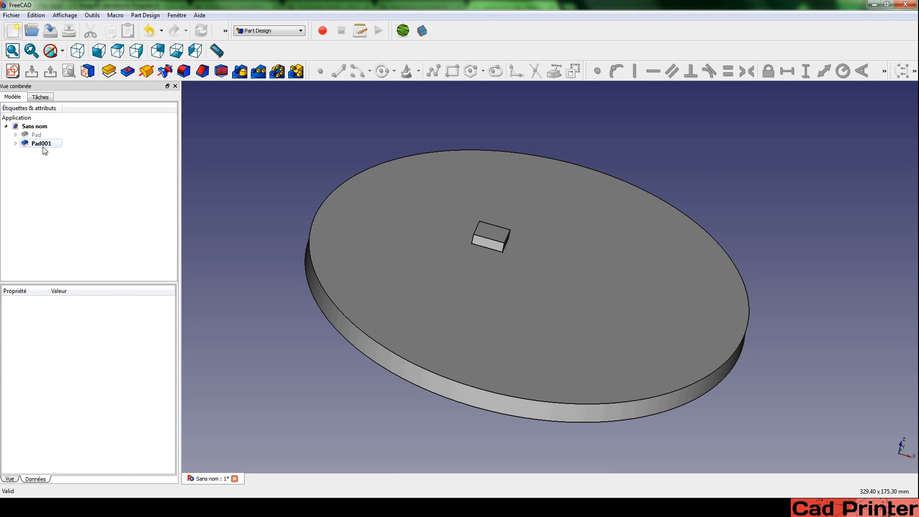
Rename the rectangular pad as motif and the disc pad as plateau
click(42, 143)
key(F2)
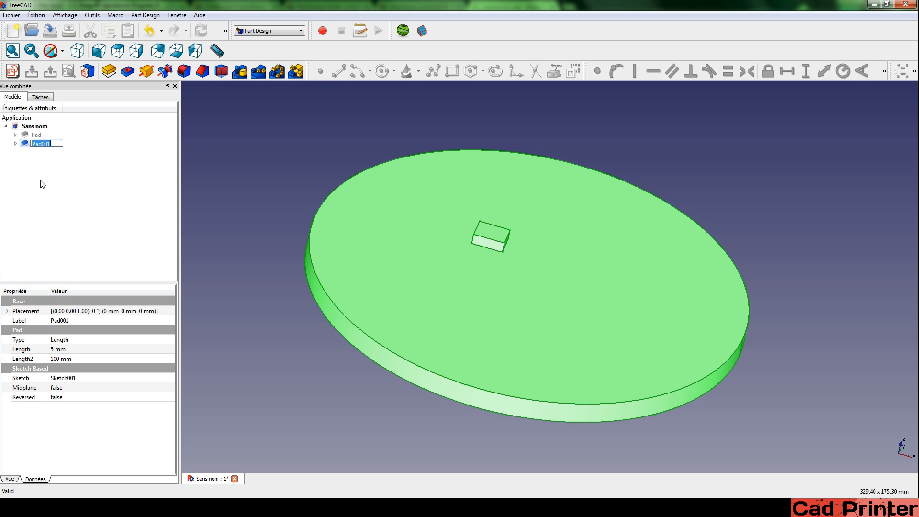
text(motif)
key(Return)
key(Up)
key(F2)
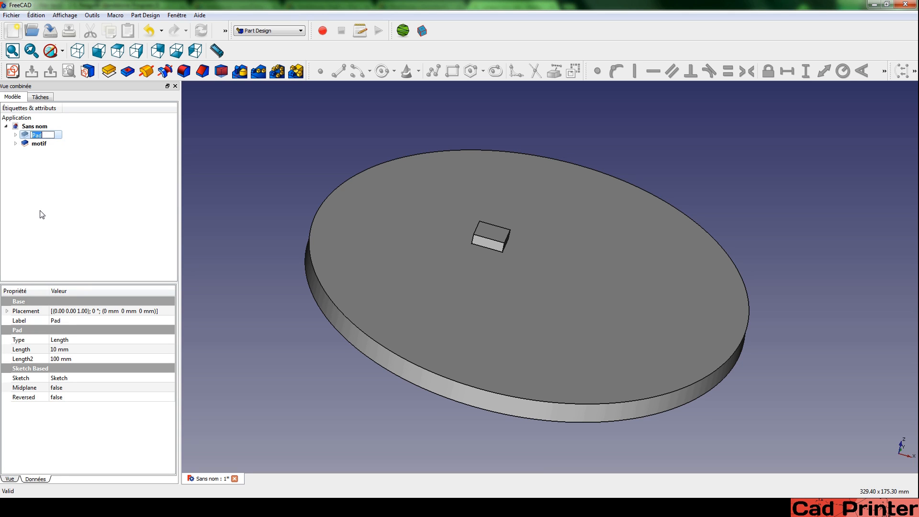
text(plateau)
key(Return)
click(37, 209)
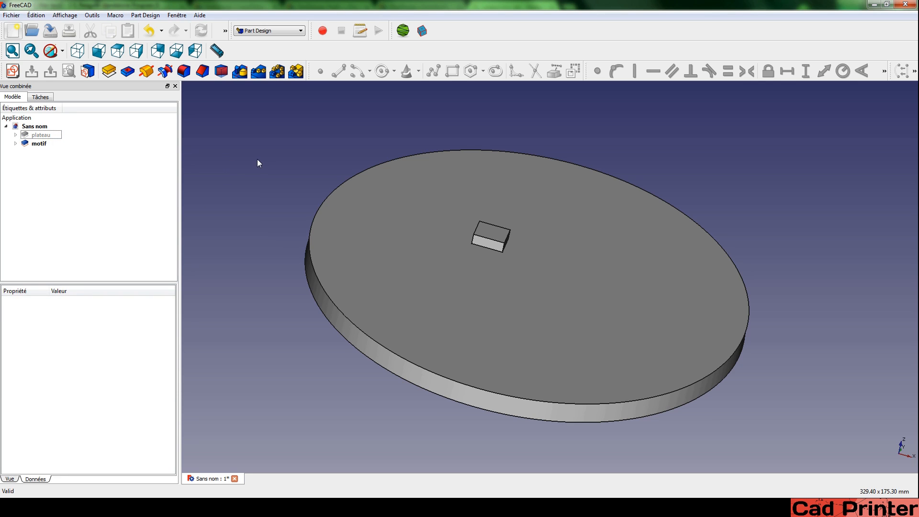
Mirror the motif pad about the vertical sketch axis, keeping the mirror parameters open for editing
click(39, 144)
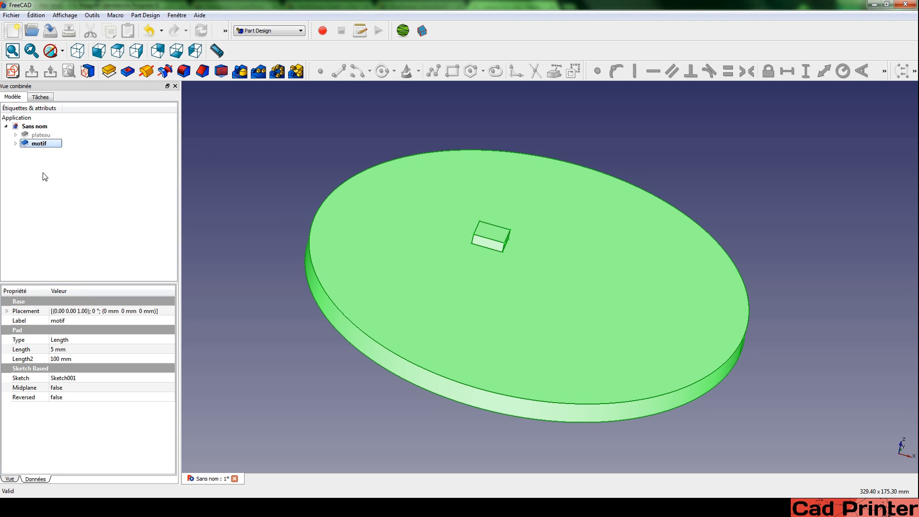
click(238, 71)
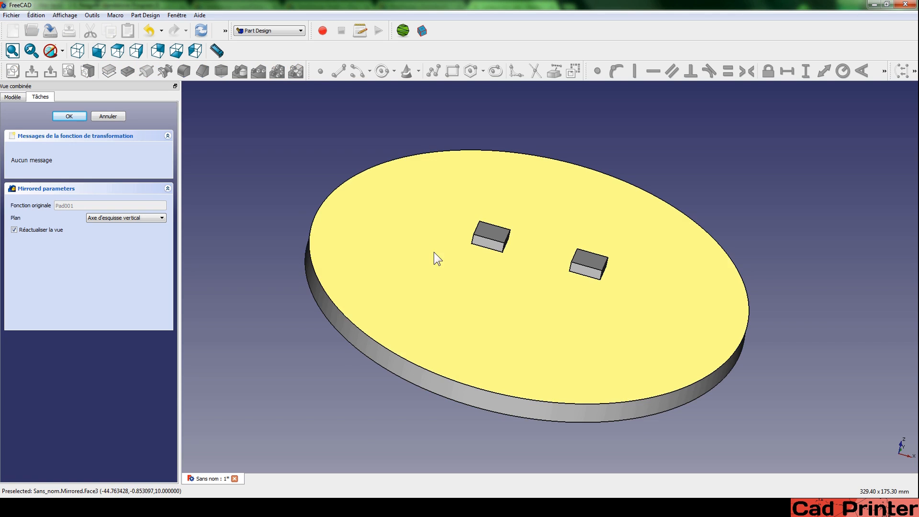
middle_drag(436, 259, 451, 242)
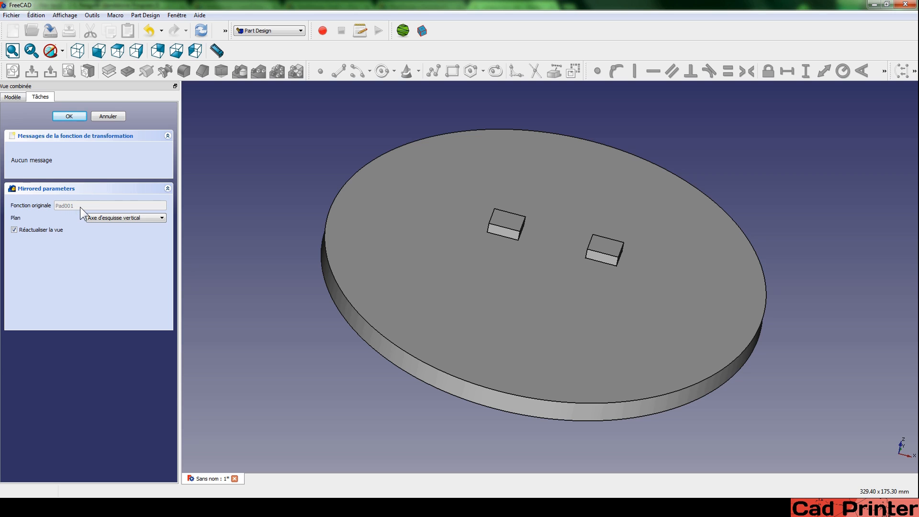
click(20, 99)
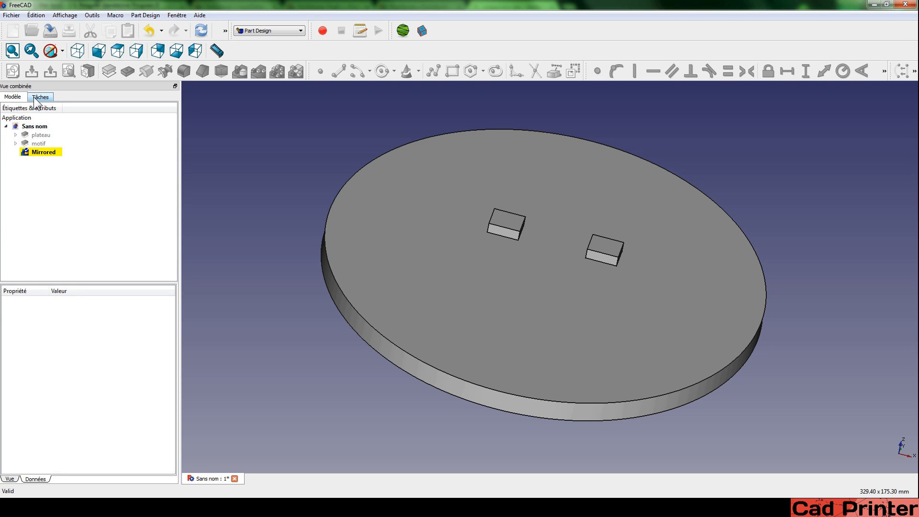
click(33, 96)
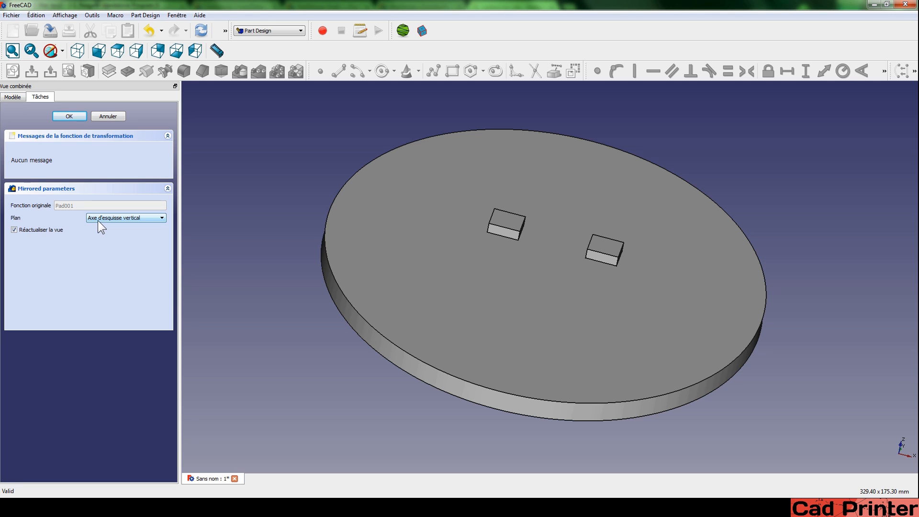
Change the mirror plane of the motif to the horizontal sketch axis
middle_drag(260, 210, 246, 228)
middle_drag(452, 154, 461, 193)
middle_drag(351, 245, 320, 208)
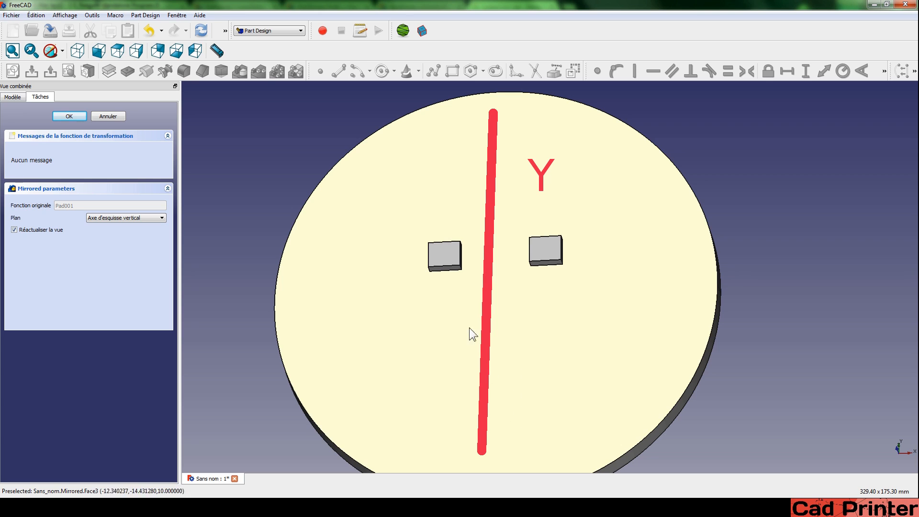
click(116, 216)
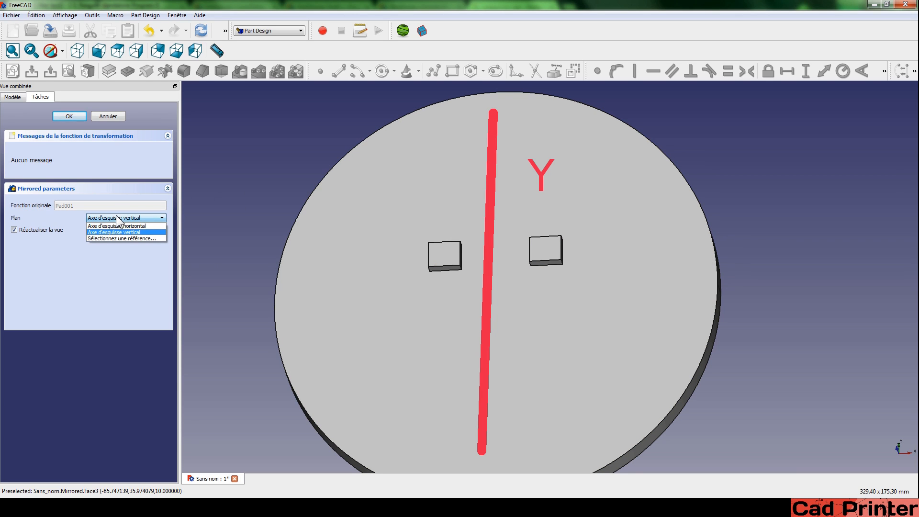
click(112, 227)
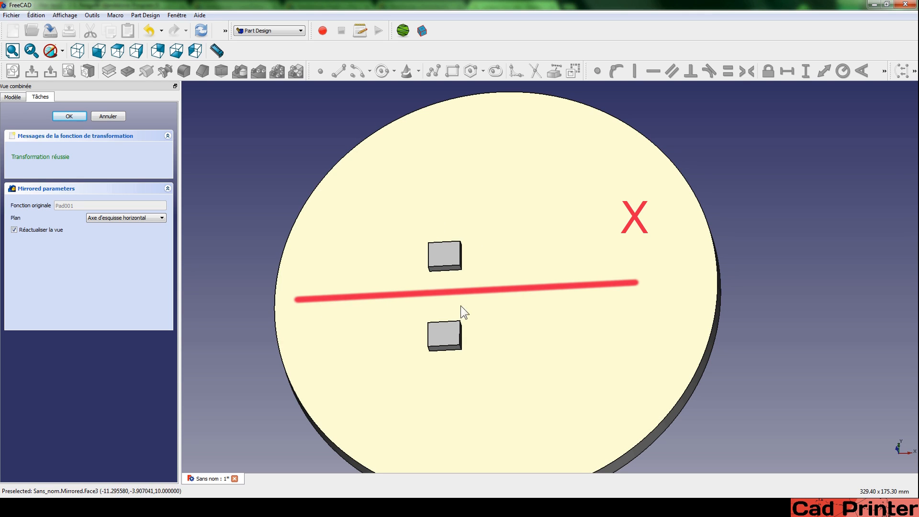
Mirror the motif about the vertical sketch axis, accept it, and undo the finished mirror
click(125, 218)
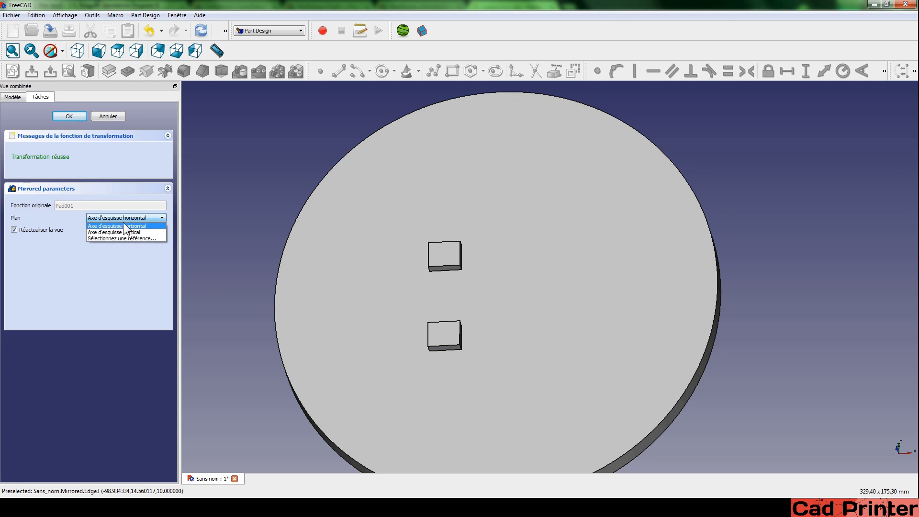
click(120, 231)
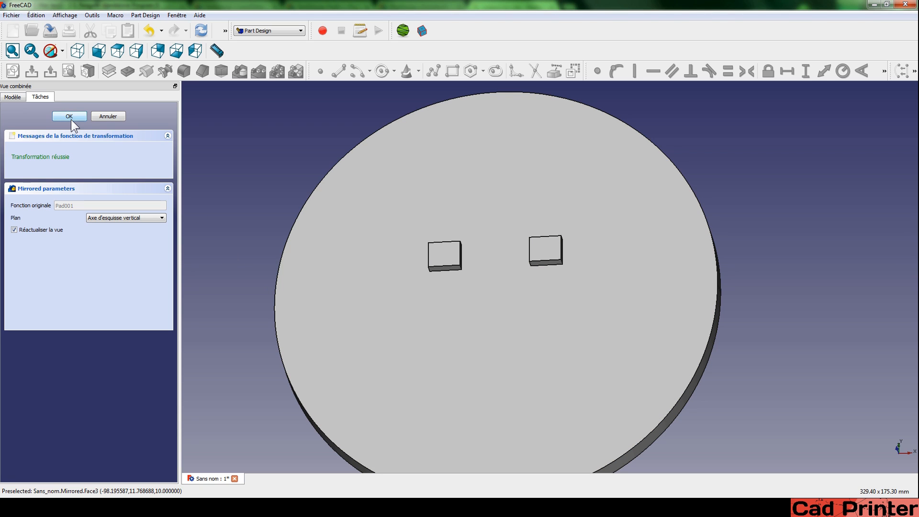
click(71, 119)
middle_drag(374, 230, 349, 251)
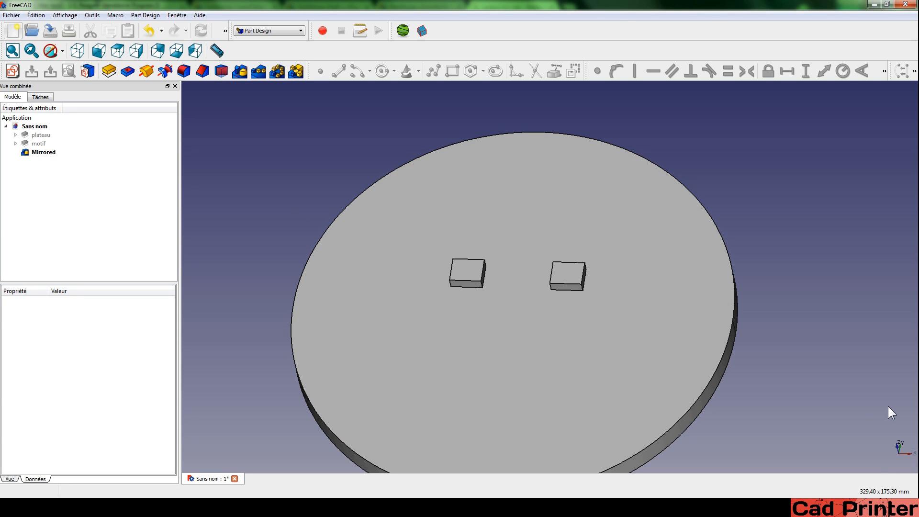
key(ctrl+z)
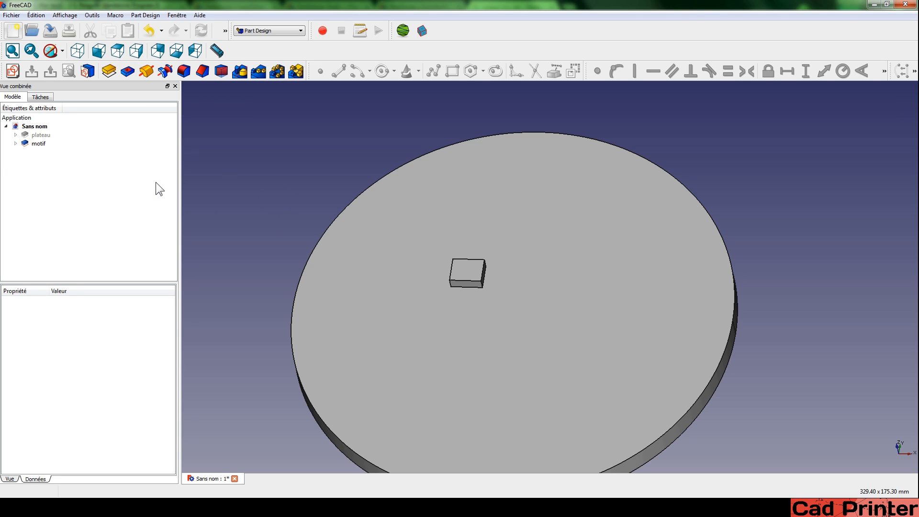
Open the motif's sketch for editing and draw a diagonal line passing through the origin, below and beside the rectangle
click(15, 144)
double_click(47, 152)
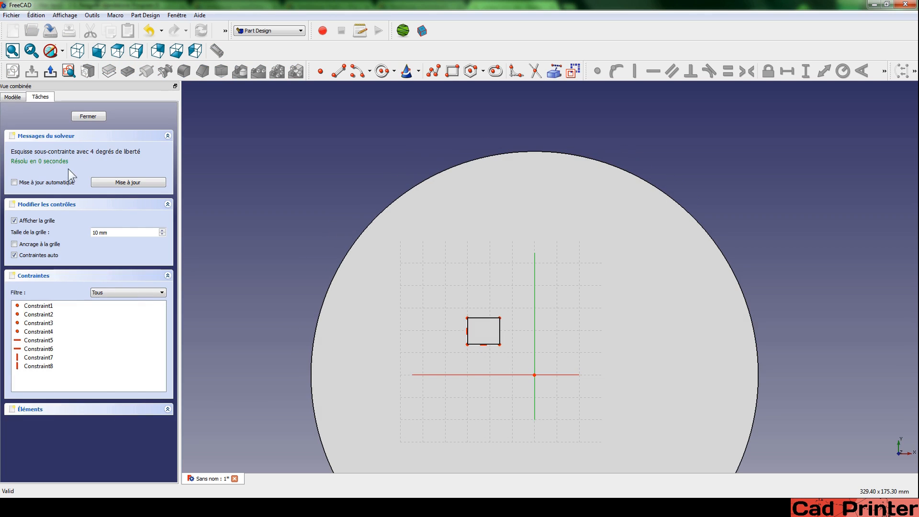
middle_drag(399, 290, 353, 238)
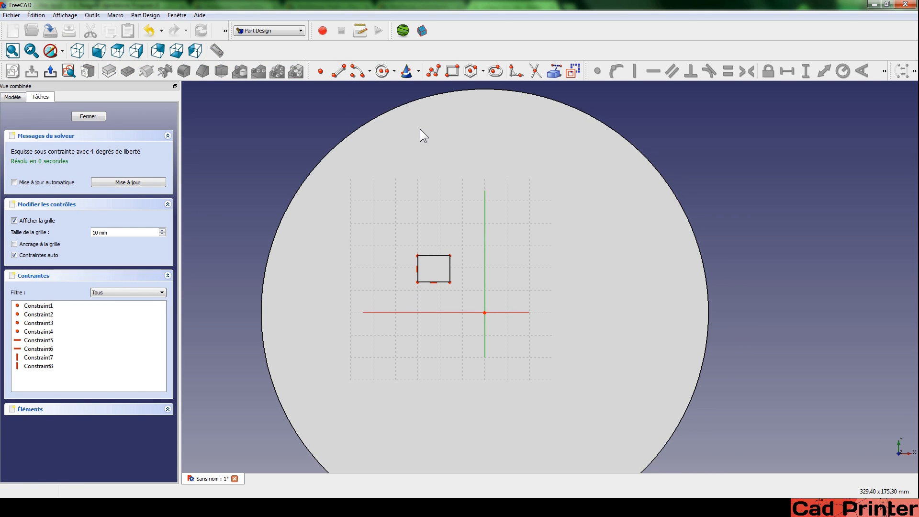
click(339, 71)
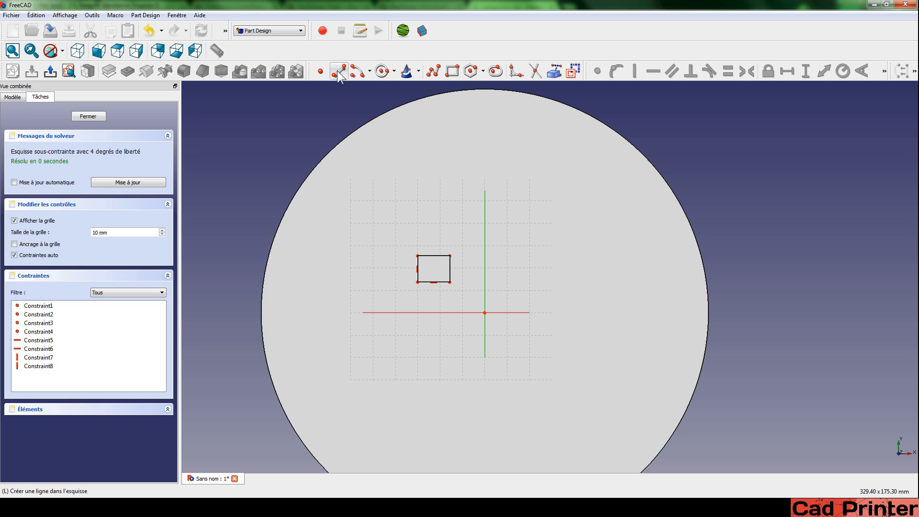
click(417, 358)
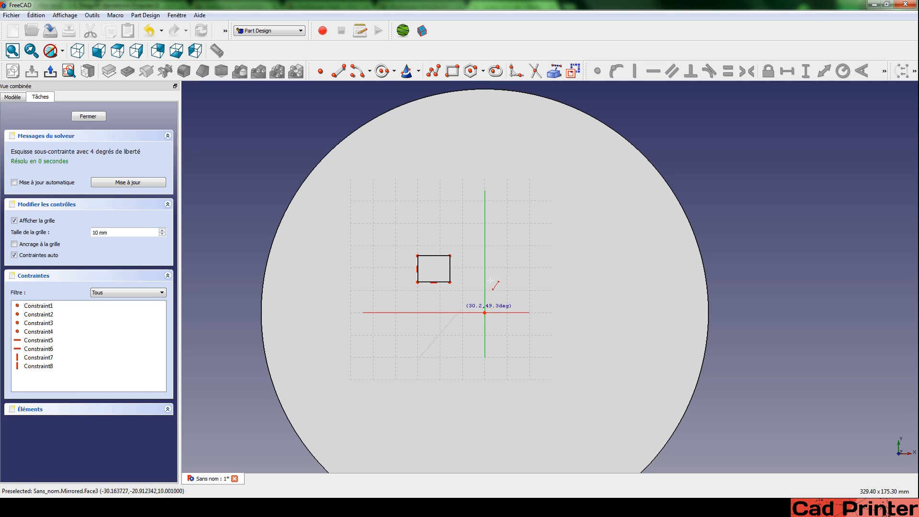
click(600, 224)
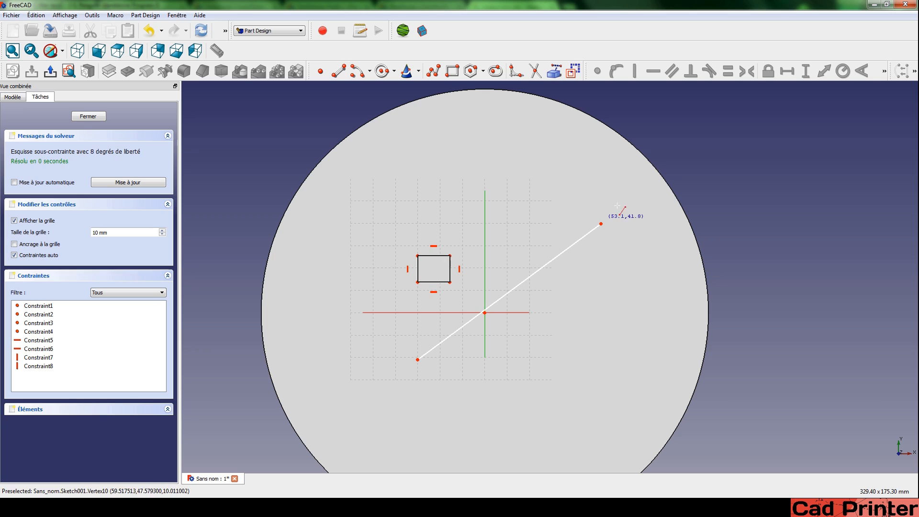
Convert the diagonal line to construction geometry and close the sketch
click(558, 256)
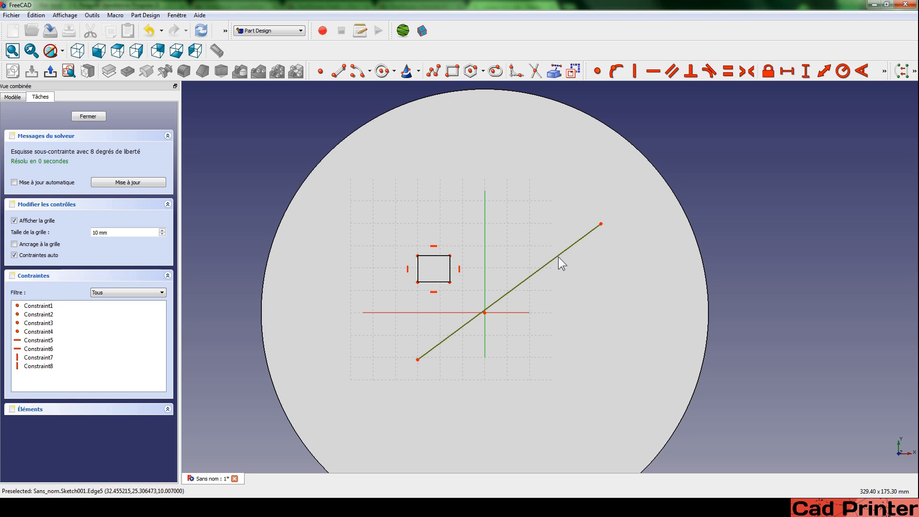
click(575, 71)
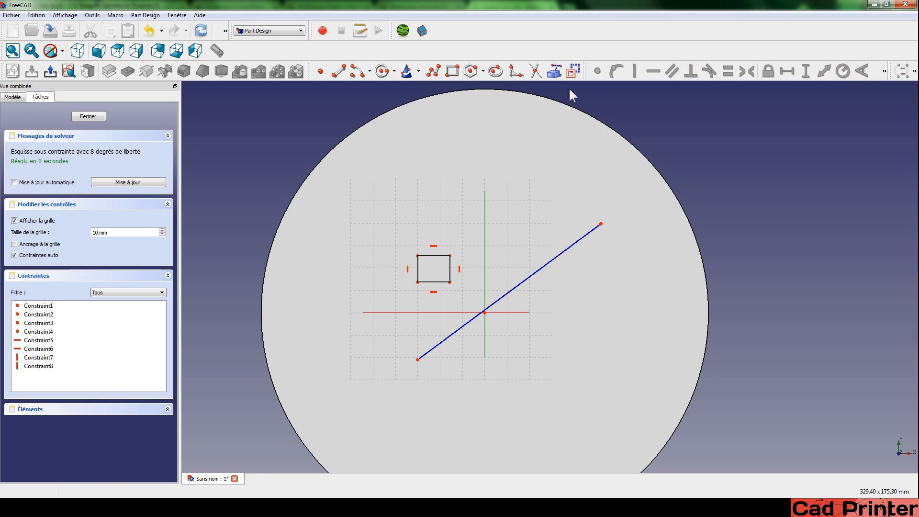
click(82, 116)
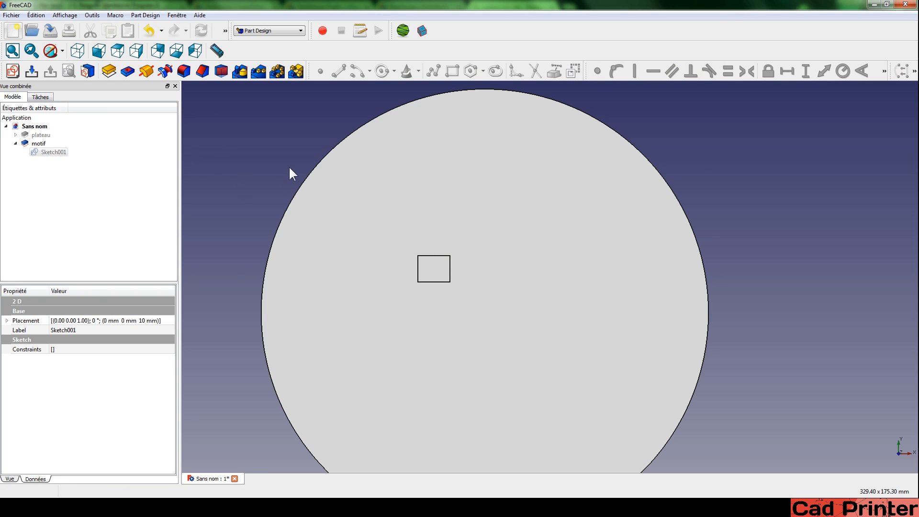
Start a mirror of the motif pad and set its plane to the horizontal sketch axis
click(30, 146)
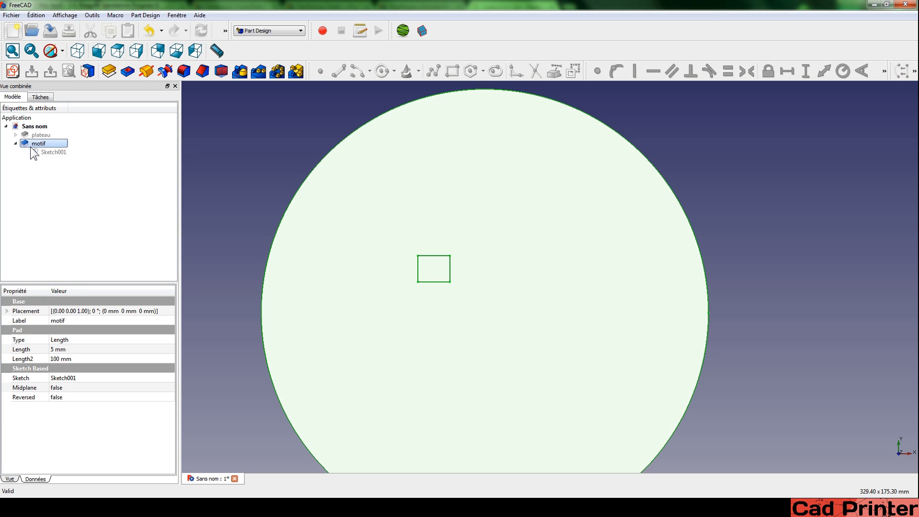
click(240, 71)
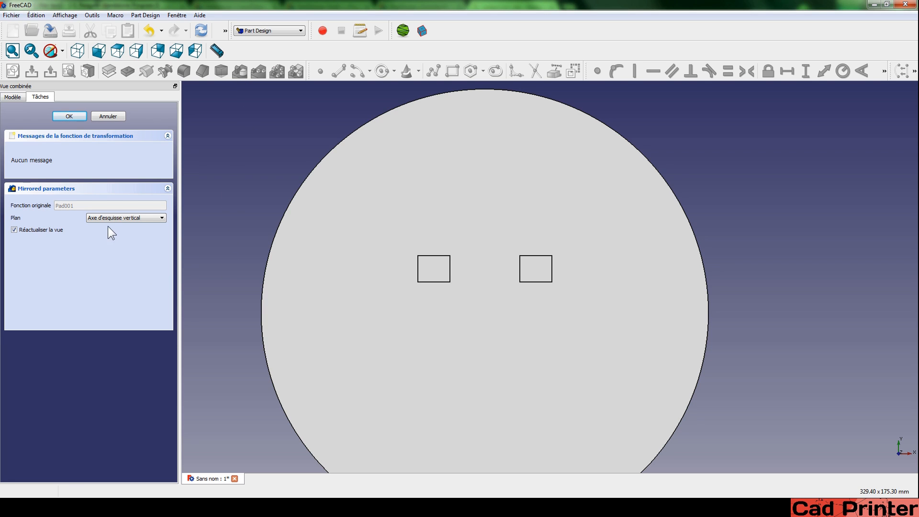
click(124, 219)
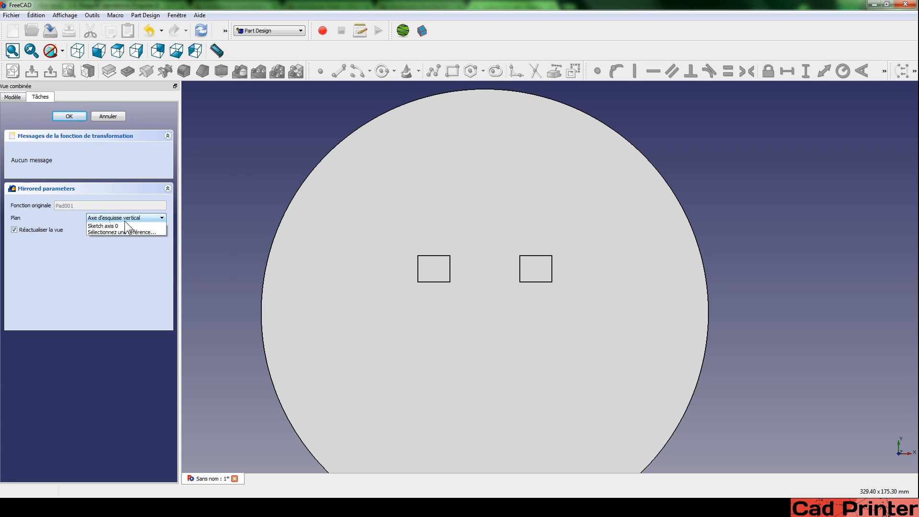
click(122, 230)
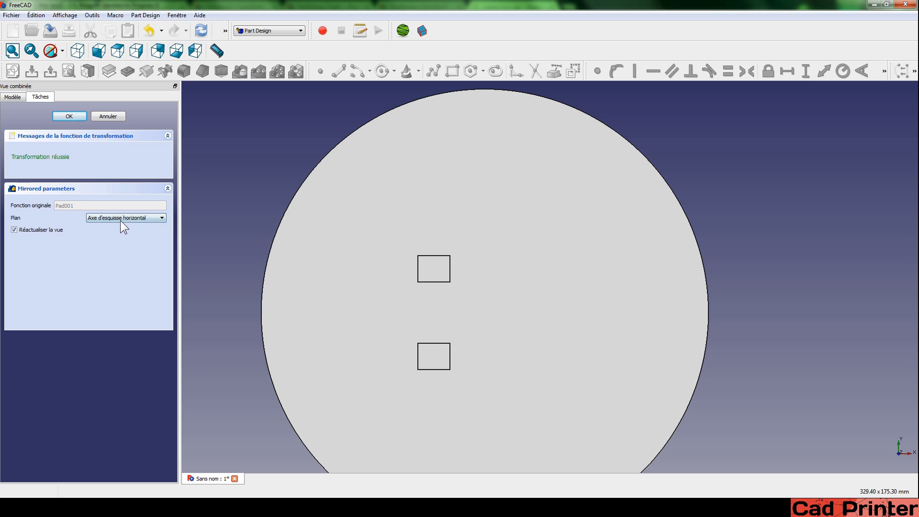
Mirror the motif about the diagonal construction line, Sketch axis 0, and undo the accepted mirror
click(120, 218)
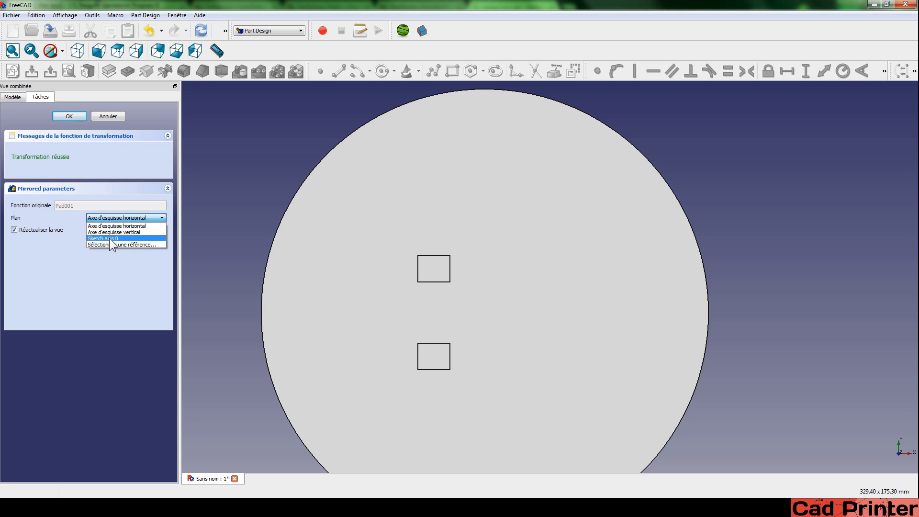
click(110, 239)
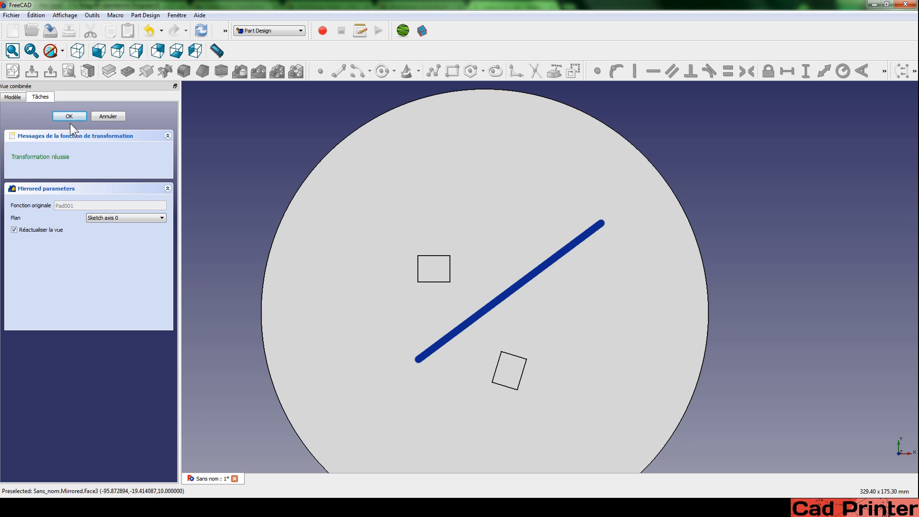
click(69, 117)
middle_drag(496, 273, 475, 273)
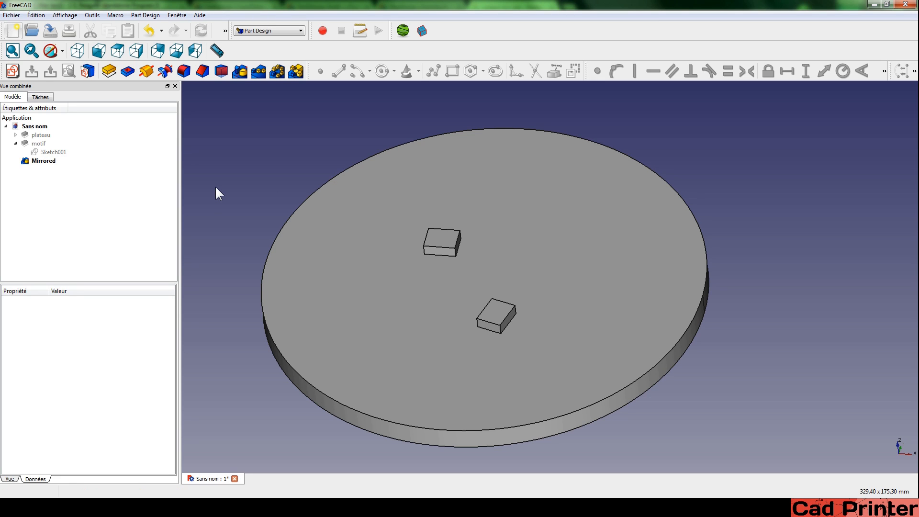
key(ctrl+z)
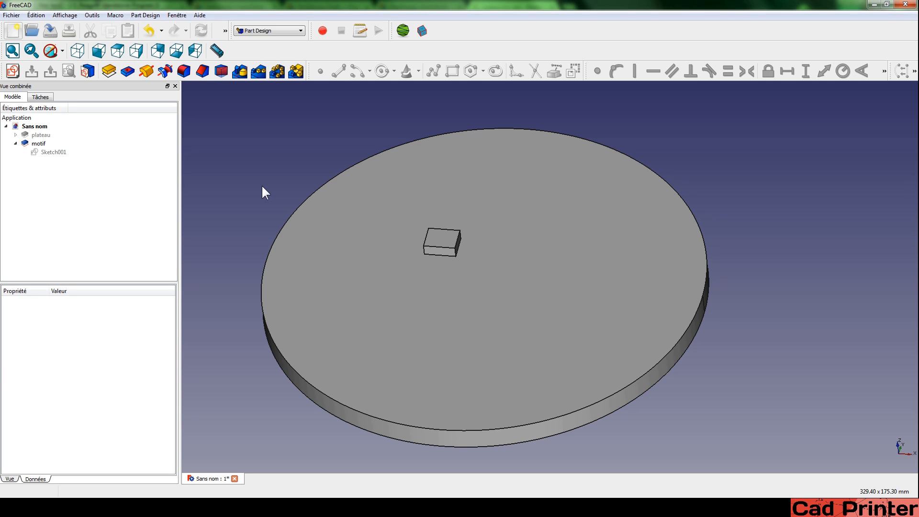
Create a linear pattern of the motif pad and set its direction to the vertical sketch axis
click(33, 143)
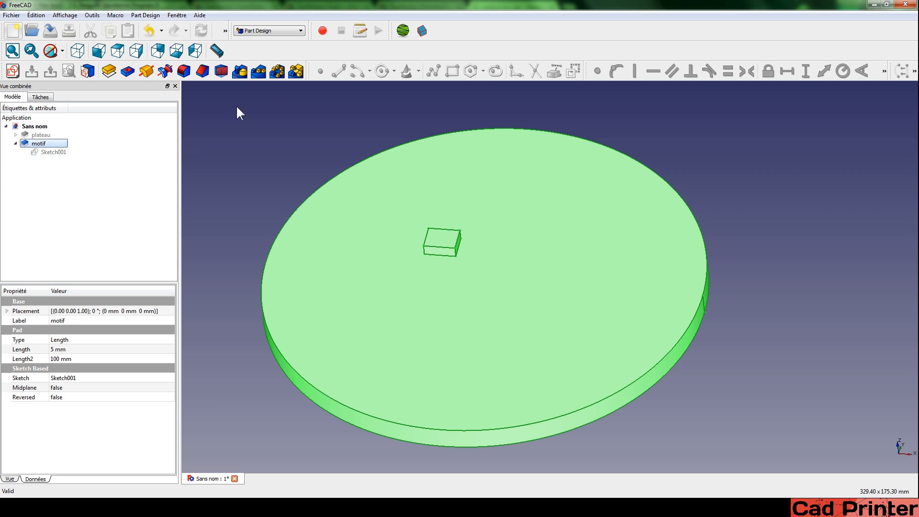
click(257, 73)
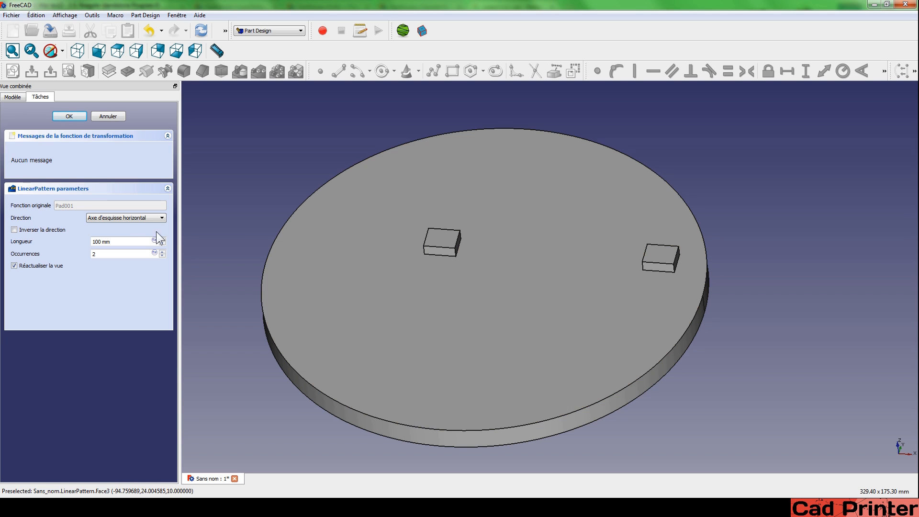
click(108, 217)
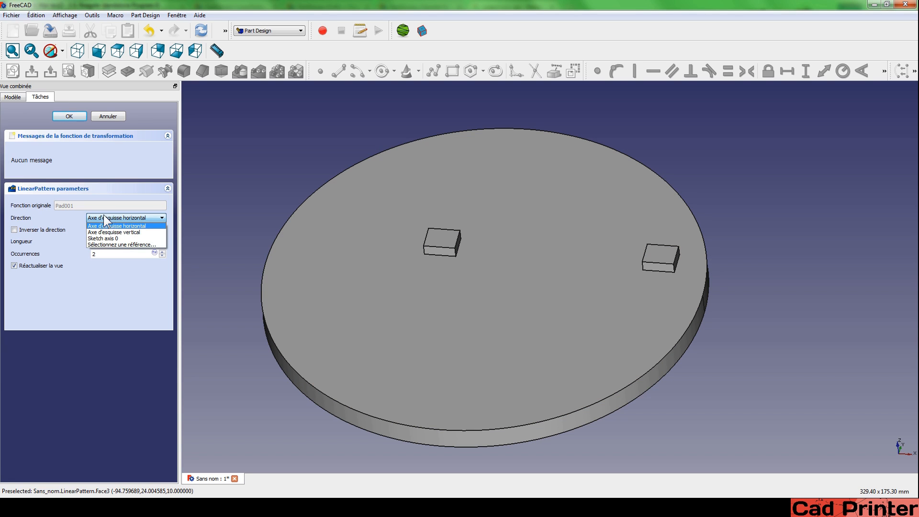
click(104, 233)
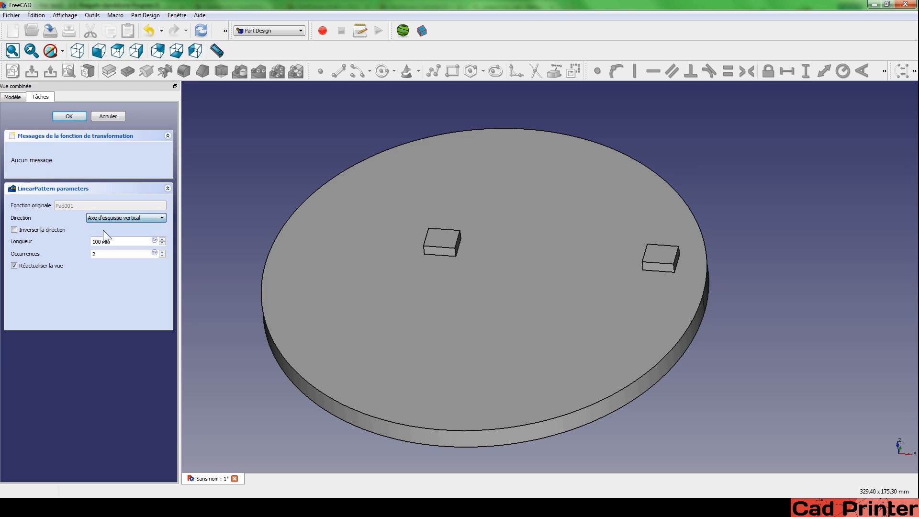
middle_drag(485, 208, 460, 257)
Set the linear pattern's direction to Sketch axis 0 with 3 occurrences
click(123, 217)
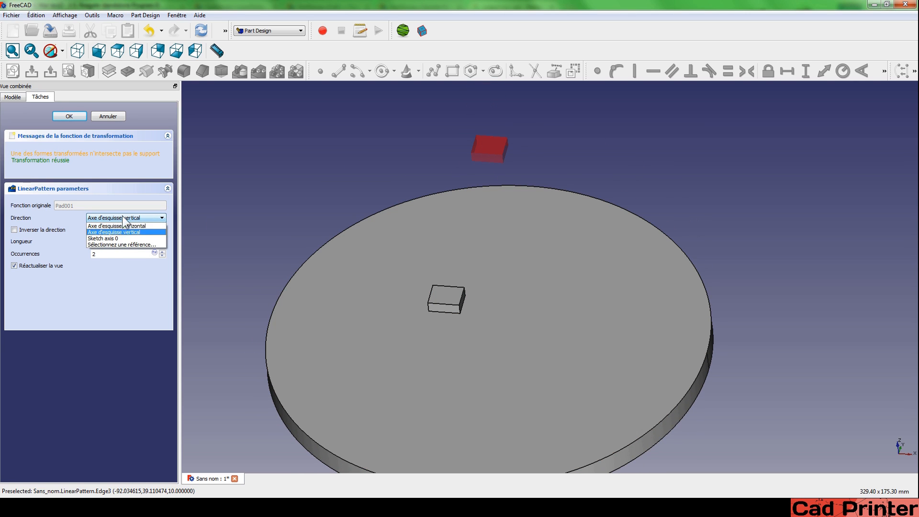
click(113, 238)
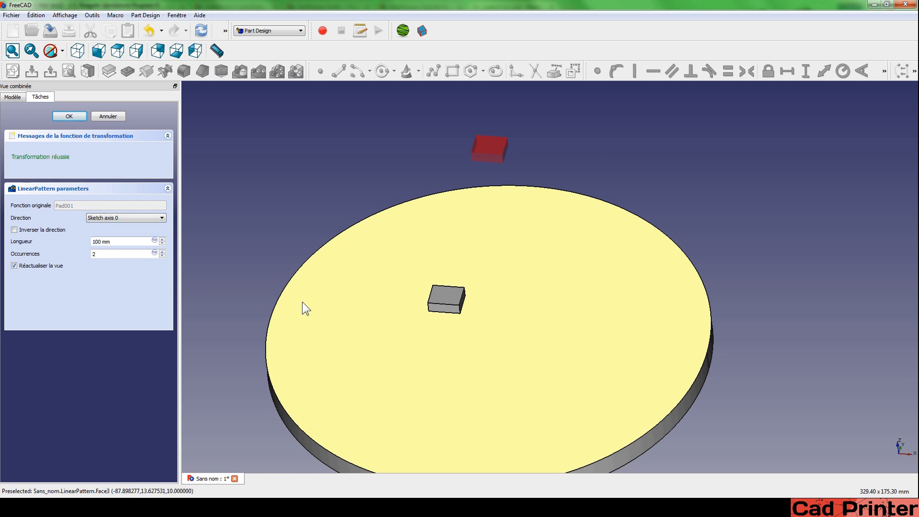
middle_drag(338, 314, 330, 300)
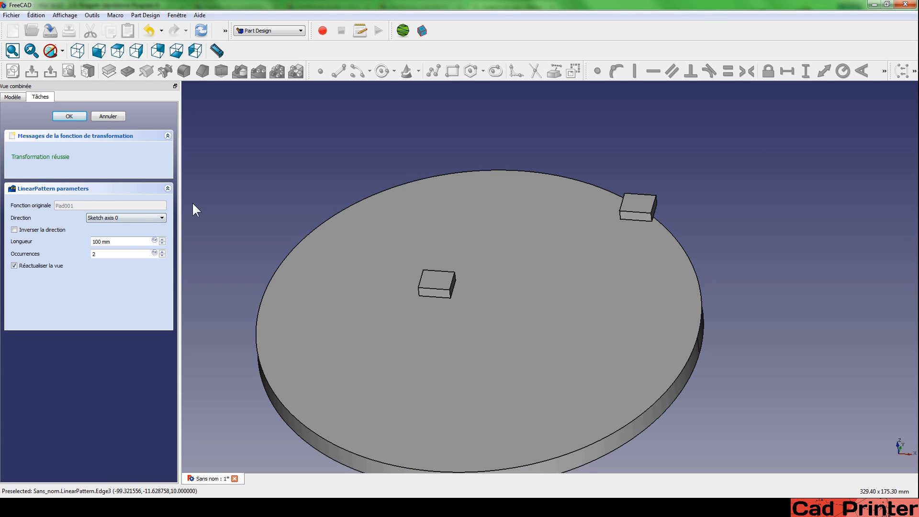
click(94, 253)
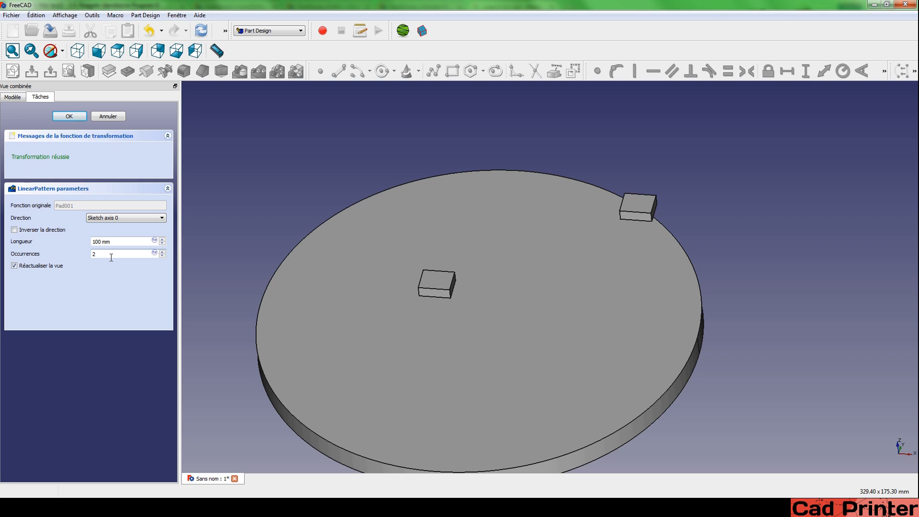
click(162, 252)
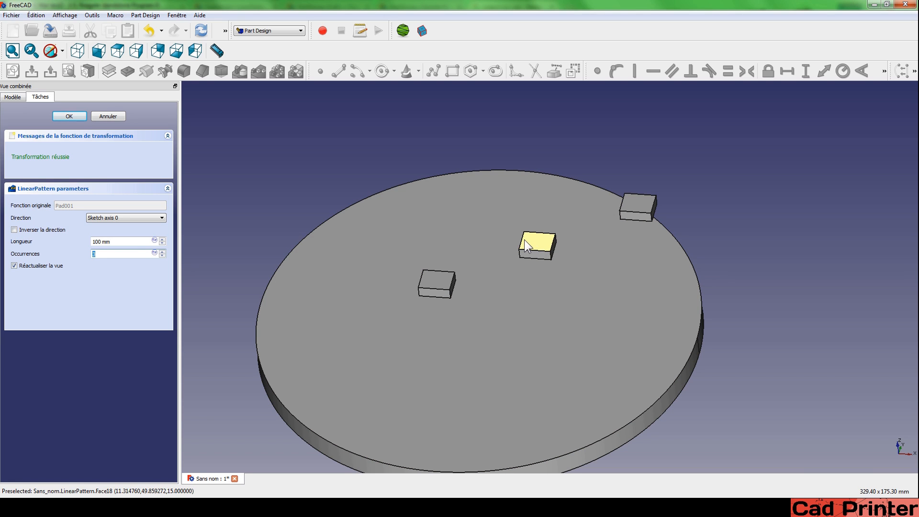
Change the linear pattern's direction to the horizontal sketch axis and raise the occurrences to 8
click(127, 217)
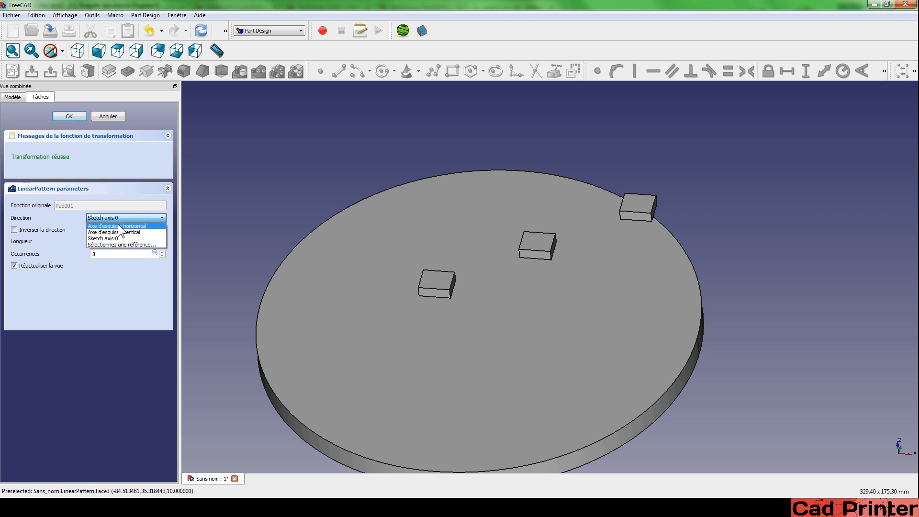
click(118, 225)
middle_drag(374, 293, 362, 313)
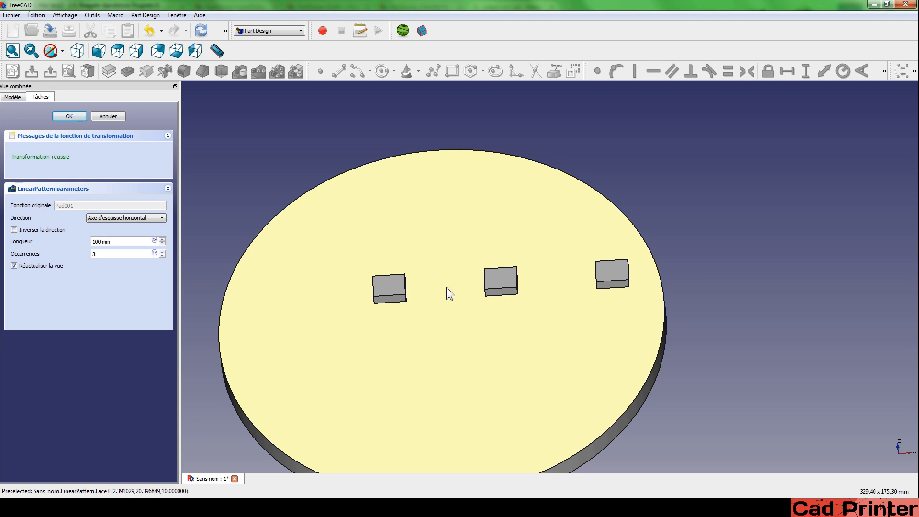
click(162, 251)
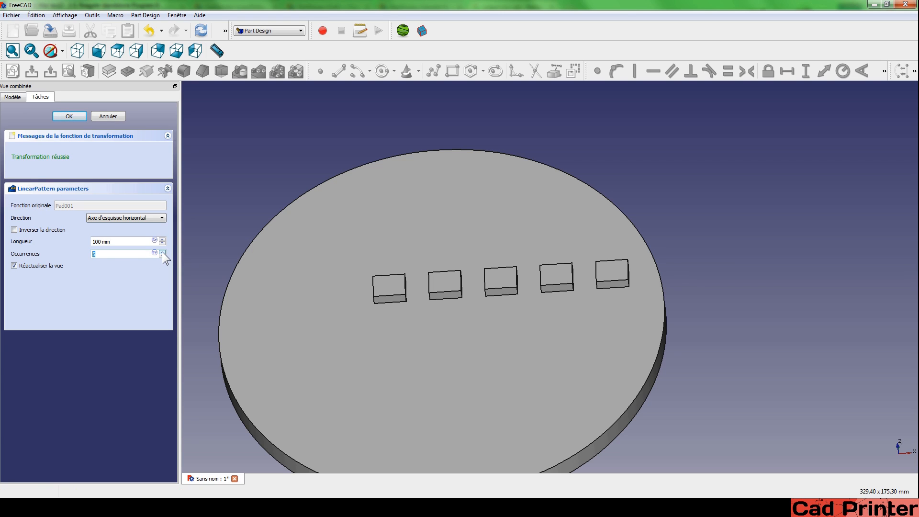
click(162, 251)
click(162, 251)
click(162, 251)
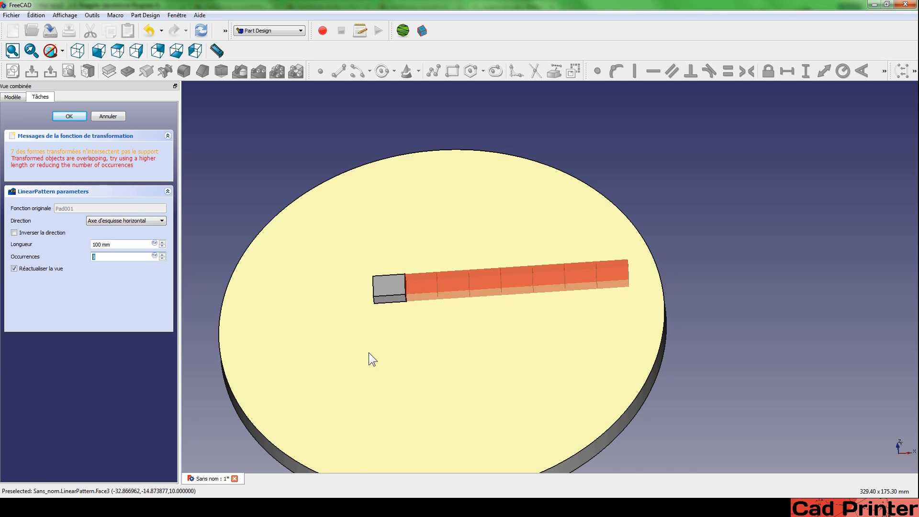
Reduce the linear pattern's occurrences to 7
scroll(368, 352, up, 2)
mouse_move(357, 356)
middle_down()
mouse_move(363, 348)
mouse_move(352, 347)
middle_up()
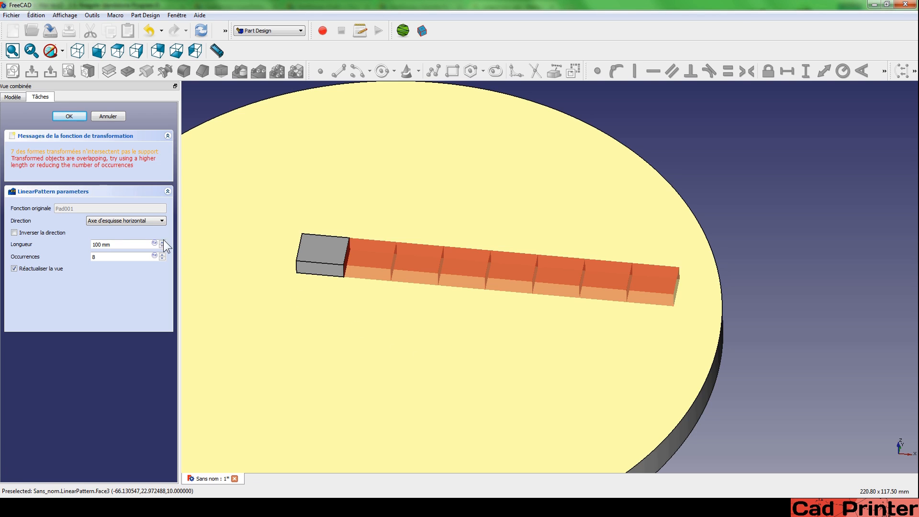
click(161, 258)
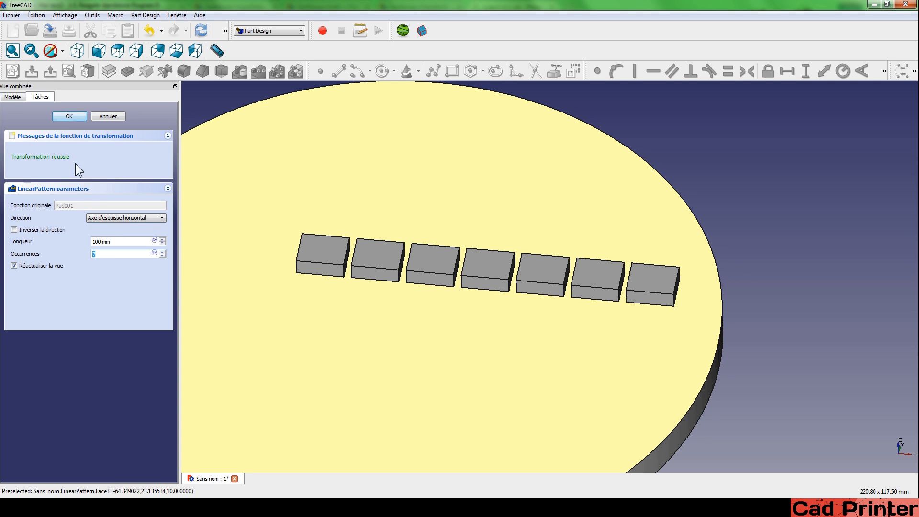
Reverse the direction of the motif's linear pattern along the horizontal sketch axis
click(14, 228)
middle_drag(278, 304, 472, 294)
scroll(397, 297, down, 3)
scroll(392, 295, up, 1)
scroll(368, 266, up, 1)
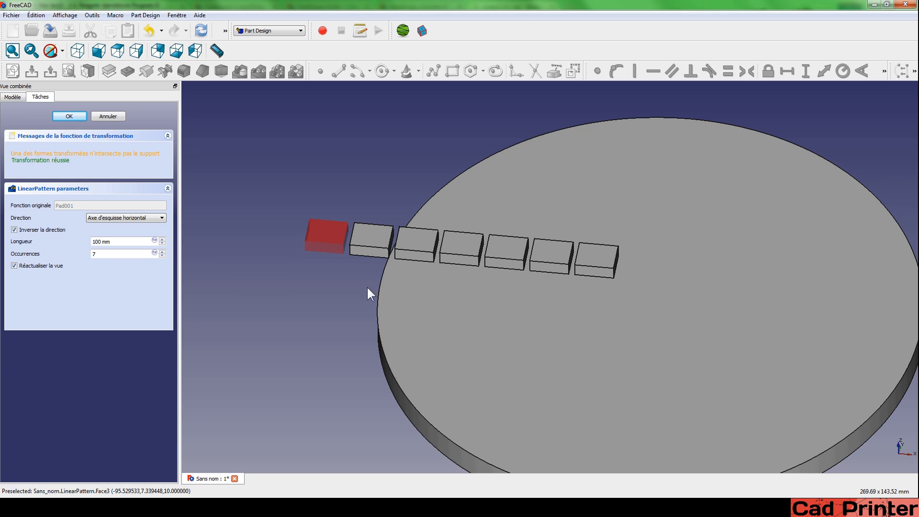
scroll(355, 303, up, 2)
middle_drag(355, 303, 399, 276)
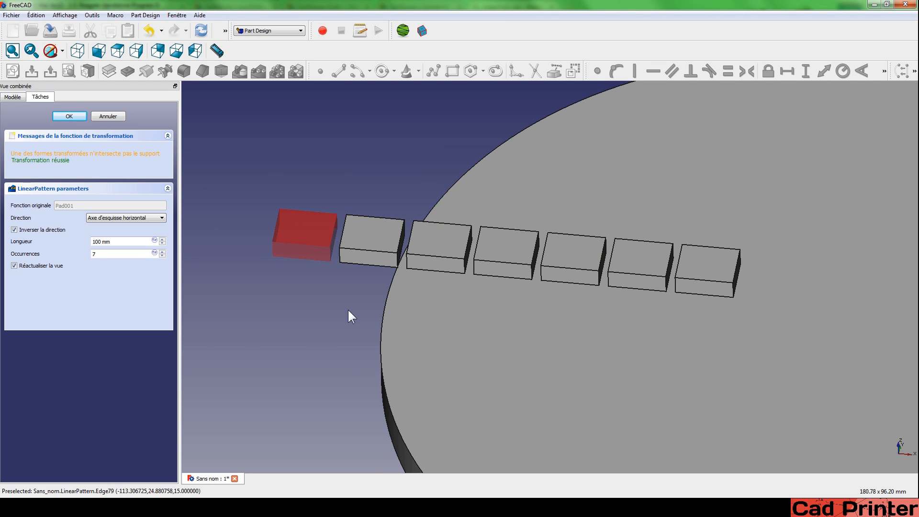
scroll(354, 309, down, 1)
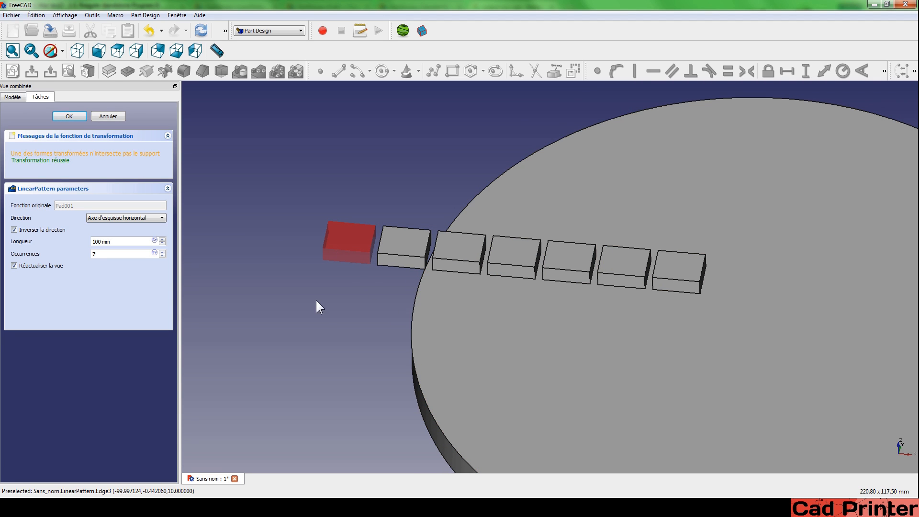
Examine the reversed occurrences beyond the disc's edge from below and above
middle_drag(318, 308, 636, 296)
scroll(439, 268, up, 9)
scroll(417, 185, down, 6)
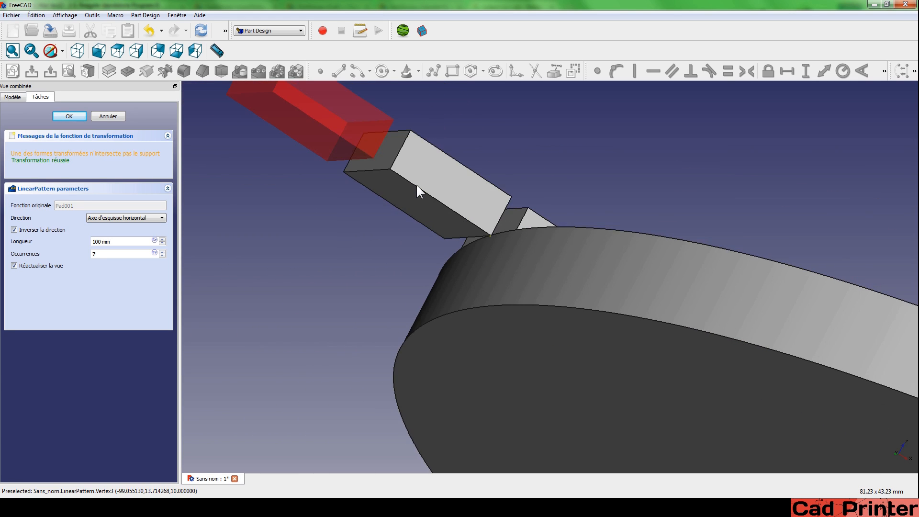
middle_drag(619, 98, 533, 199)
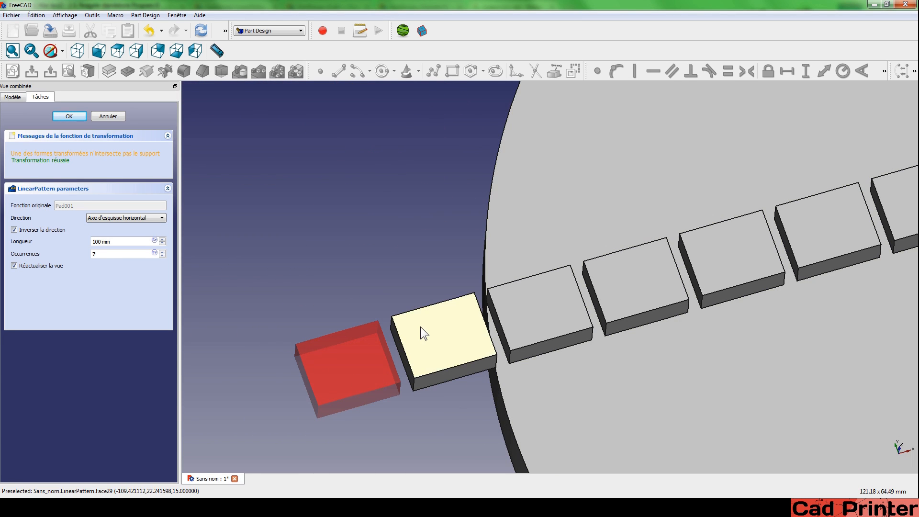
middle_drag(424, 334, 448, 240)
scroll(402, 278, down, 2)
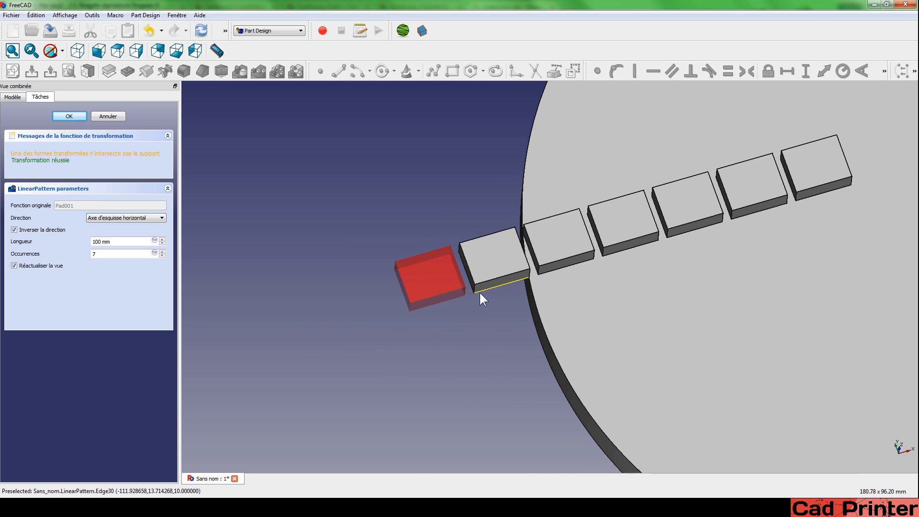
middle_drag(638, 322, 321, 311)
Accept the linear pattern and discard it by reopening and cancelling its parameters
scroll(365, 252, down, 5)
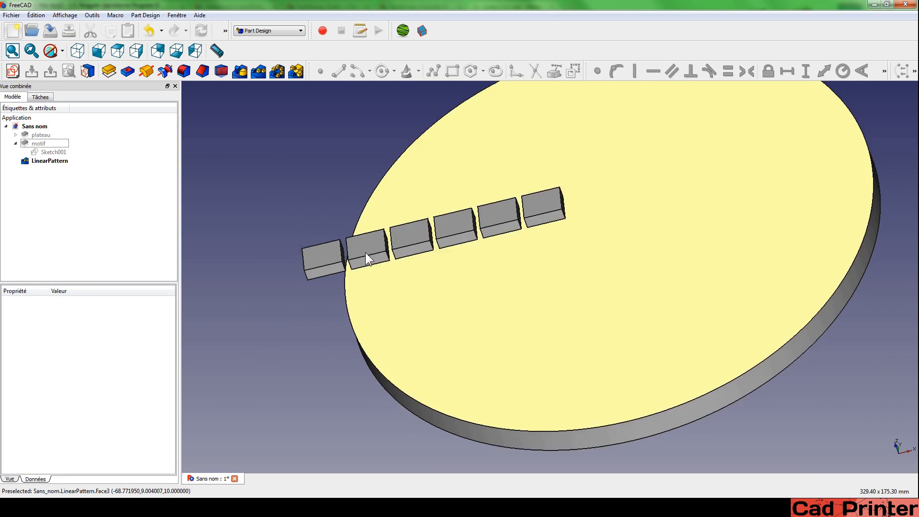
middle_drag(366, 251, 505, 310)
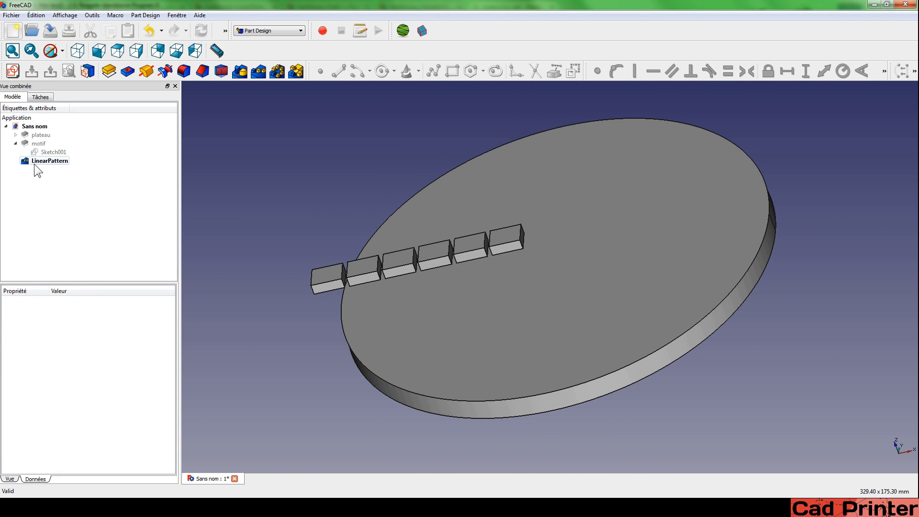
double_click(34, 163)
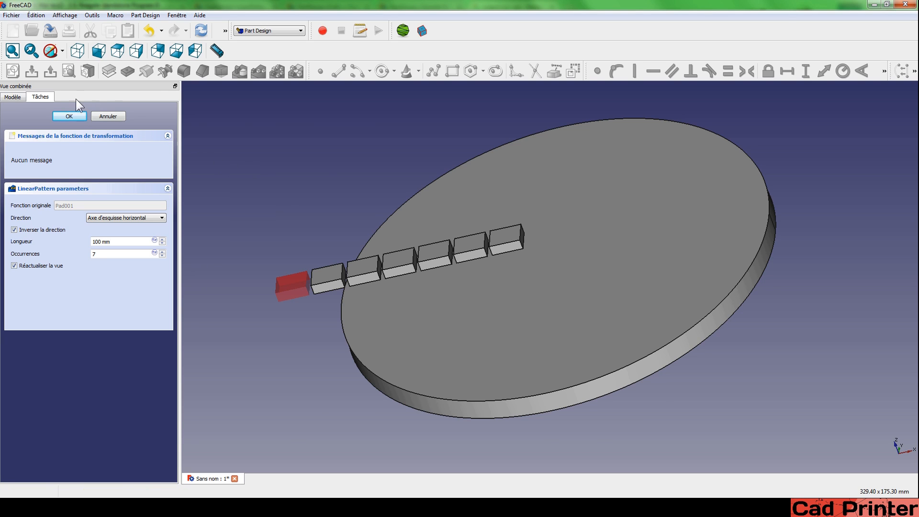
click(108, 116)
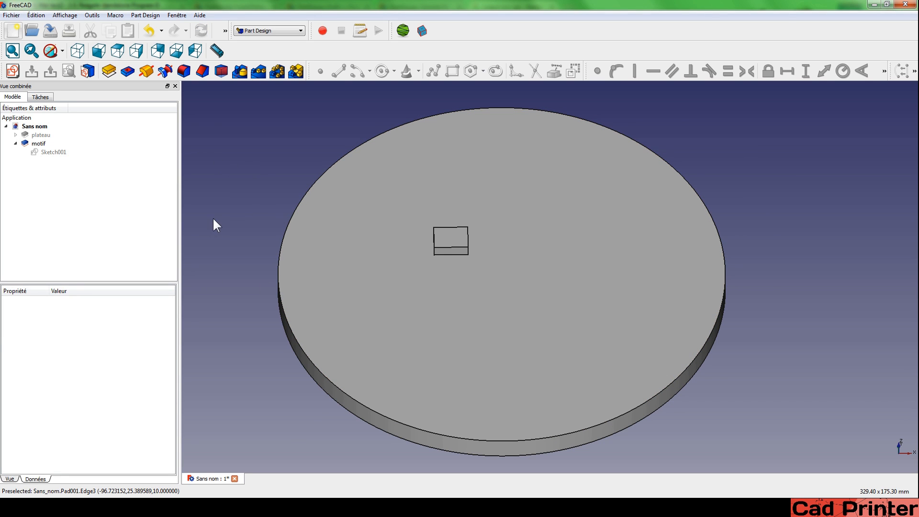
Create a polar pattern of the motif pad around the axis normal to the sketch
click(39, 143)
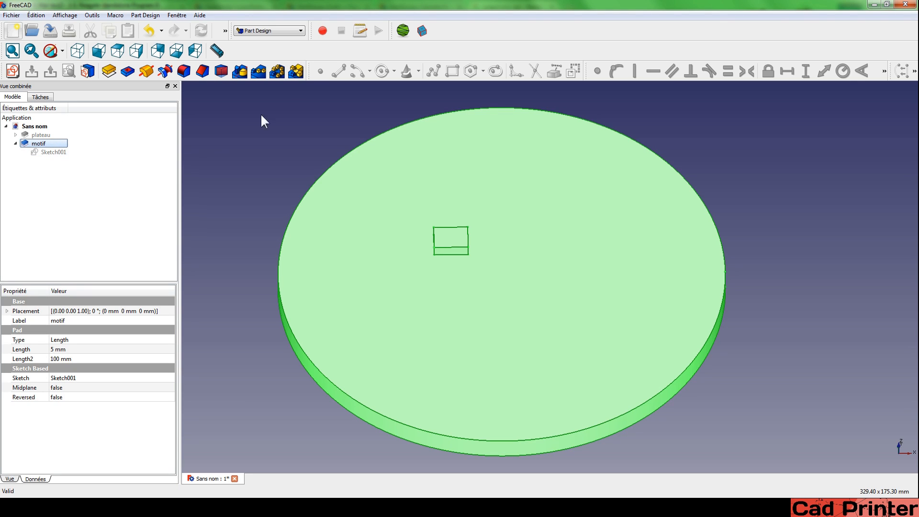
click(280, 71)
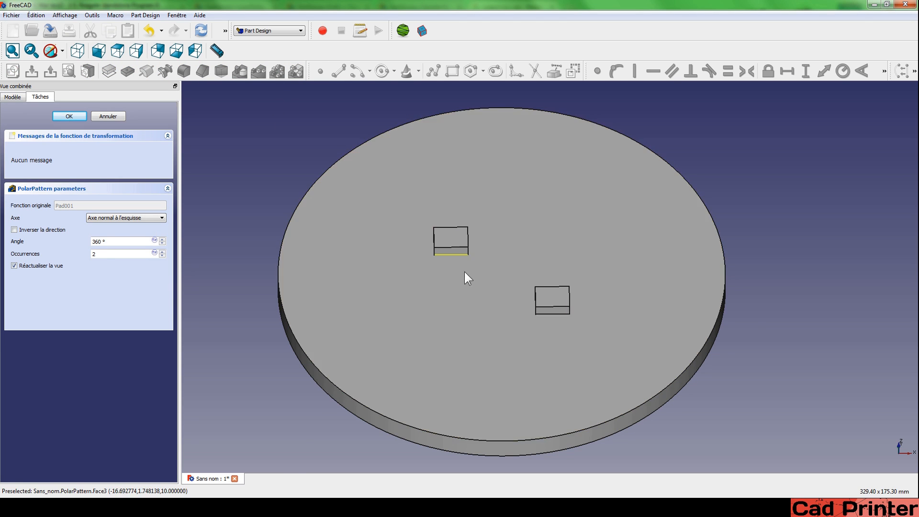
middle_drag(465, 272, 504, 248)
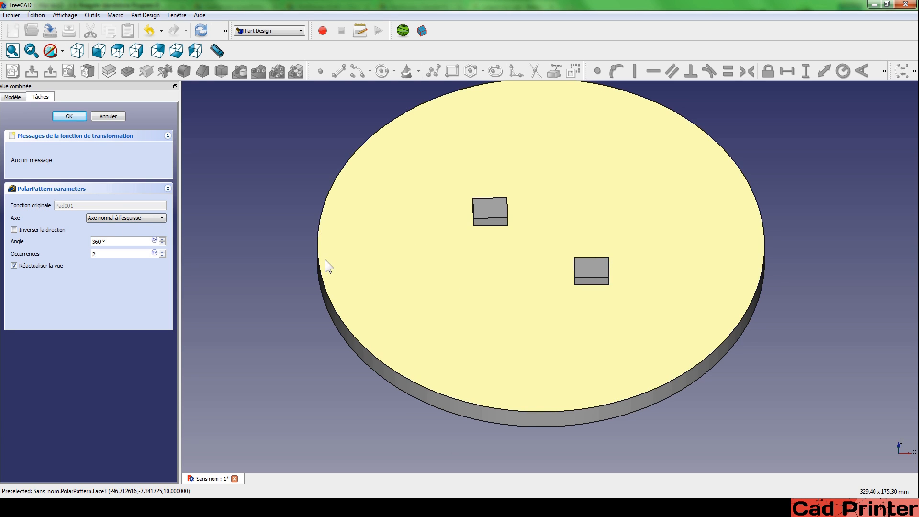
click(115, 217)
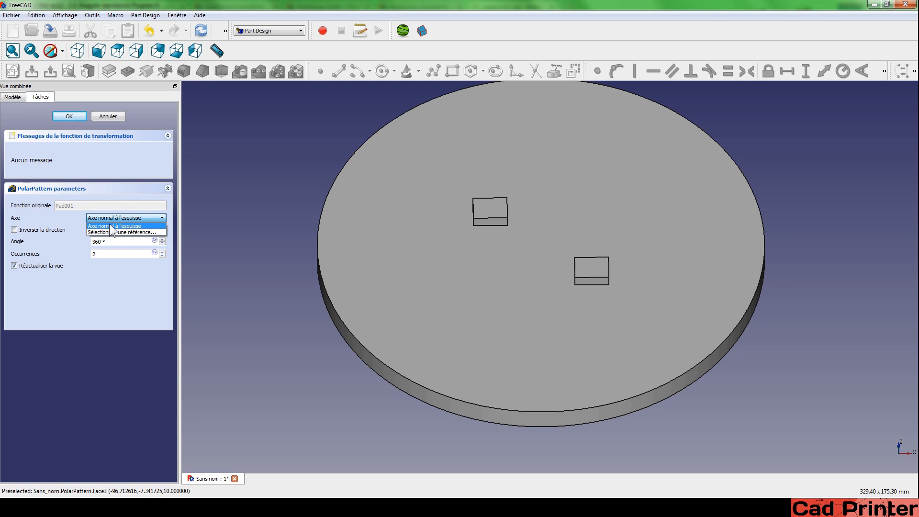
click(109, 222)
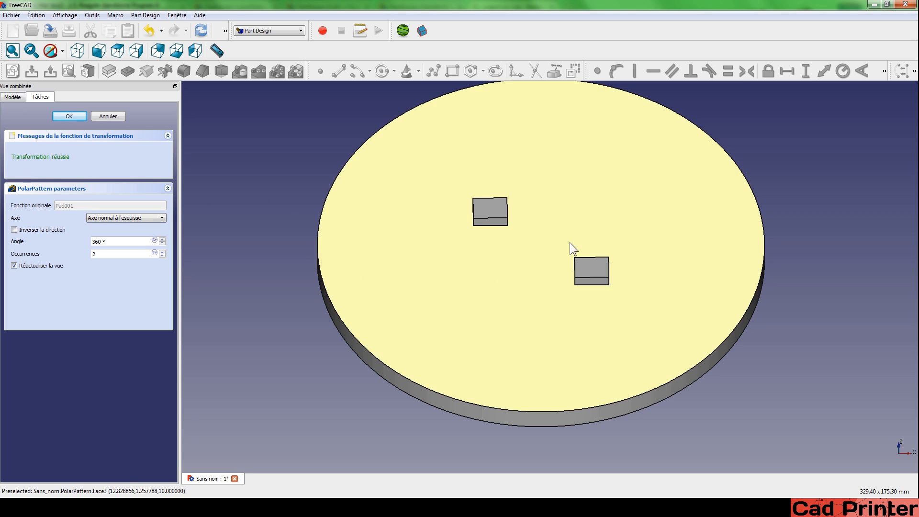
middle_drag(569, 242, 537, 235)
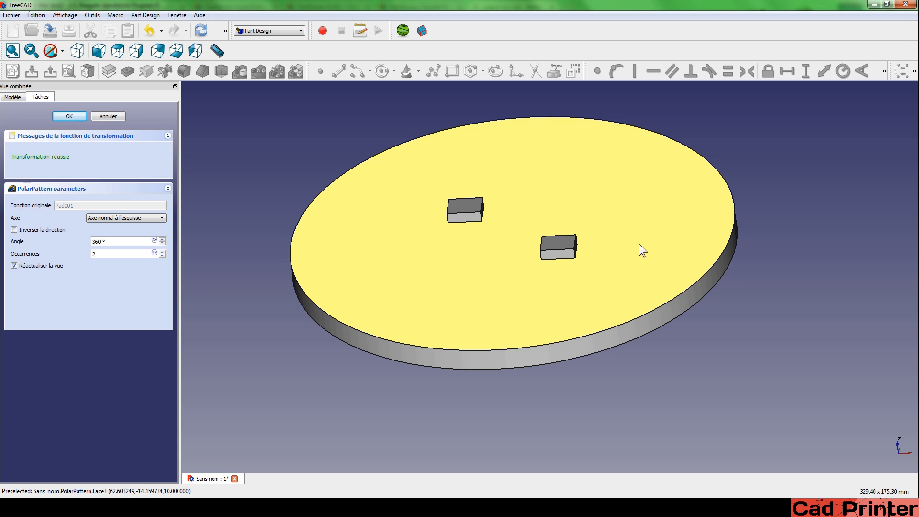
mouse_move(462, 305)
middle_down()
mouse_move(470, 316)
mouse_move(461, 287)
middle_up()
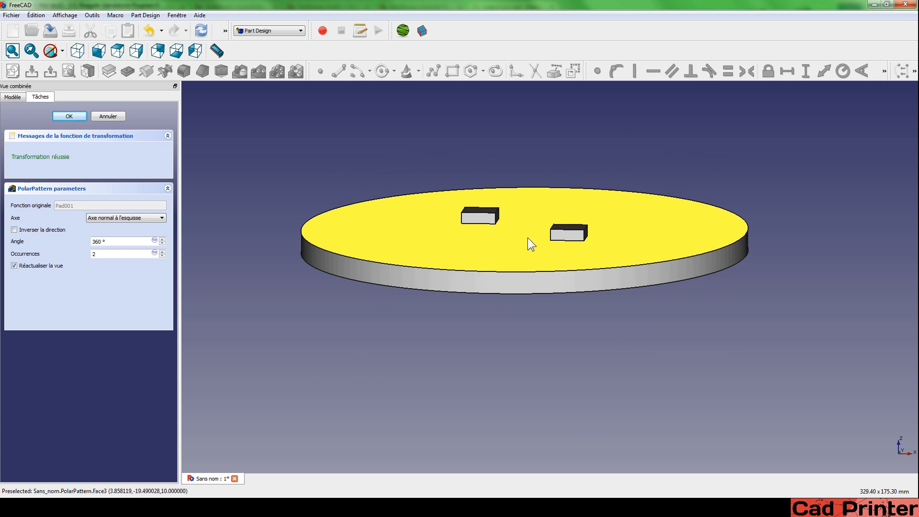
middle_drag(492, 180, 437, 217)
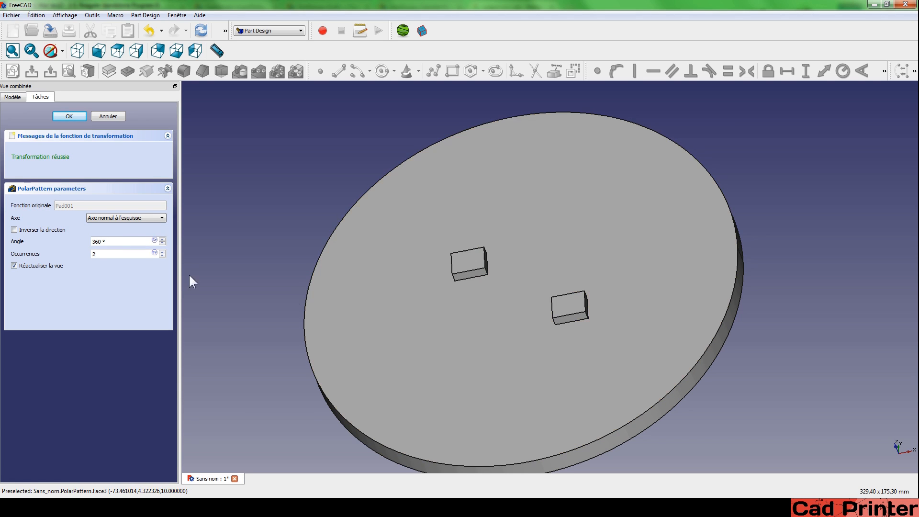
Set the polar pattern to 5 occurrences spread over a 180° angle
click(162, 251)
click(162, 251)
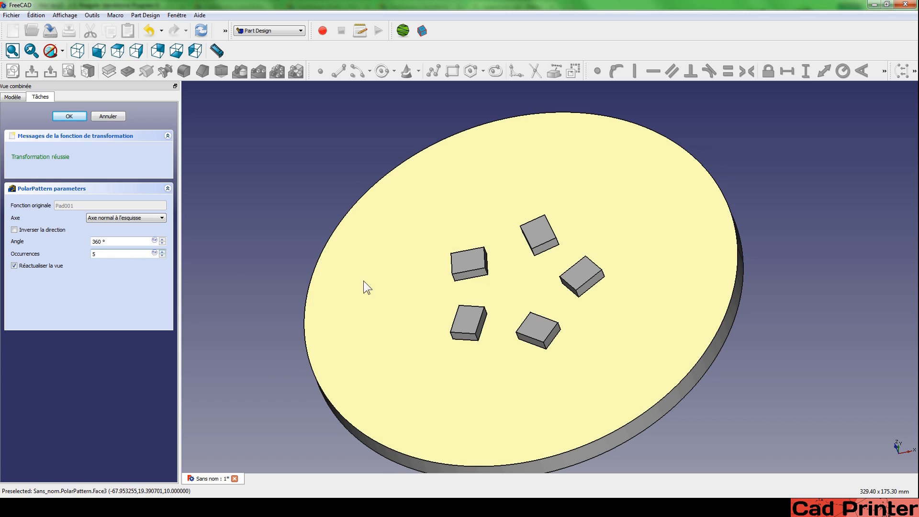
middle_drag(363, 280, 349, 263)
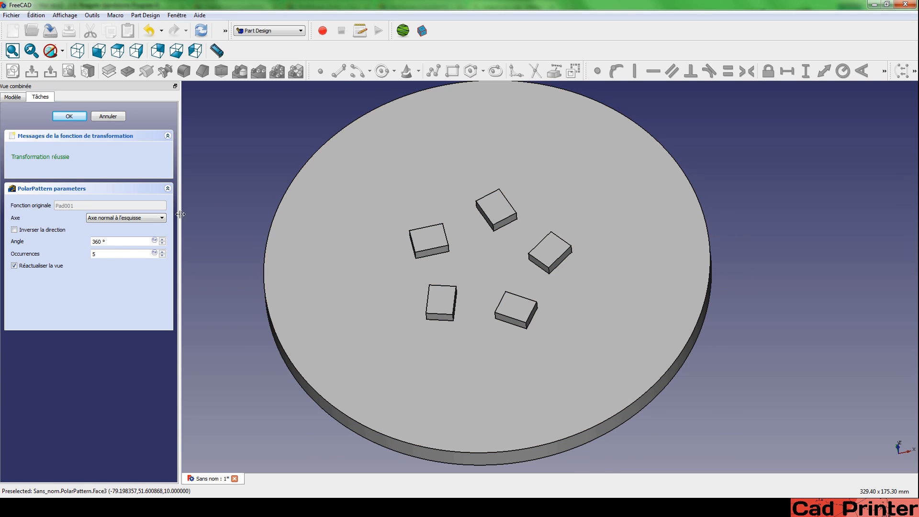
click(163, 252)
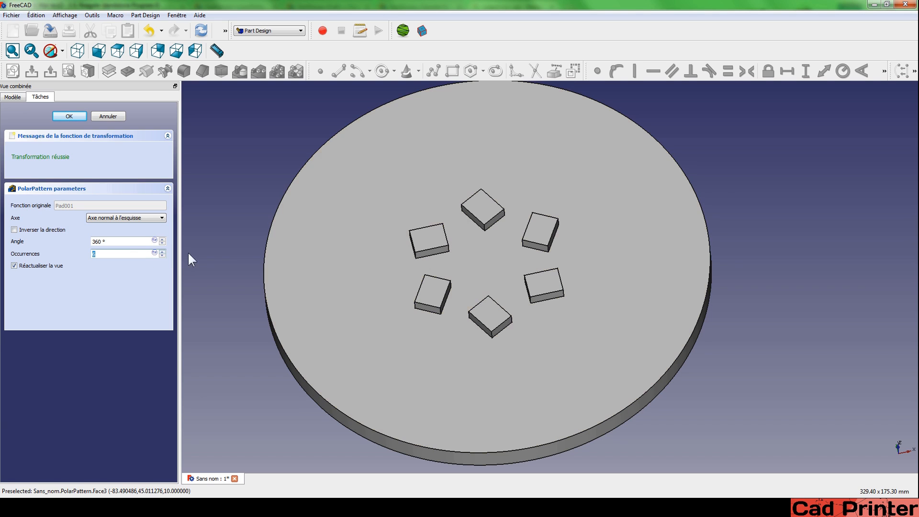
text(5)
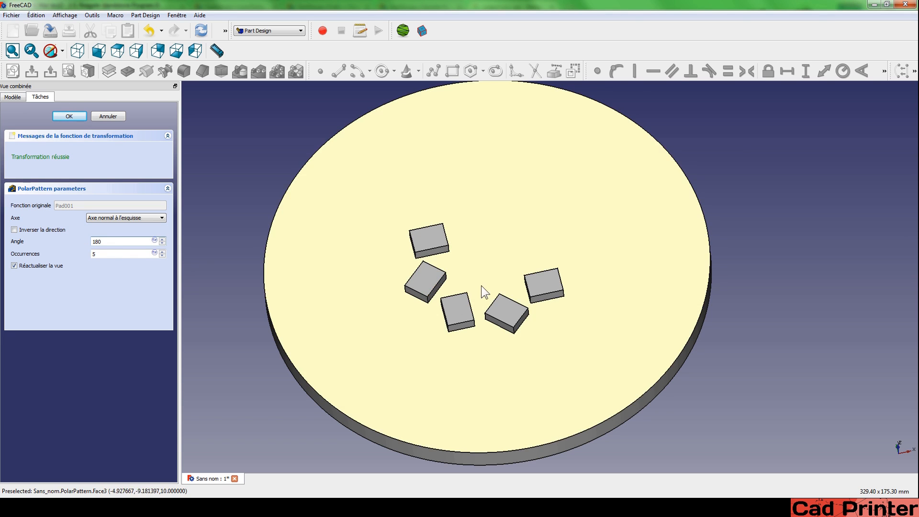
Reverse the polar pattern's direction and restore its original direction
middle_drag(481, 286, 447, 233)
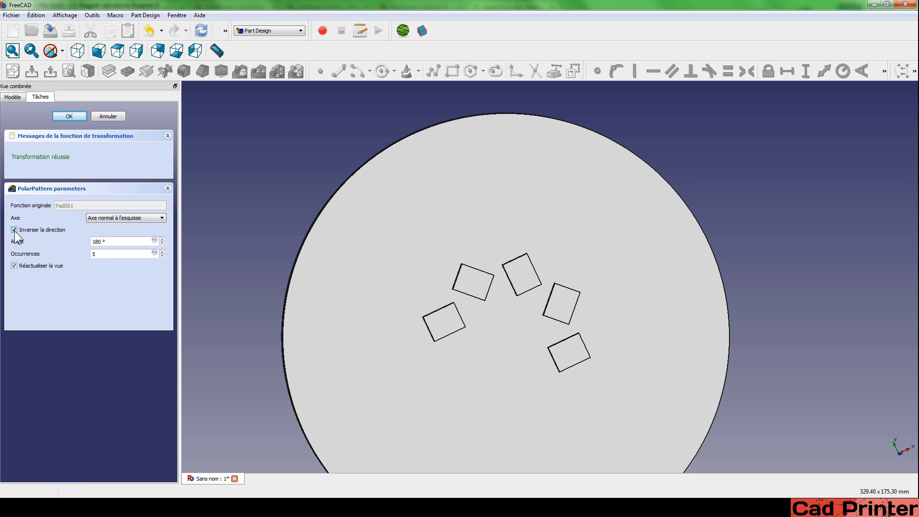
click(14, 229)
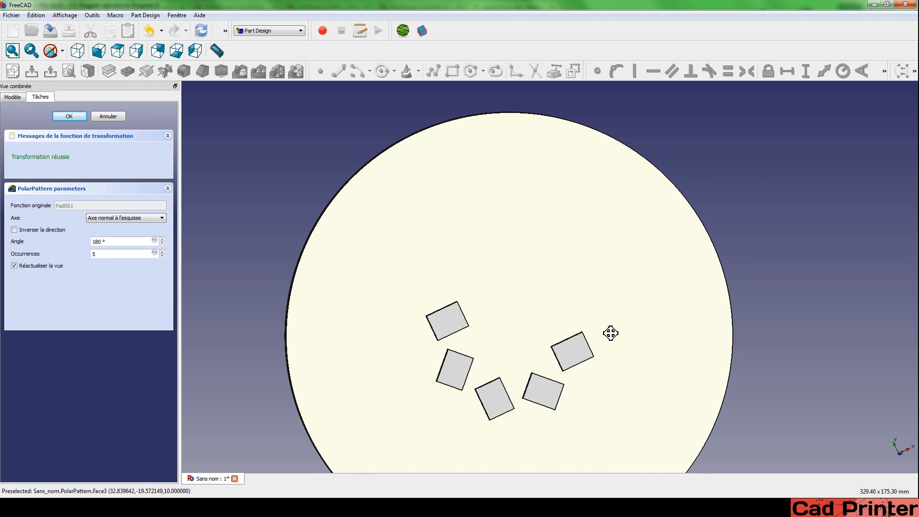
middle_drag(611, 332, 570, 261)
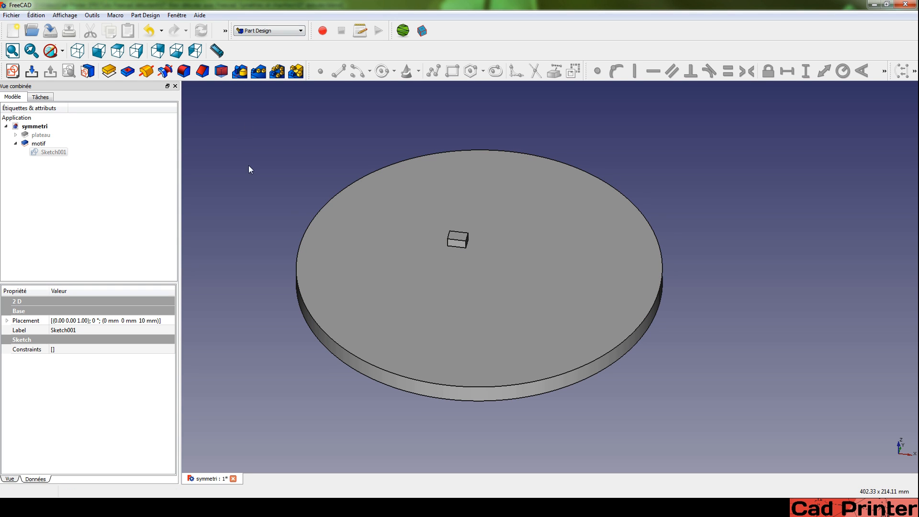
Delete the motif pad and its sketch Sketch001, keeping only the plateau disc
click(35, 144)
key(Delete)
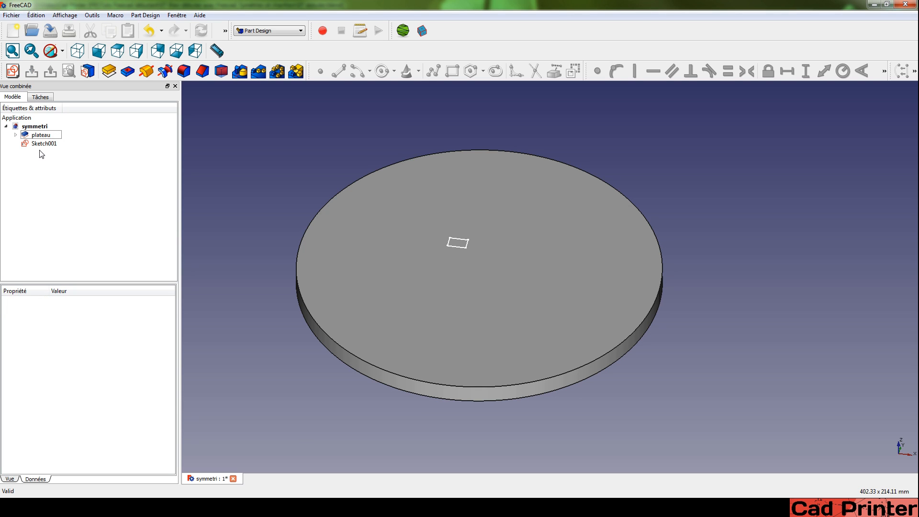
click(40, 144)
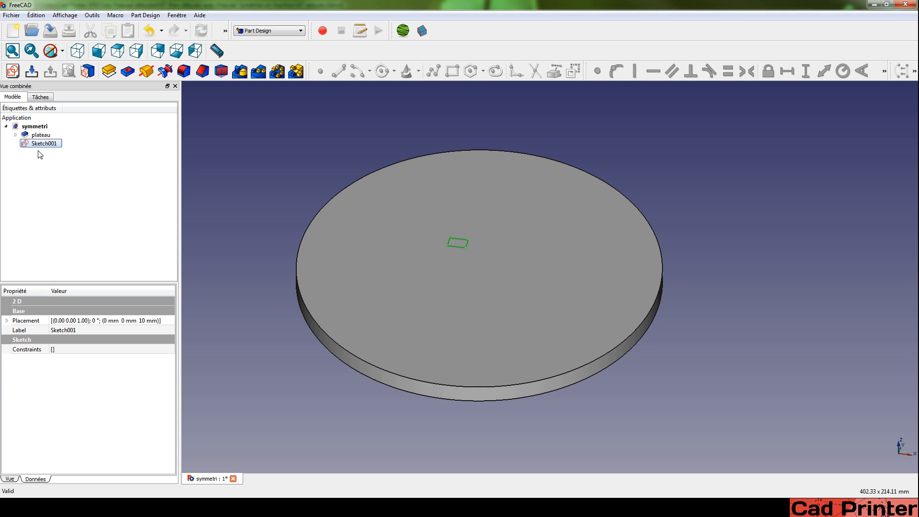
key(Delete)
Start a new sketch on the top face of the plateau disc
click(39, 135)
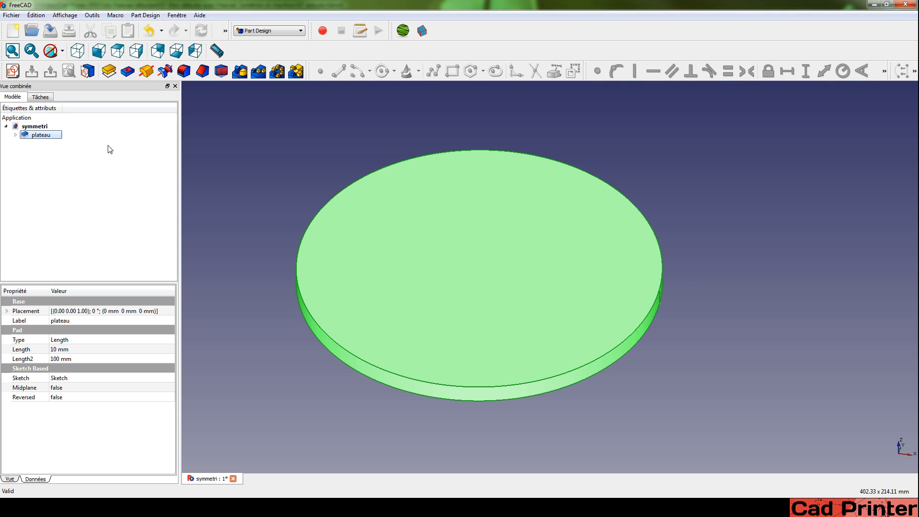
click(82, 143)
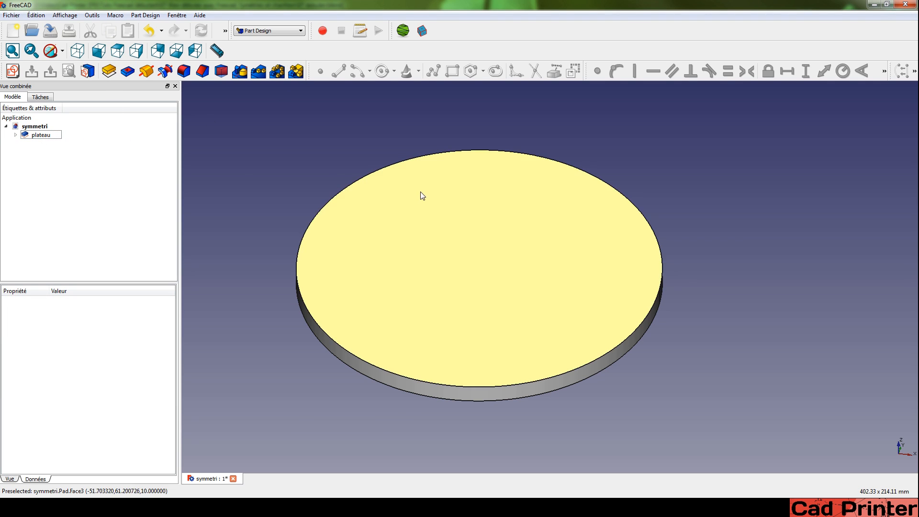
click(420, 197)
click(13, 71)
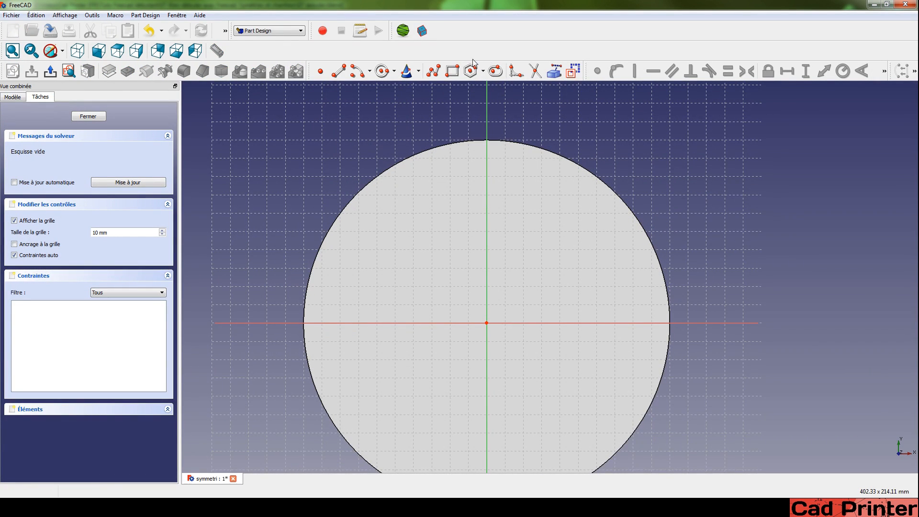
Sketch a rectangle about 32 × 18 mm in the disc's upper-right quadrant
click(464, 71)
click(553, 207)
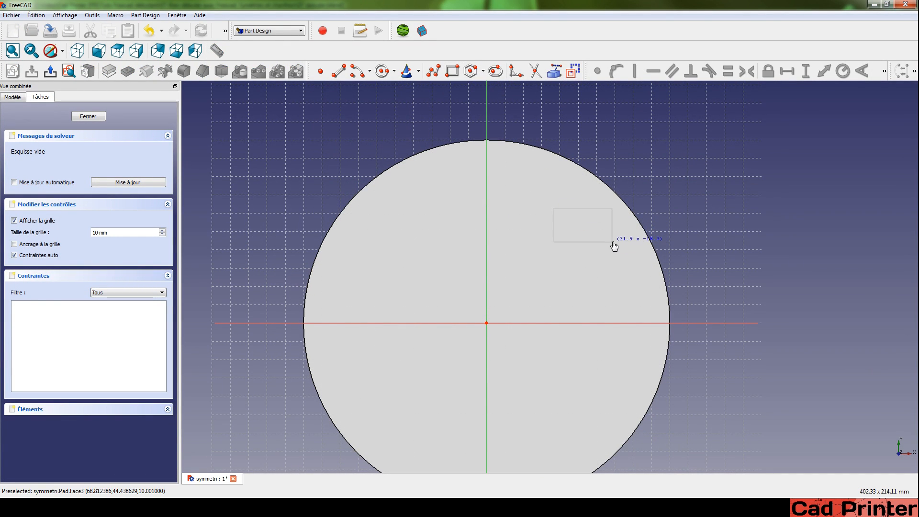
click(612, 241)
right_click(527, 169)
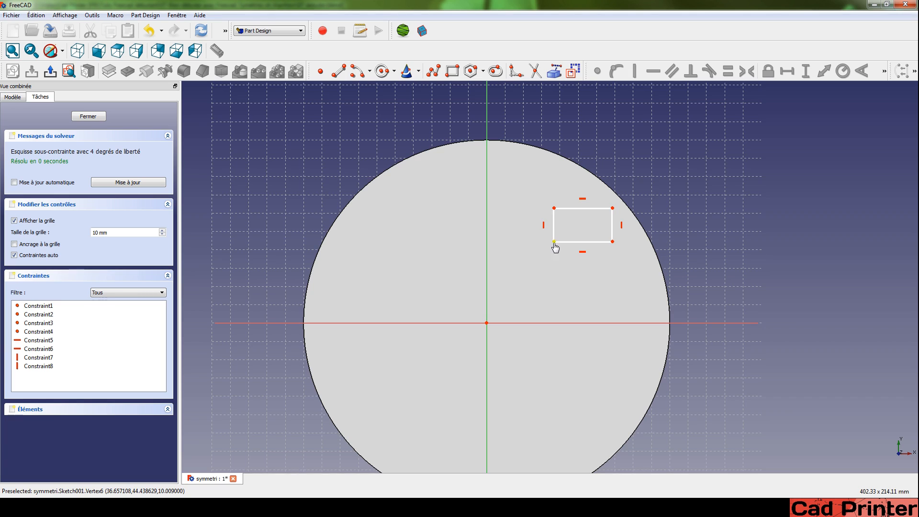
Lock the rectangle's lower-left corner relative to the origin and move its horizontal dimension above the rectangle
click(554, 242)
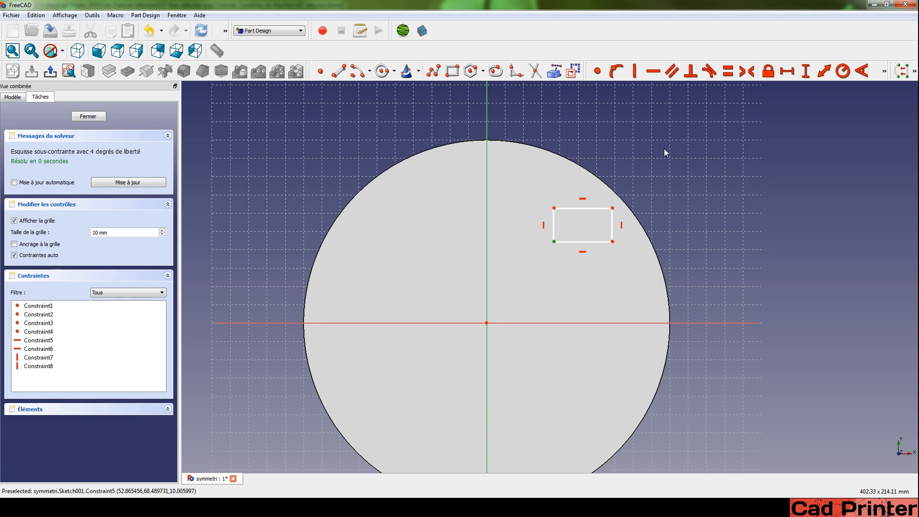
click(767, 75)
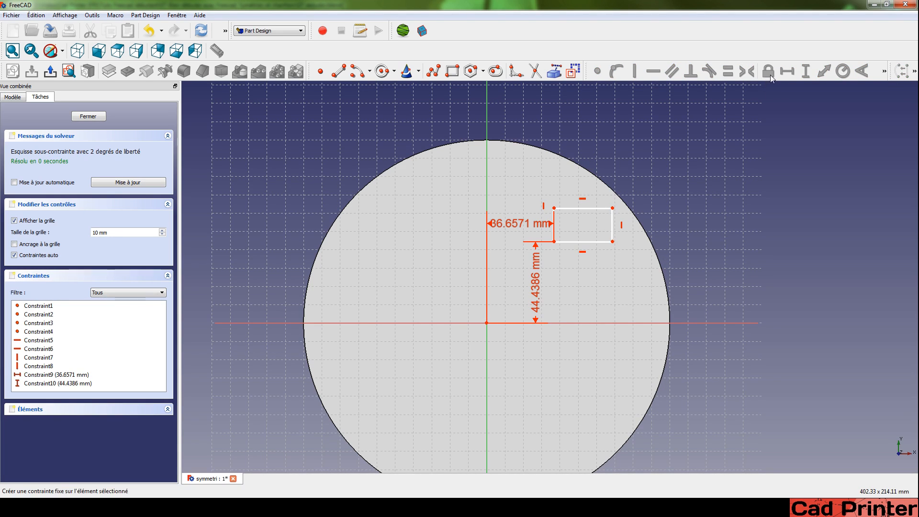
drag(517, 223, 486, 149)
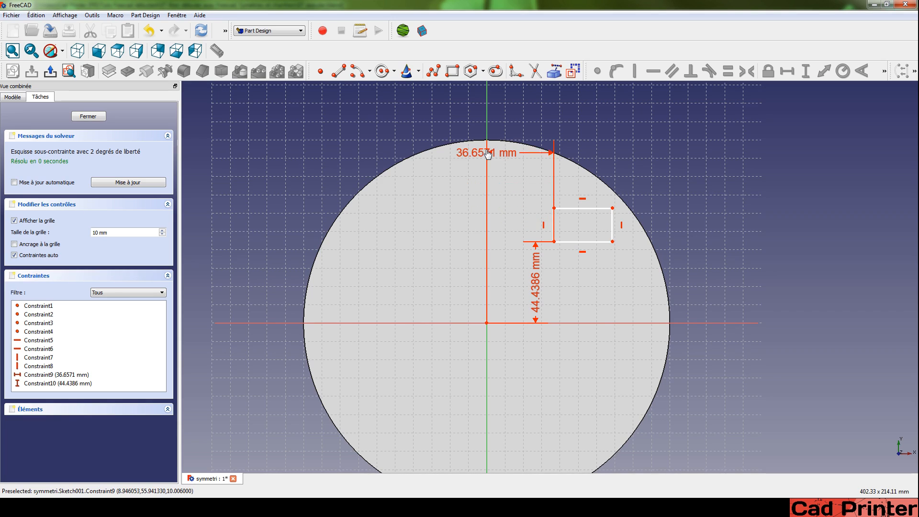
Move the rectangle's vertical dimension towards the disc's right edge, then close the sketch and pad it 10 mm
drag(531, 258, 660, 287)
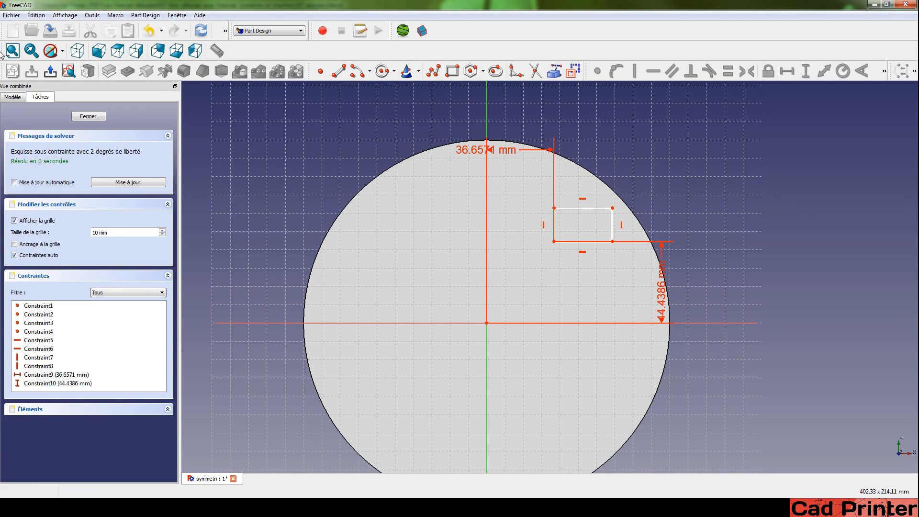
click(51, 71)
click(109, 70)
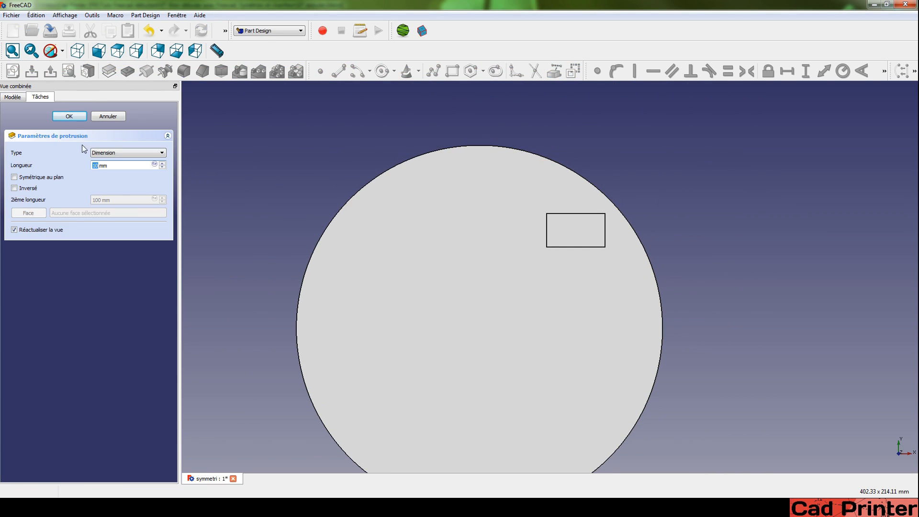
click(70, 116)
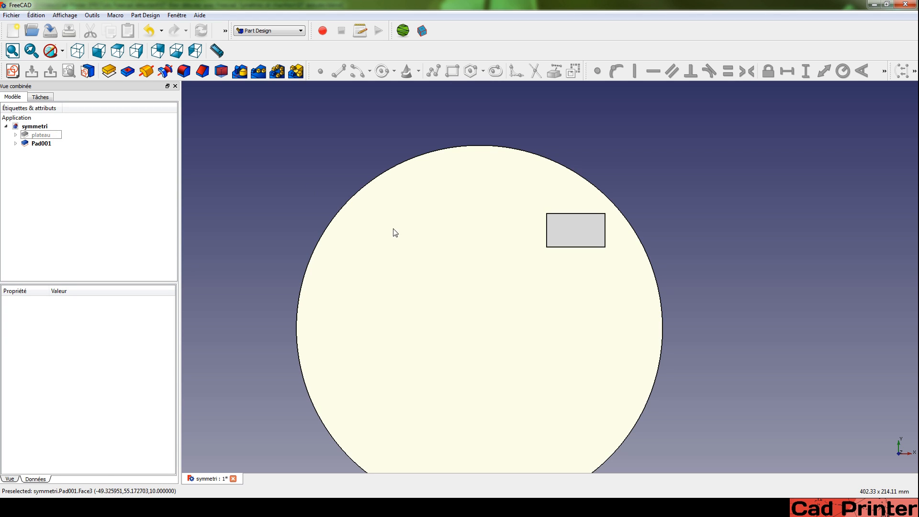
Rename the new rectangular pad as axe
click(42, 143)
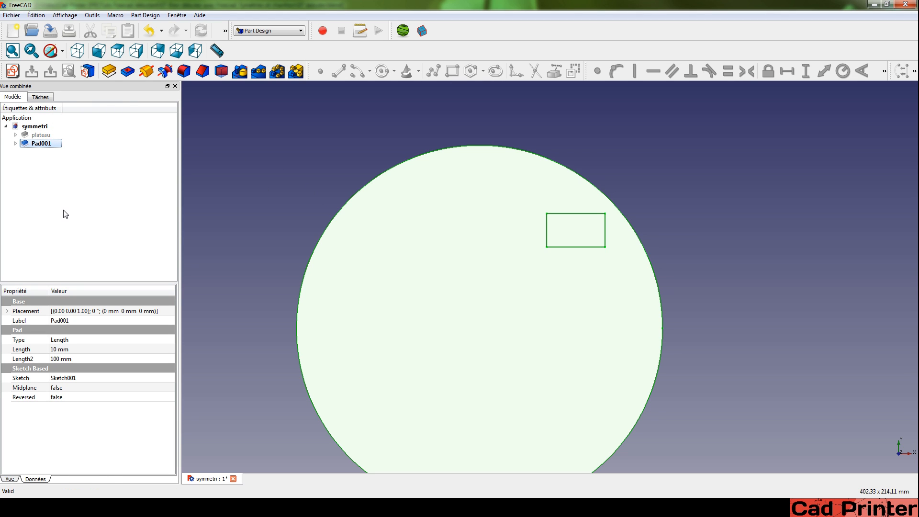
key(F2)
text(axe)
key(Return)
click(51, 177)
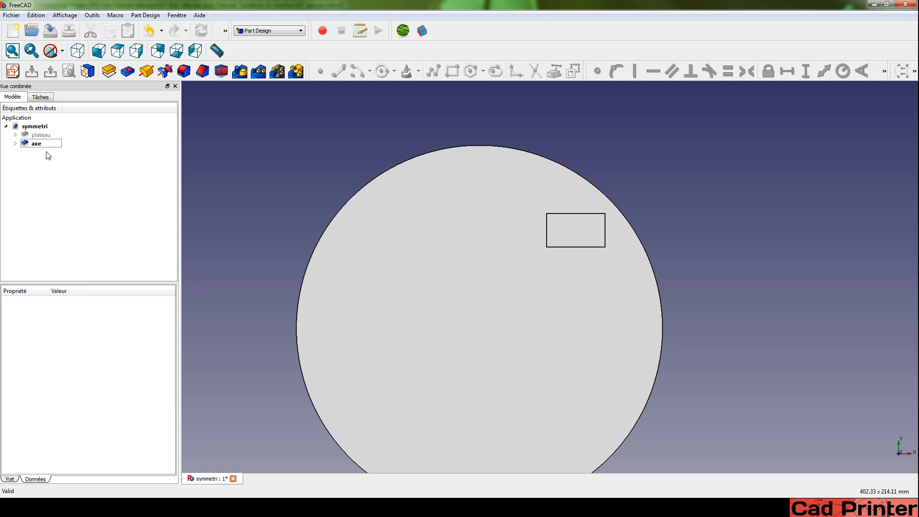
Start a sketch on the disc's top face and draw a rectangle about 25 × 7 mm, above and left of the origin
click(338, 343)
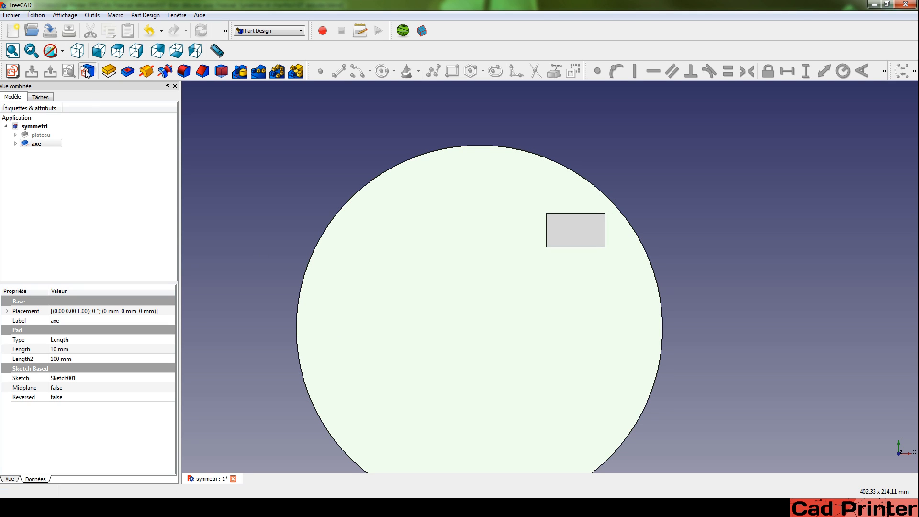
click(12, 70)
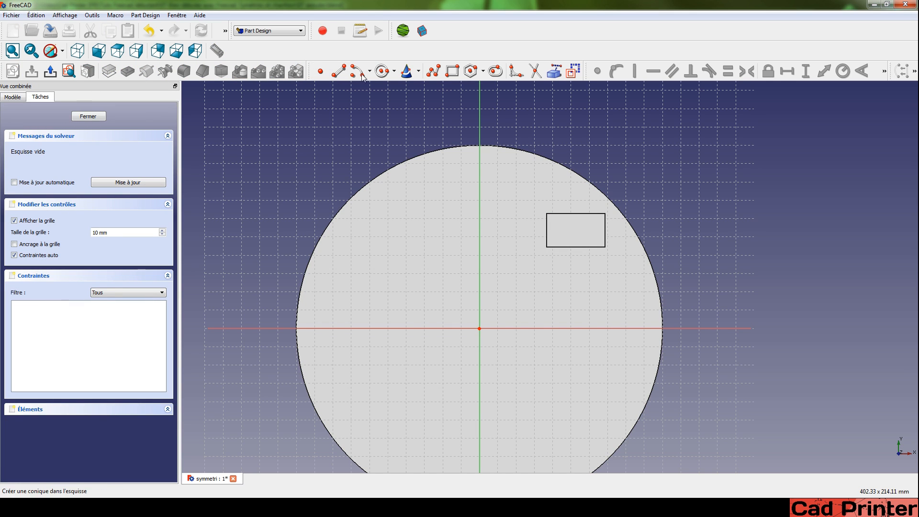
click(453, 71)
click(400, 298)
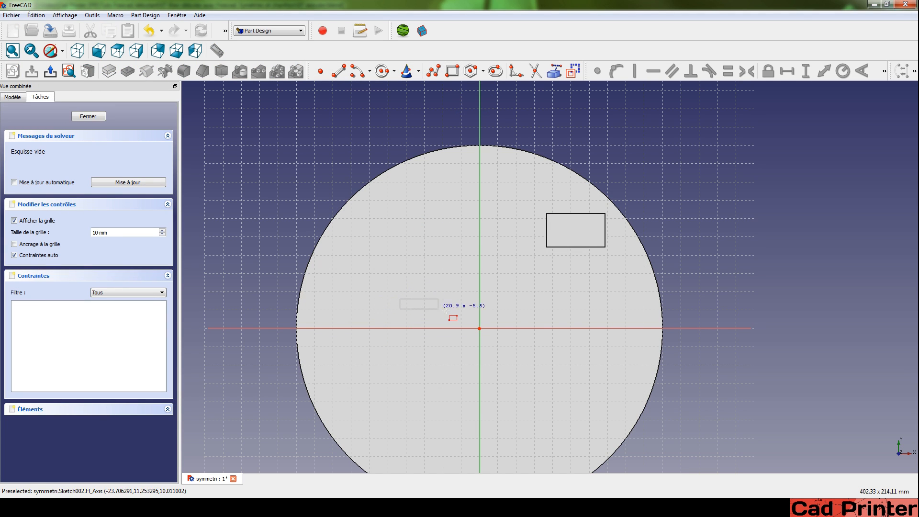
click(447, 311)
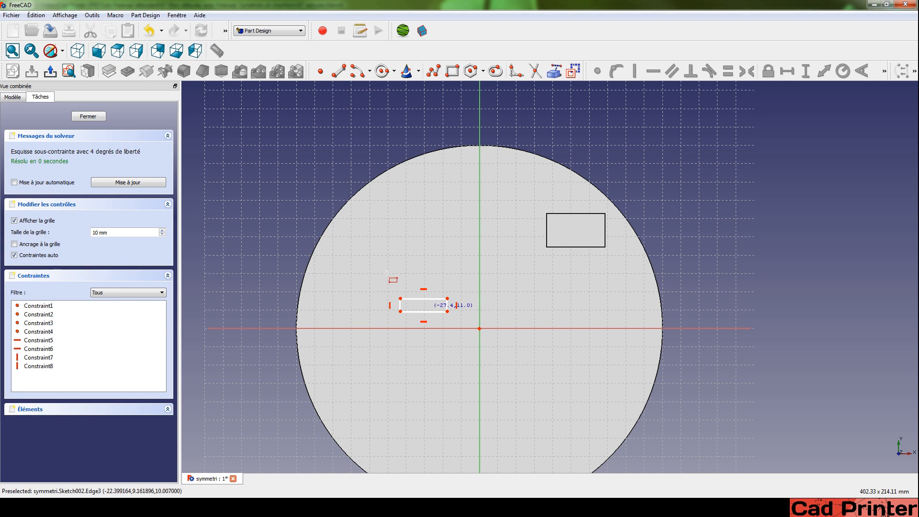
Close the small rectangle's sketch and pad it 10 mm
click(51, 73)
click(109, 71)
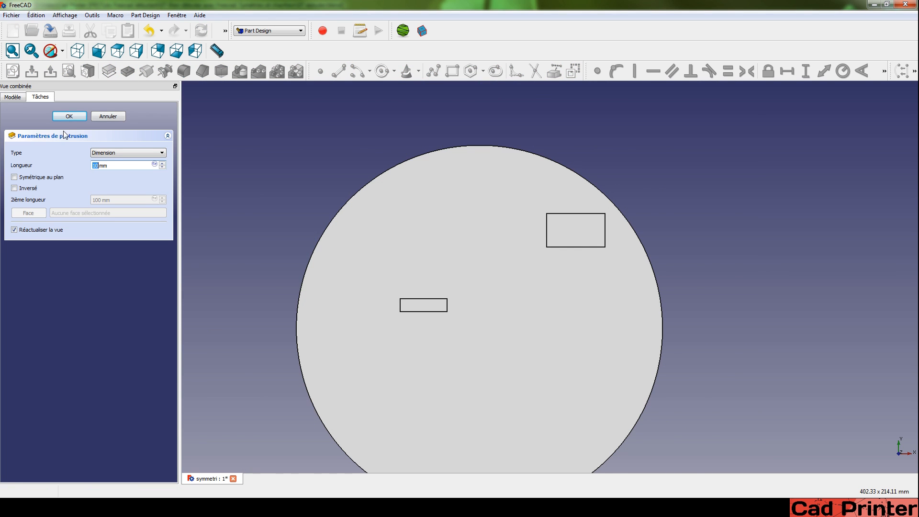
click(64, 117)
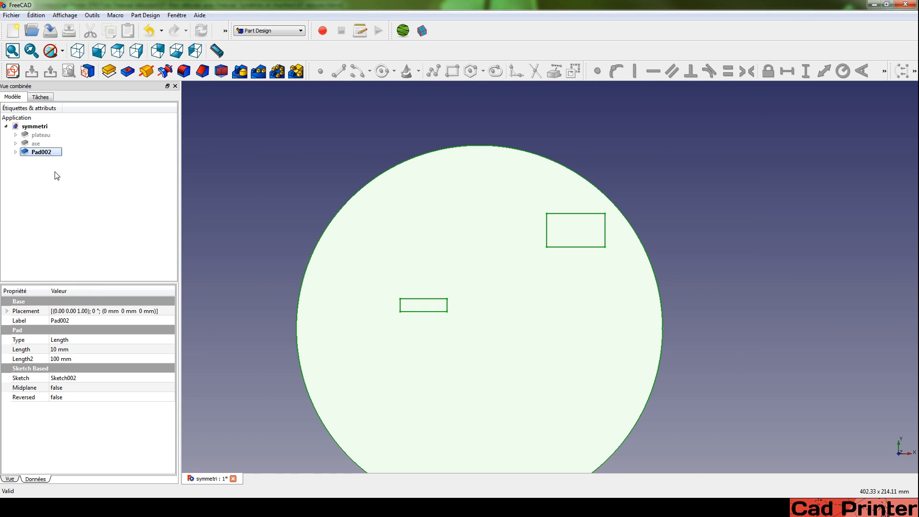
Rename the small rectangle's pad as Motif
key(F2)
text(Motif)
key(Return)
click(93, 170)
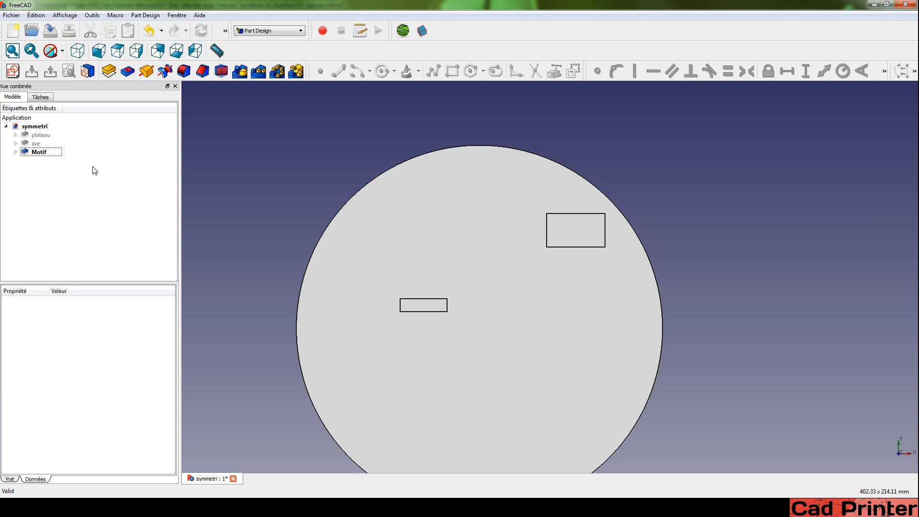
Create a polar pattern of the Motif pad, using the vertical corner edge of the axe block as the rotation axis
click(34, 153)
click(277, 71)
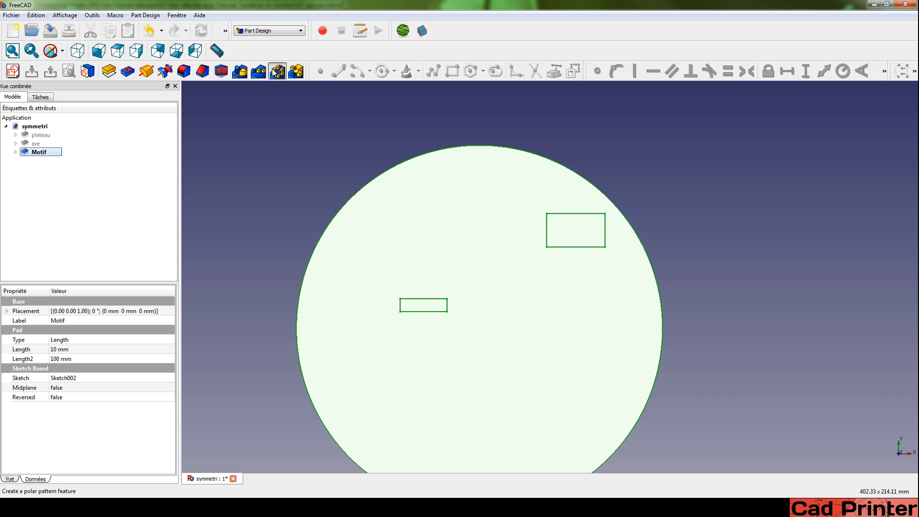
middle_drag(442, 242, 434, 187)
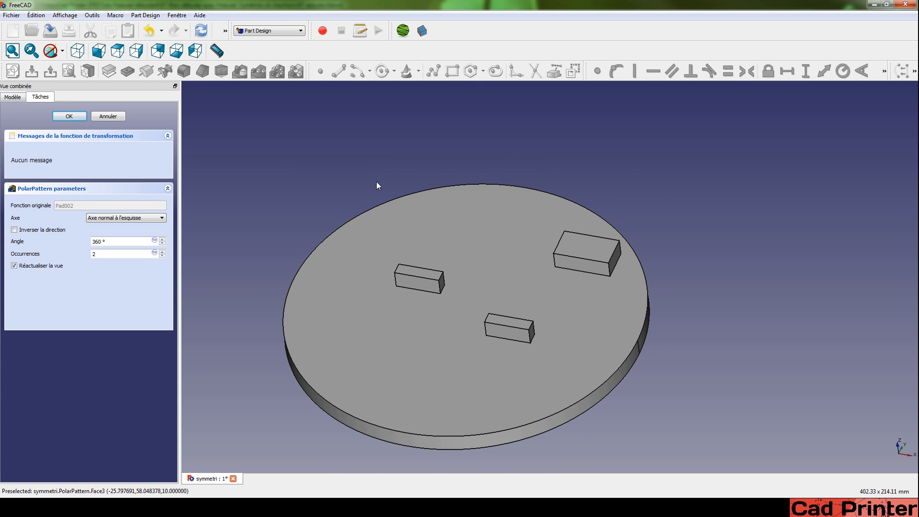
click(127, 218)
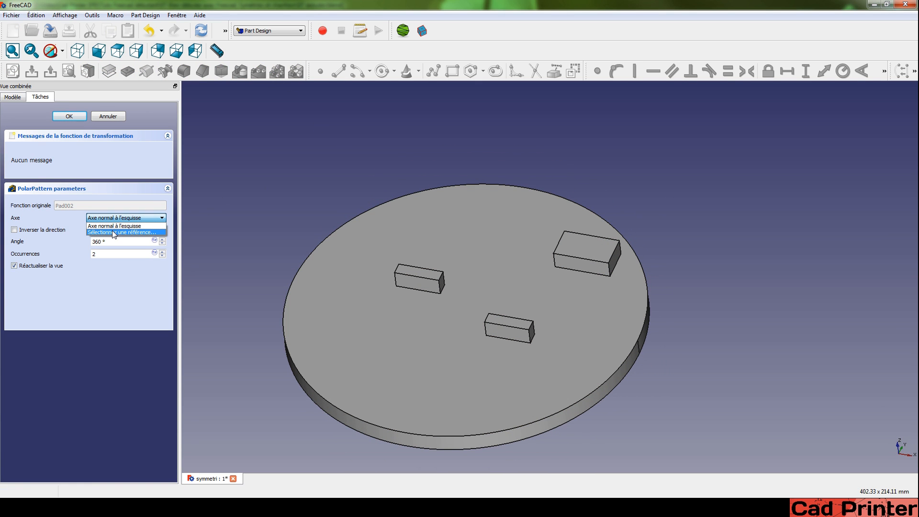
click(114, 232)
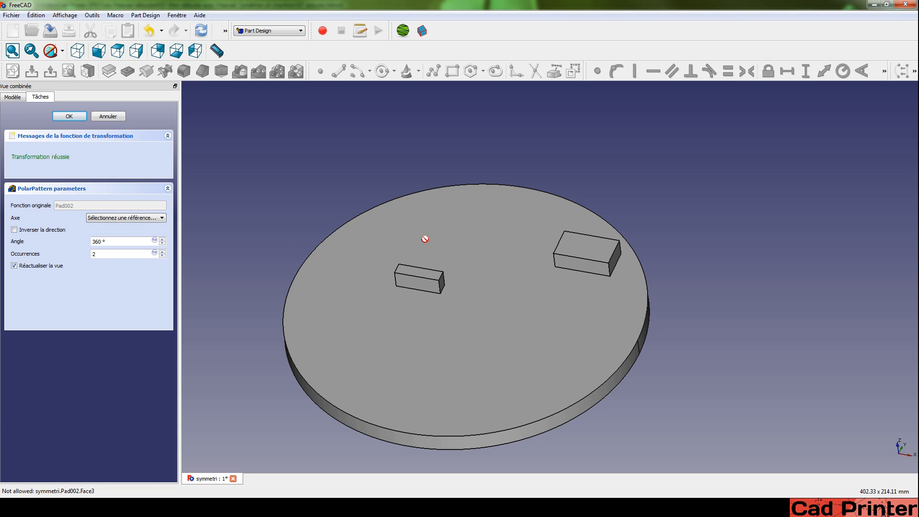
scroll(521, 248, up, 3)
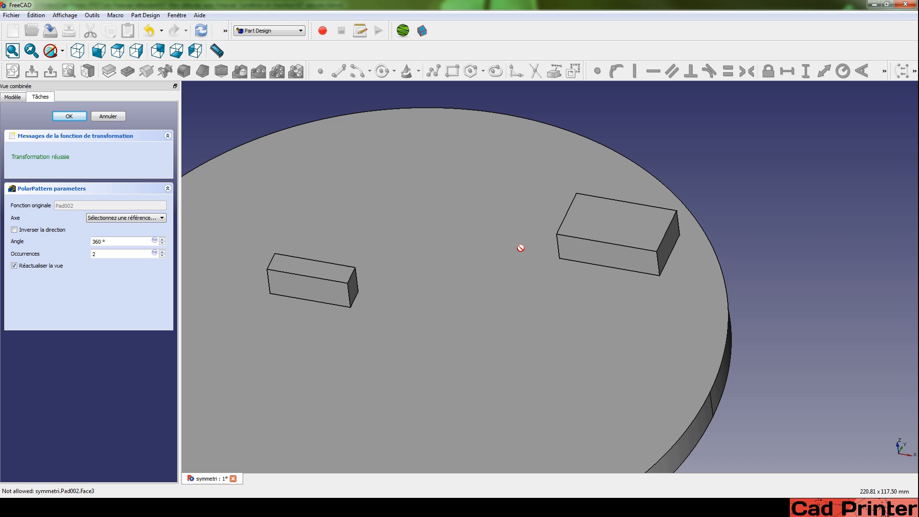
click(557, 244)
scroll(556, 244, down, 2)
scroll(474, 220, down, 4)
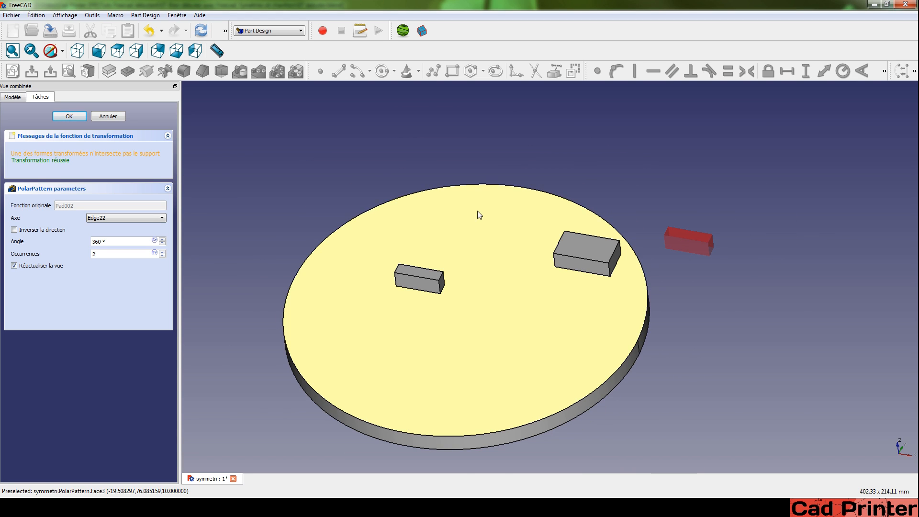
Set the polar pattern's angle to 90° and its occurrences to 5
middle_drag(470, 226, 498, 269)
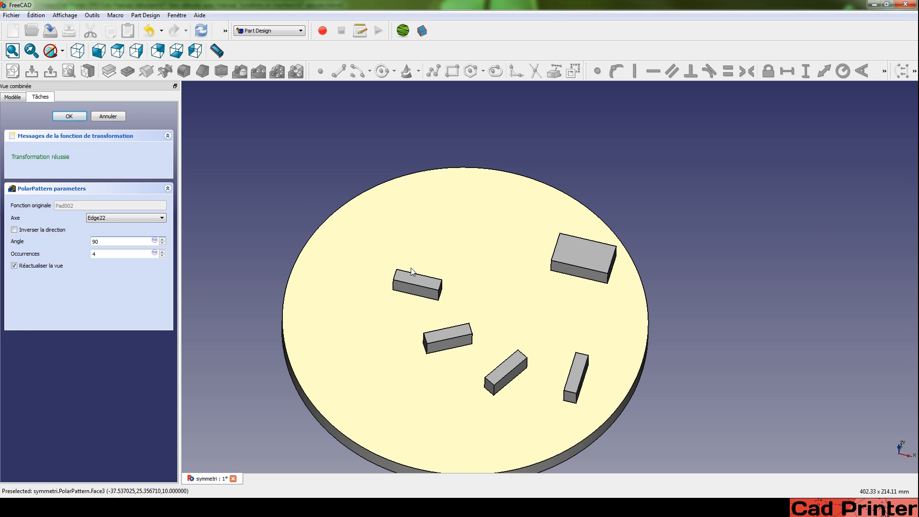
middle_drag(470, 241, 459, 294)
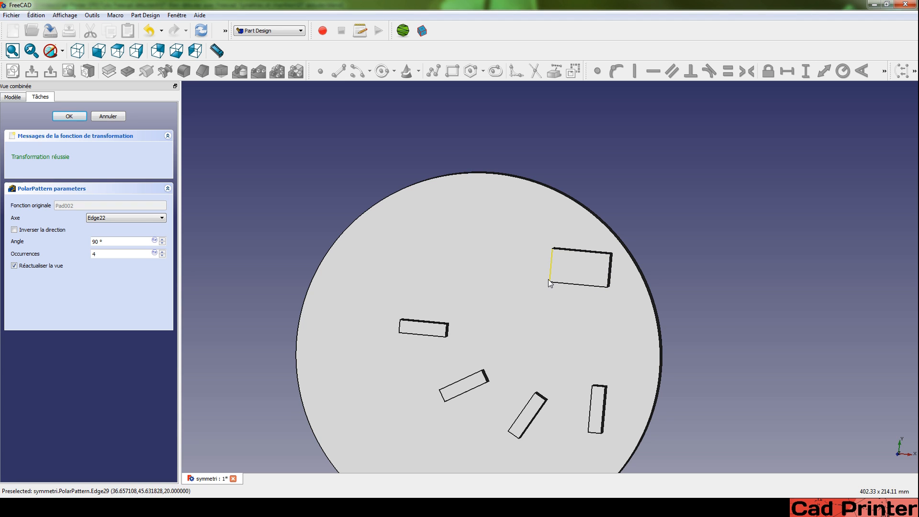
middle_drag(396, 392, 409, 208)
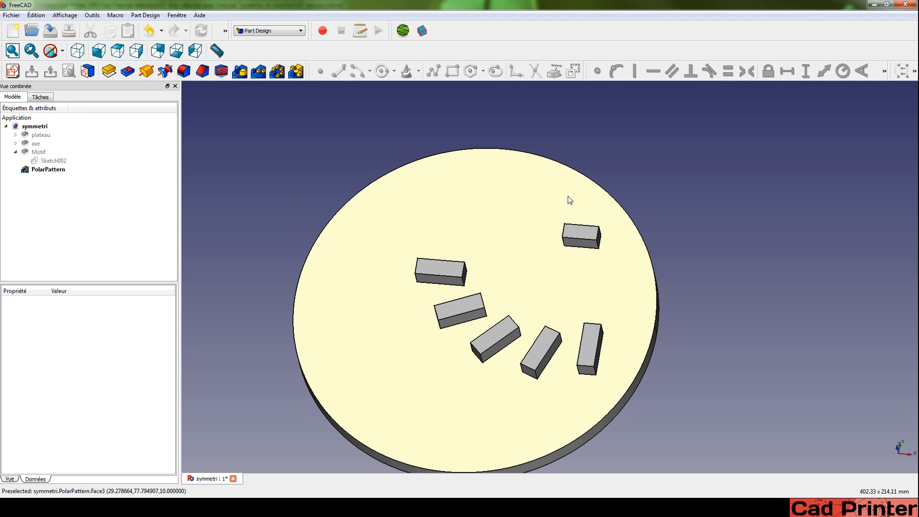
Start a sketch on the axe block's top face and draw a rectangle about 33 × 23 mm around the block
click(580, 232)
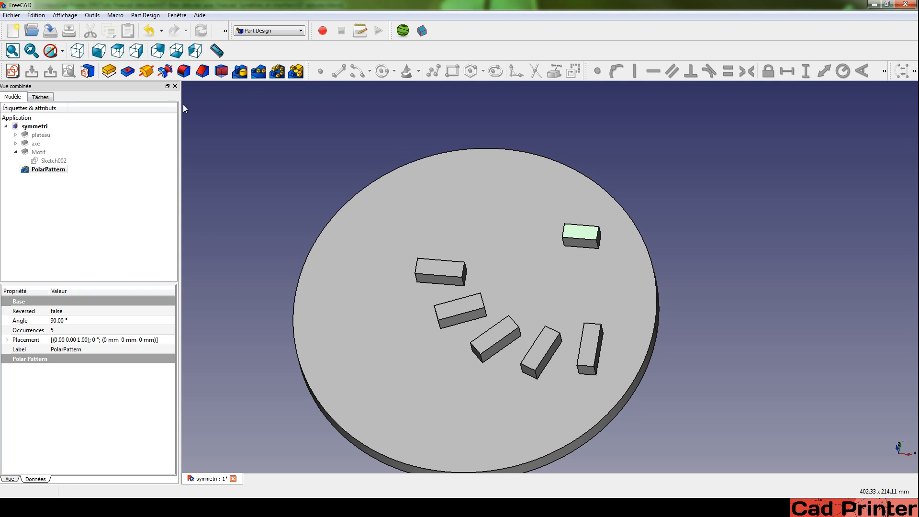
click(13, 71)
click(452, 71)
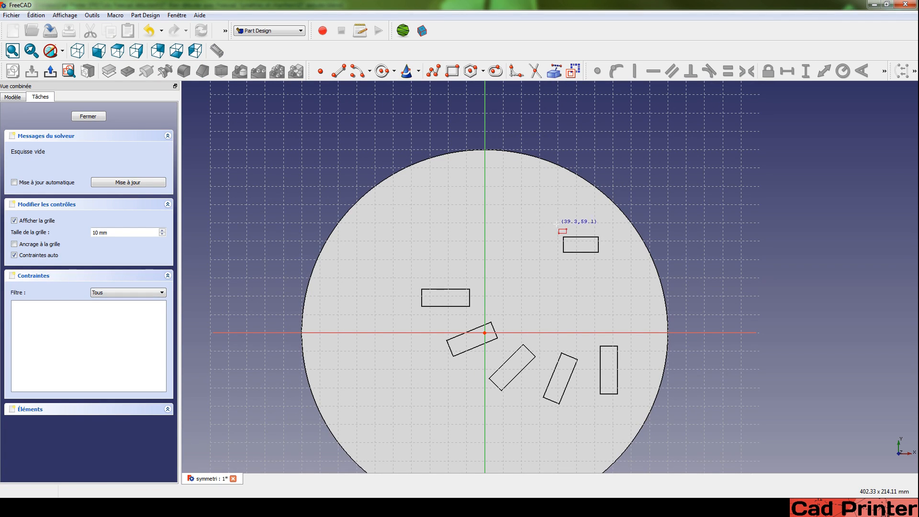
click(614, 263)
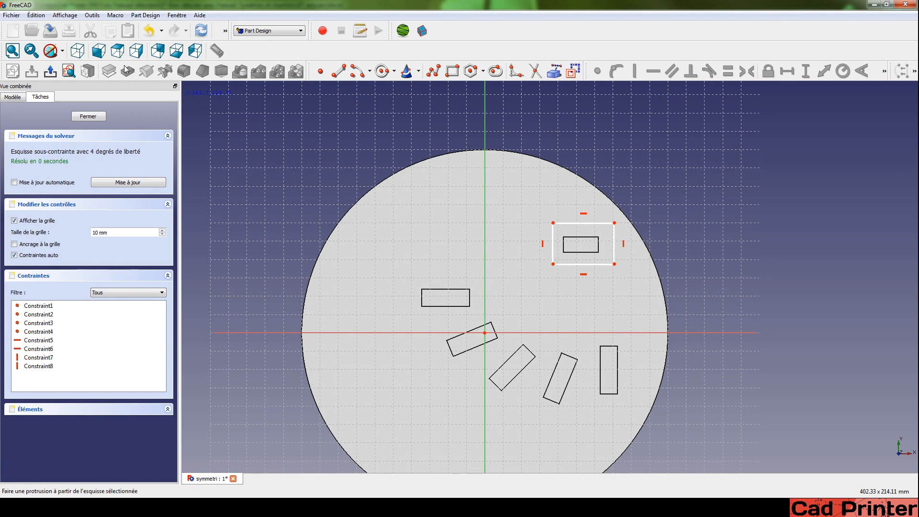
Close the surrounding rectangle's sketch and cut it as a pocket 5 mm deep
click(51, 71)
click(127, 71)
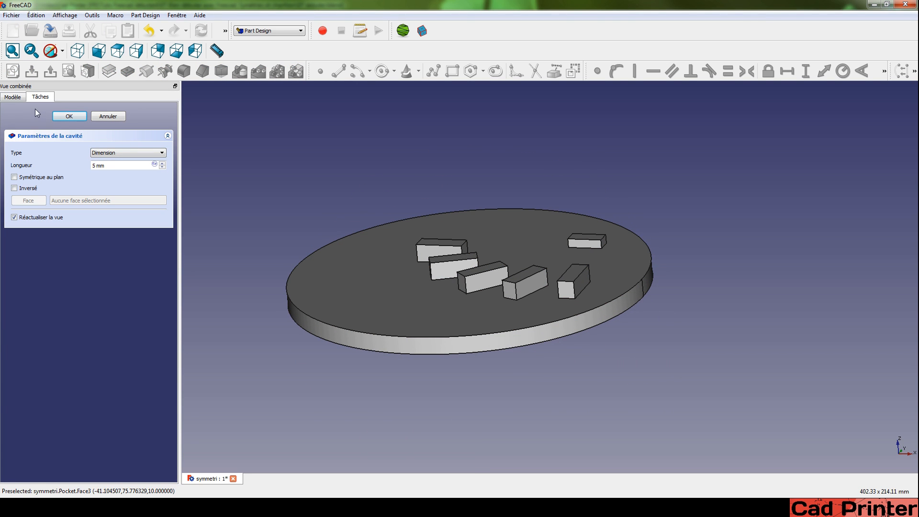
click(70, 116)
Set the pocket's depth to 10 mm so that it cuts through the axe block's full height
double_click(41, 178)
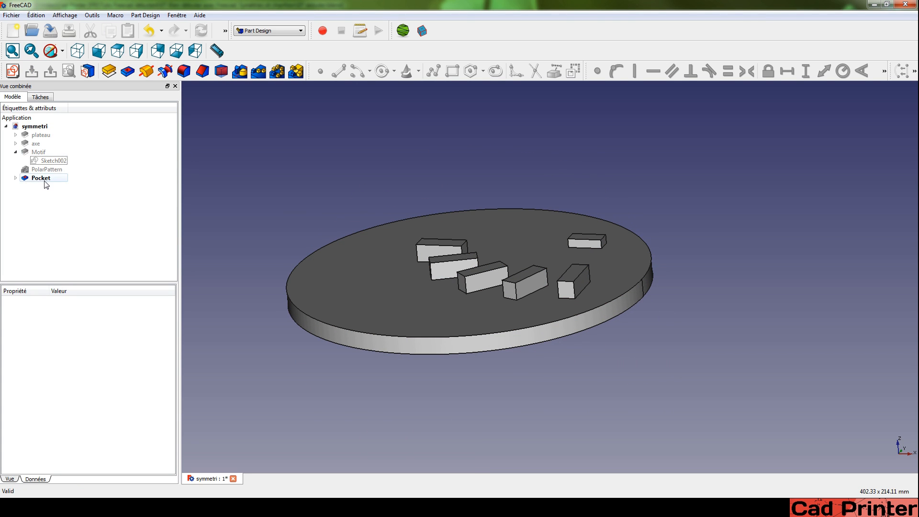
scroll(163, 165, up, 5)
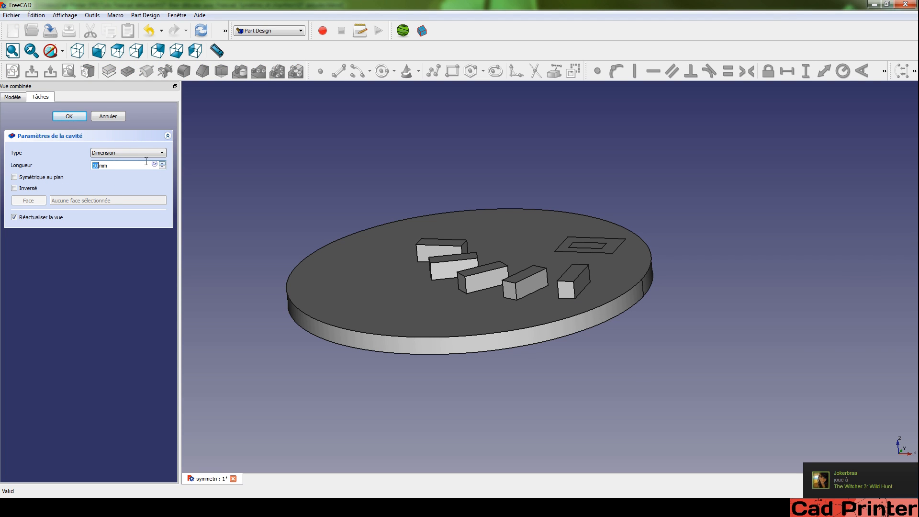
click(67, 116)
middle_drag(342, 176, 403, 245)
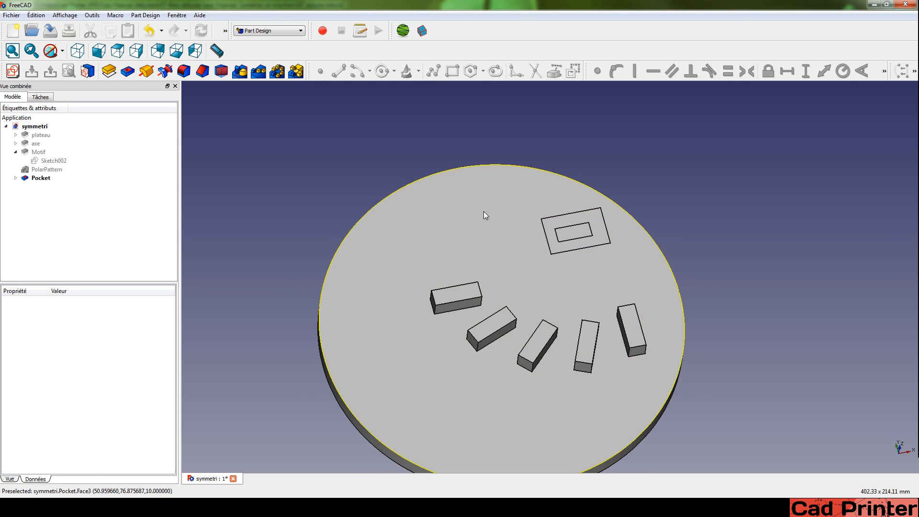
middle_drag(486, 214, 479, 275)
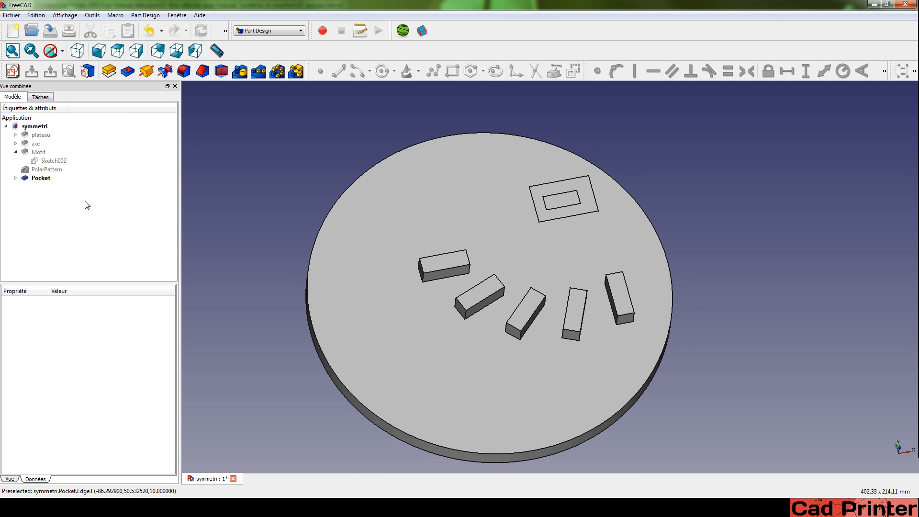
Reopen the axe pad's sketch and set the rectangle's vertical distance from the origin to 60 mm
click(16, 143)
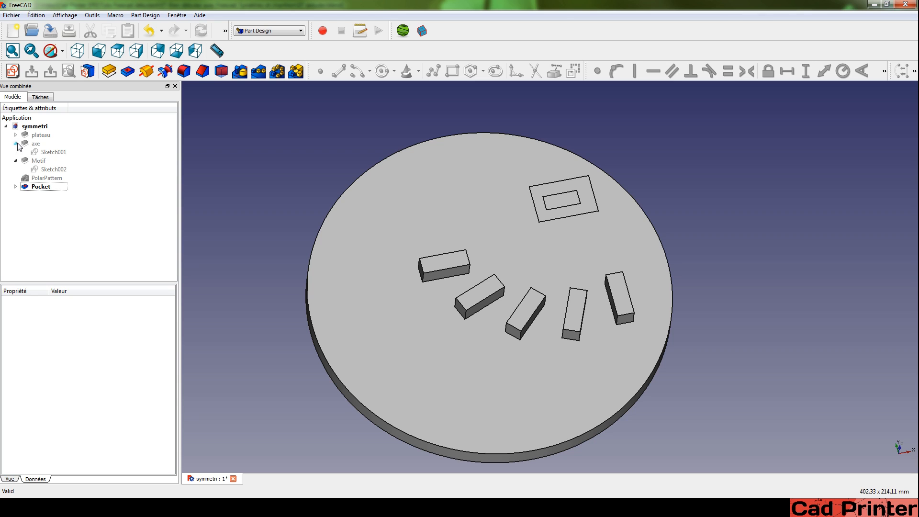
double_click(48, 152)
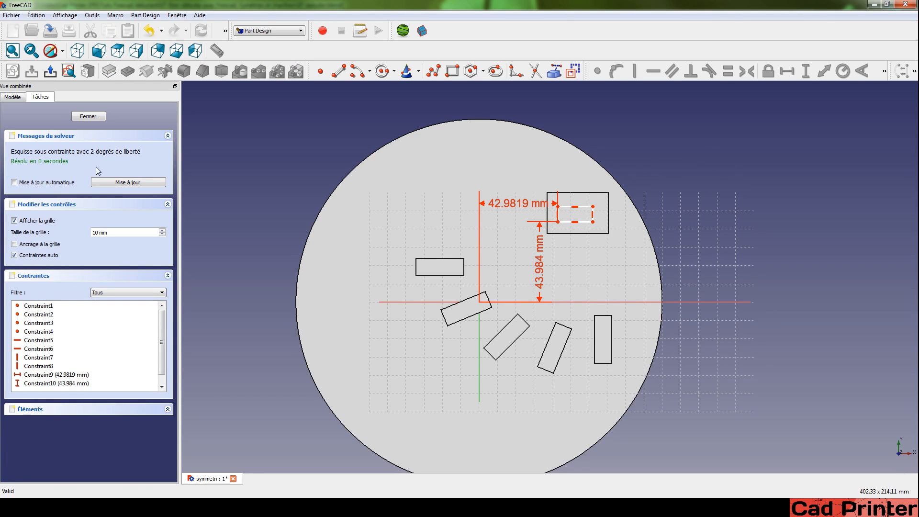
double_click(539, 255)
drag(525, 245, 736, 217)
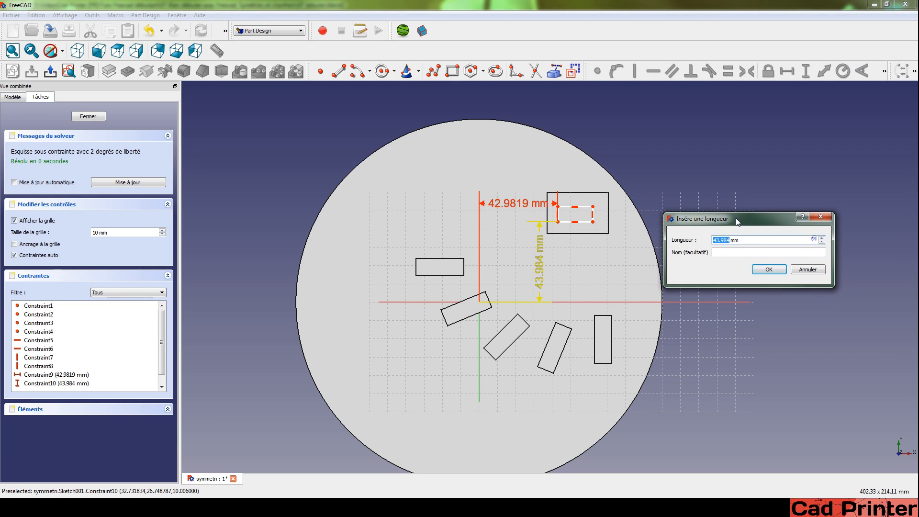
text(60)
key(Return)
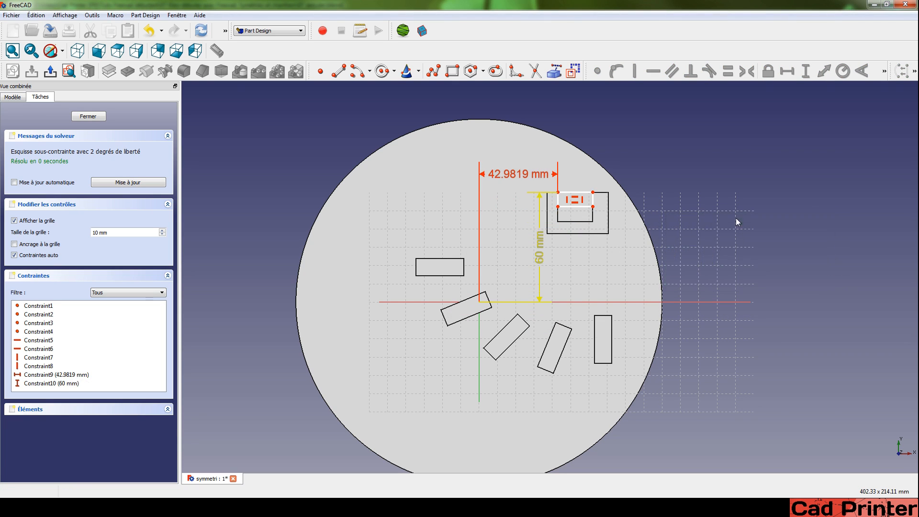
Set the axe rectangle's horizontal distance from the origin to 30 mm
double_click(507, 176)
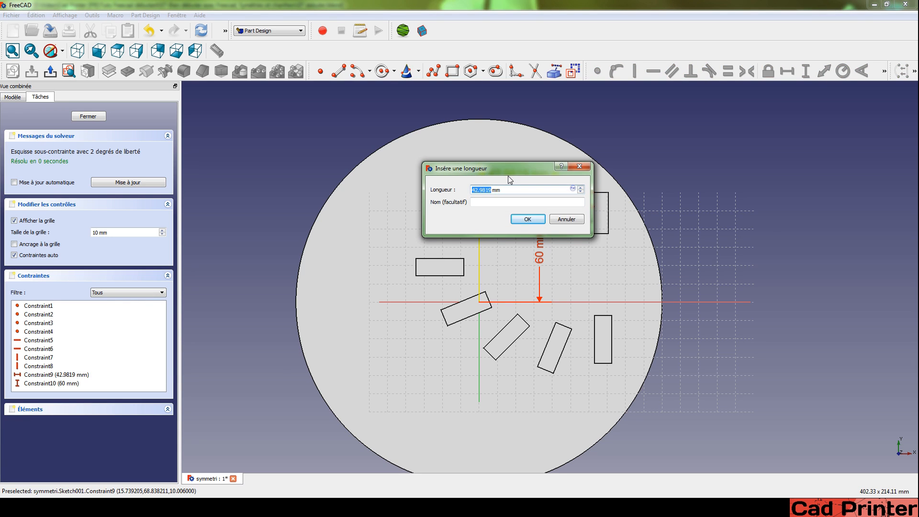
text(30)
key(Return)
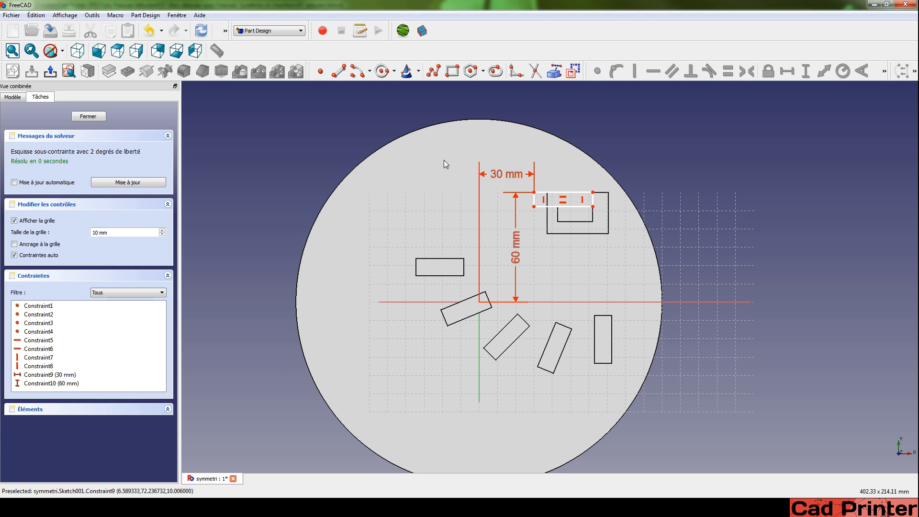
Close the axe pad's sketch to apply the repositioned rectangle
click(49, 71)
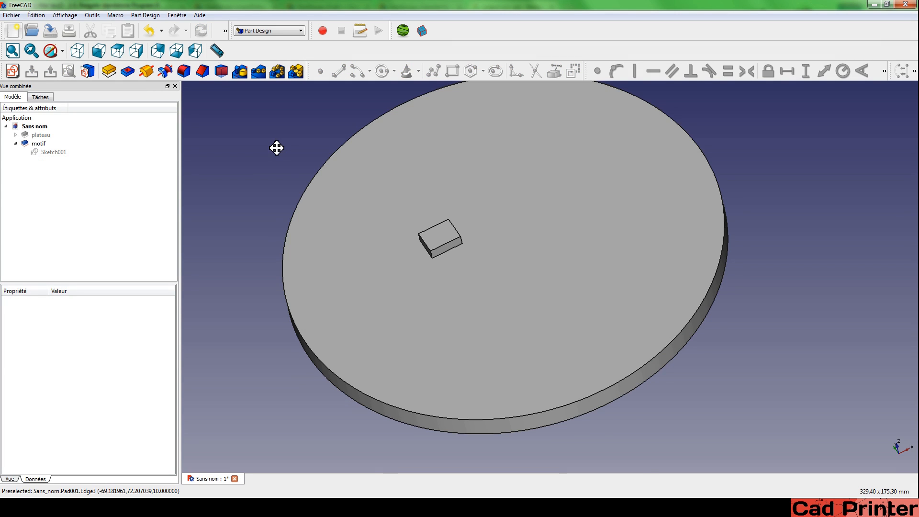
Open the motif pad's sketch and draw a small circle centred on the horizontal axis, about 54 mm left of the origin
middle_drag(277, 148, 284, 163)
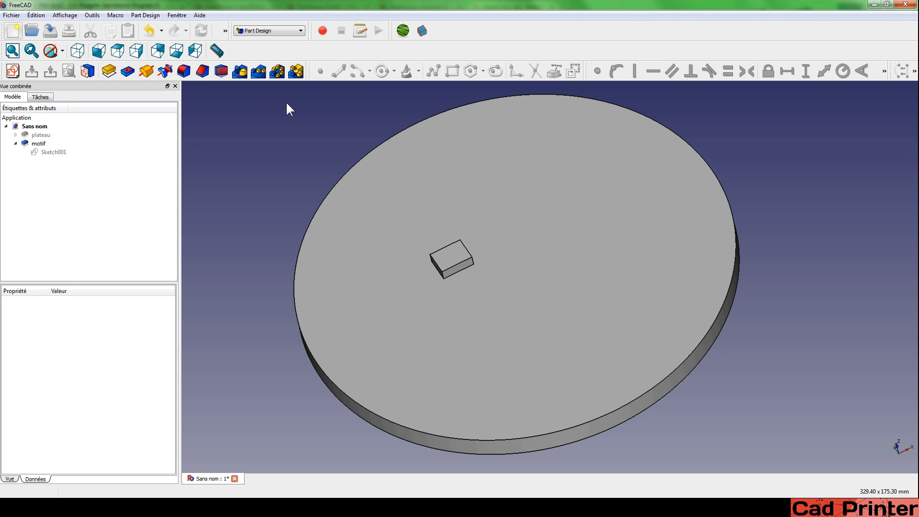
middle_drag(288, 106, 308, 291)
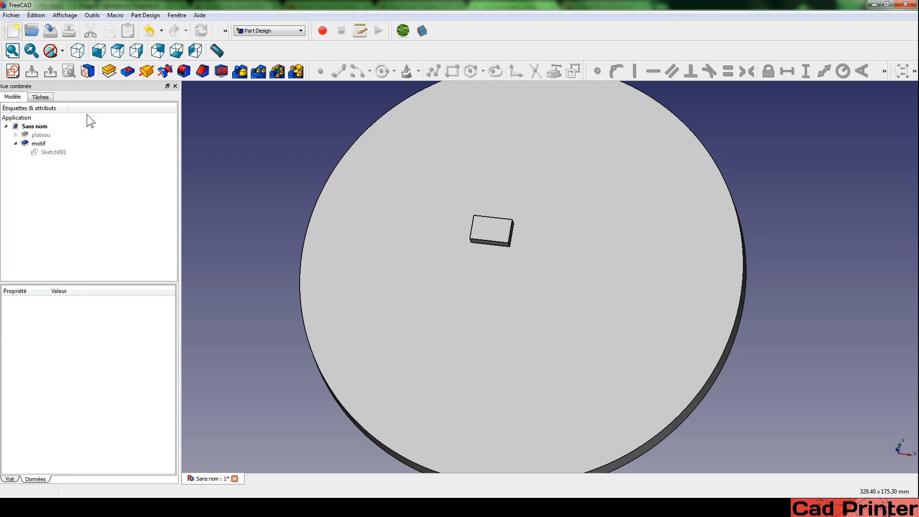
double_click(52, 152)
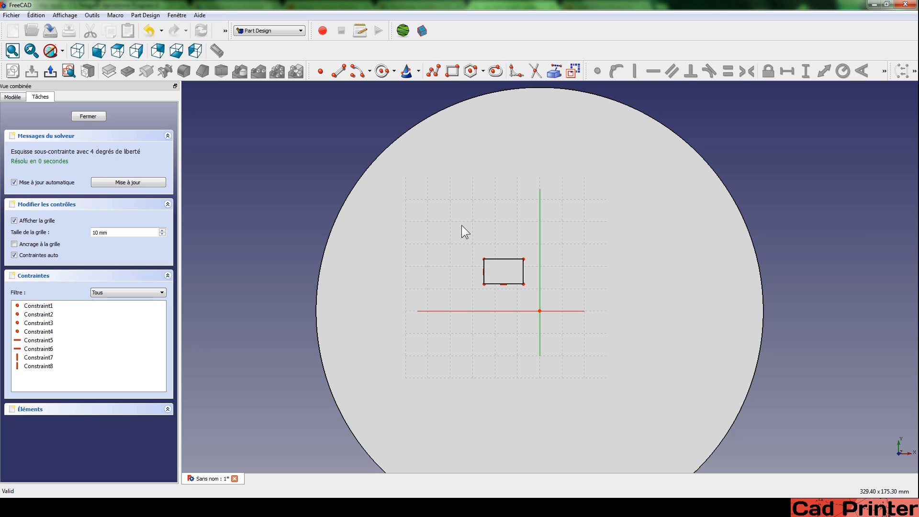
middle_drag(463, 237, 529, 292)
drag(527, 286, 528, 287)
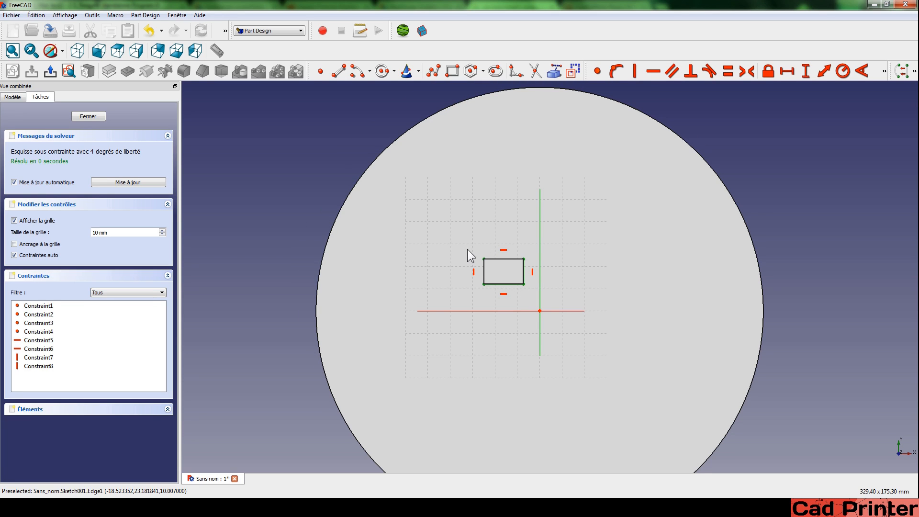
click(381, 71)
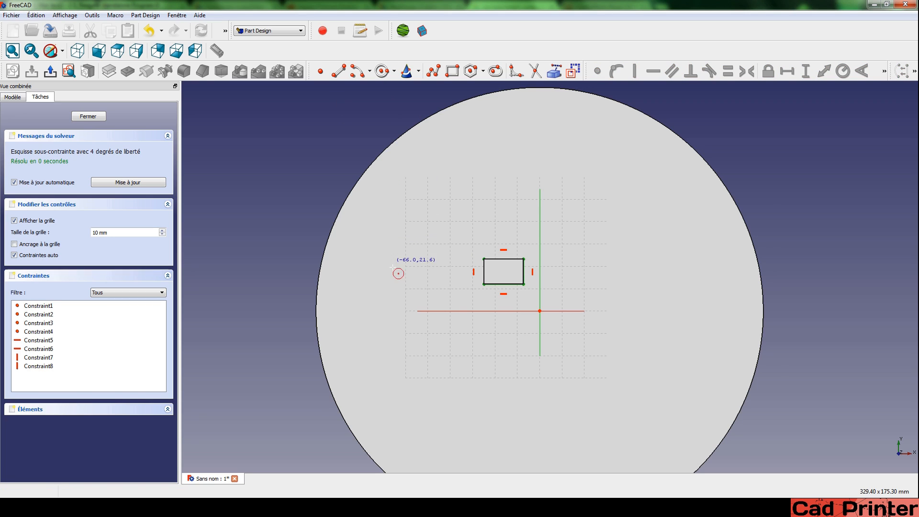
click(418, 311)
click(417, 322)
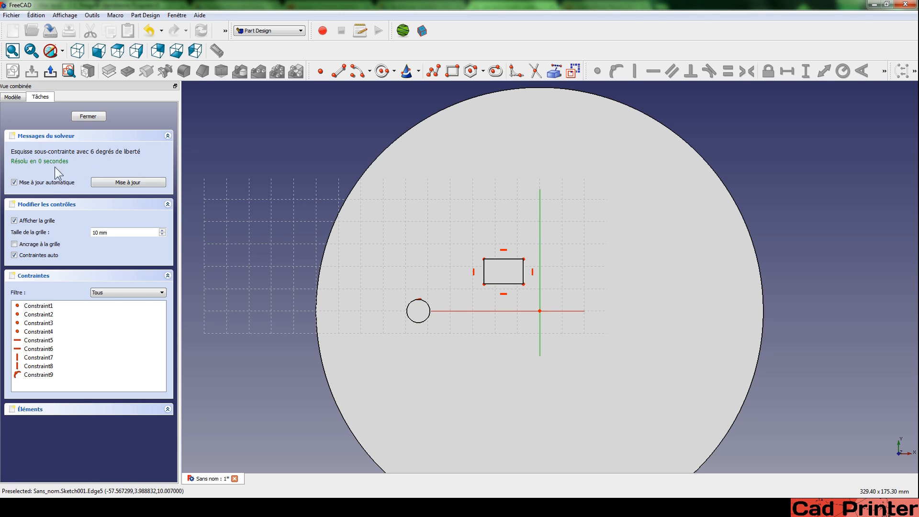
With automatic update off and the motif pad hidden, move the circle along the horizontal axis to about 90 mm left of the origin
click(47, 183)
click(13, 97)
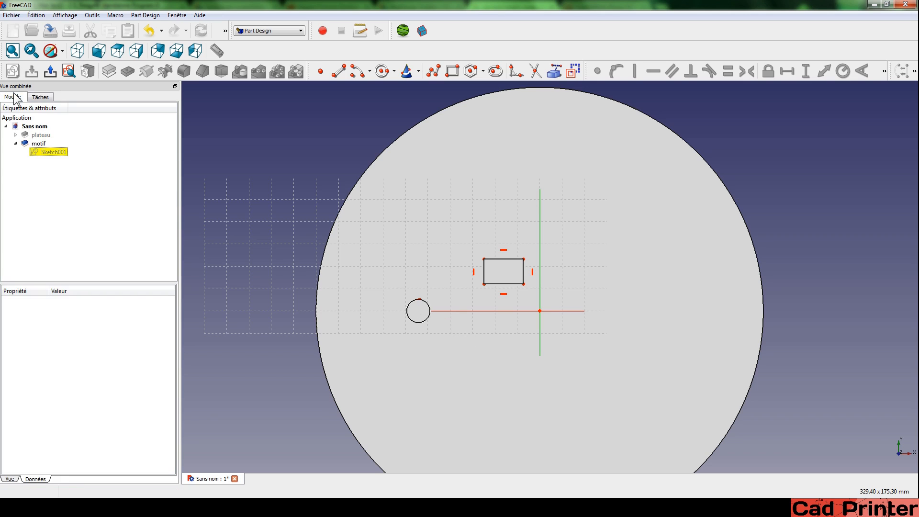
click(38, 145)
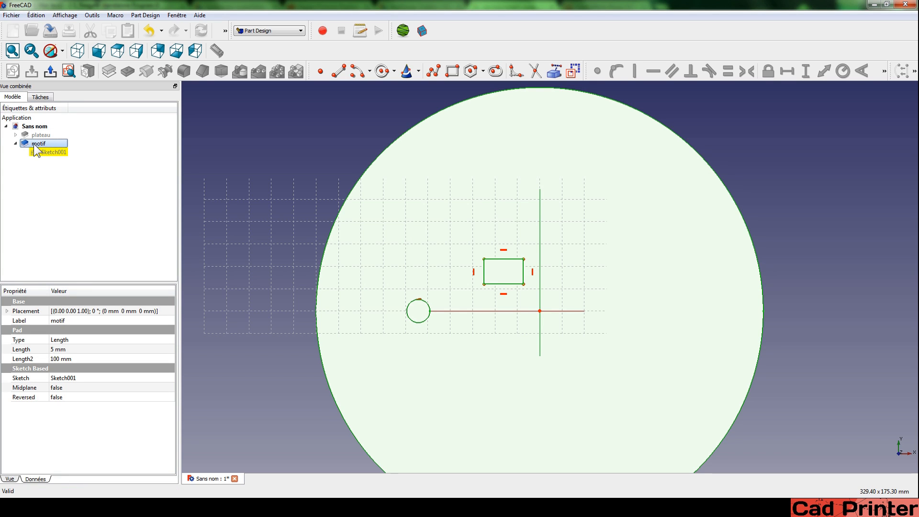
key(space)
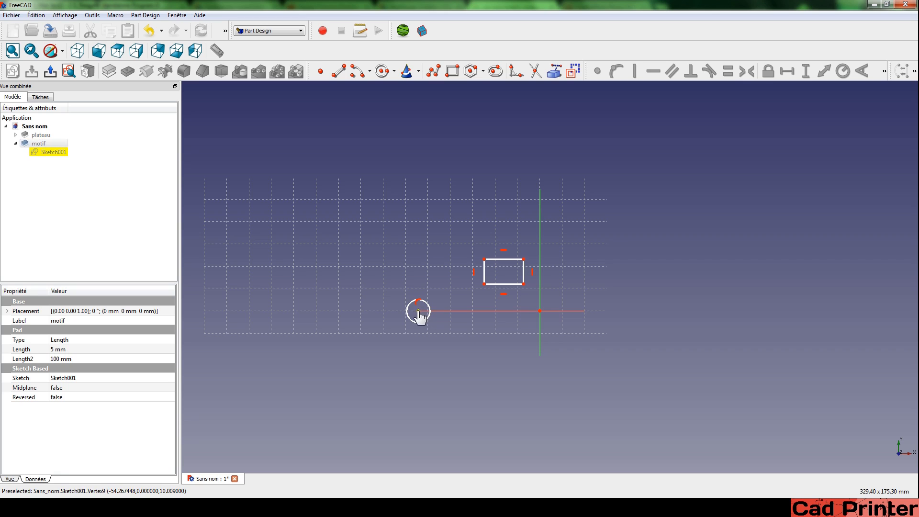
drag(418, 311, 336, 311)
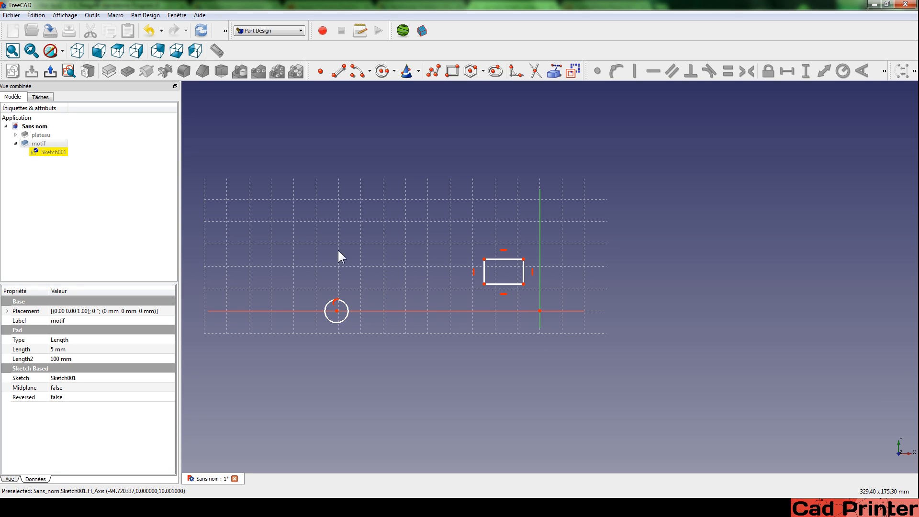
Delete the rectangle from the sketch and show the motif pad again
mouse_move(461, 232)
mouse_down()
mouse_move(540, 307)
mouse_move(555, 309)
mouse_up()
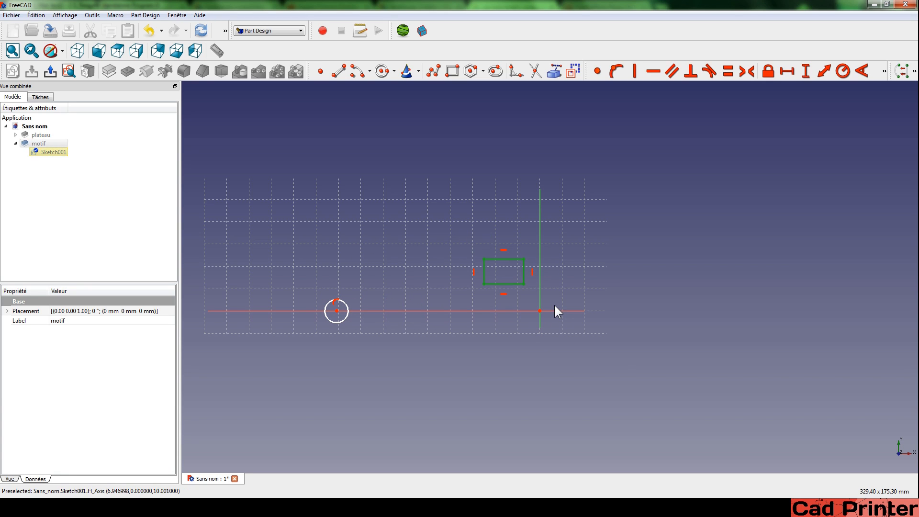
click(51, 144)
key(space)
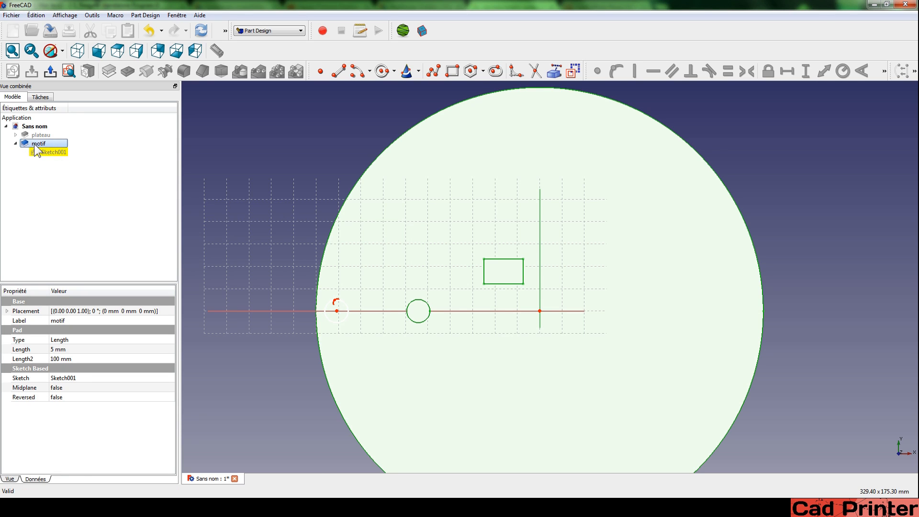
Update the motif sketch manually and close it so the pad is rebuilt from the circle
click(44, 96)
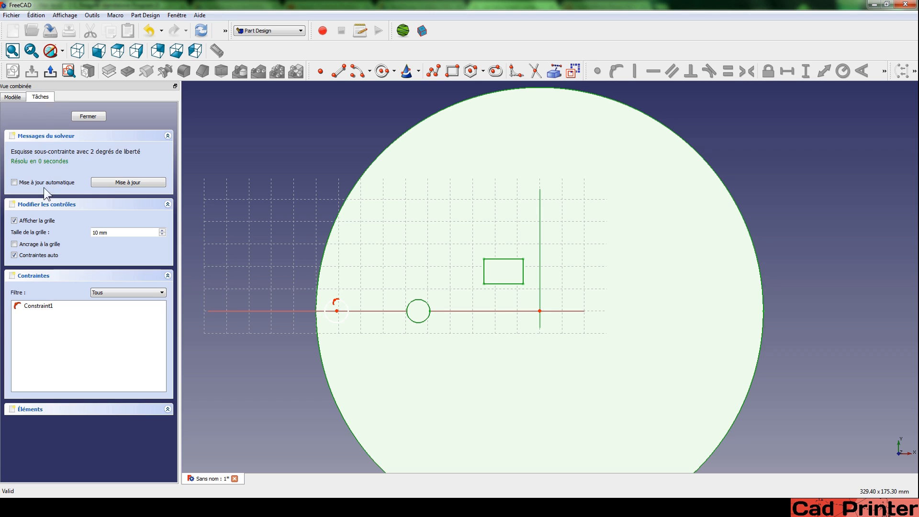
click(25, 180)
click(15, 182)
click(98, 184)
mouse_move(498, 203)
middle_down()
mouse_move(525, 254)
mouse_move(497, 199)
mouse_move(524, 211)
mouse_move(510, 244)
middle_up()
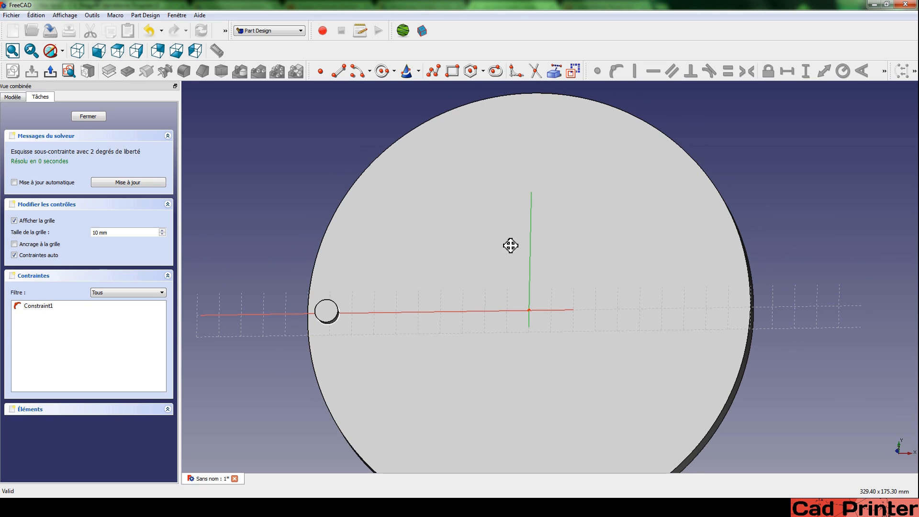
click(47, 74)
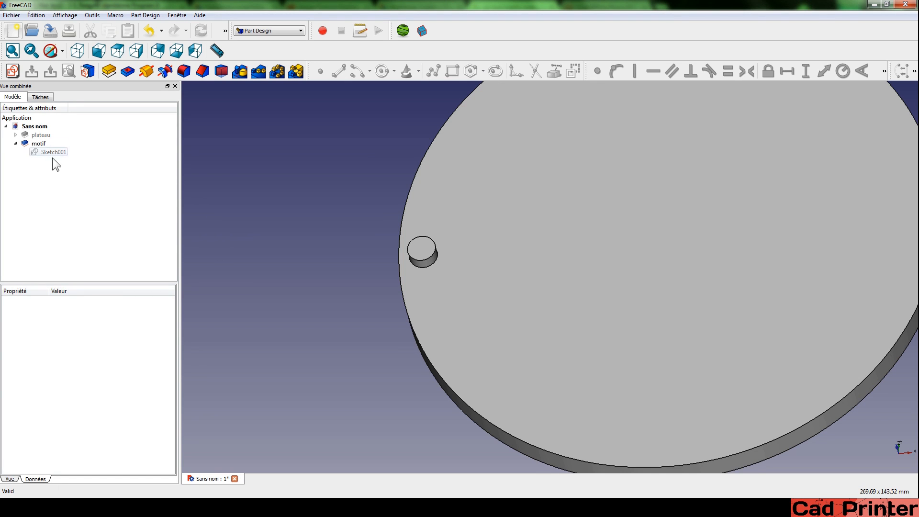
Start a MultiTransform of the motif pad with a linear pattern along the horizontal sketch axis, 70 mm long with 4 occurrences
click(38, 144)
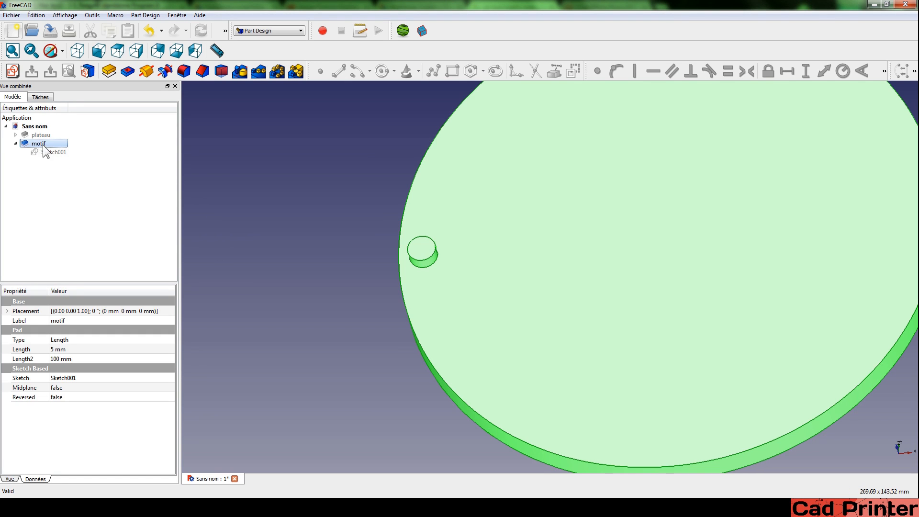
click(295, 73)
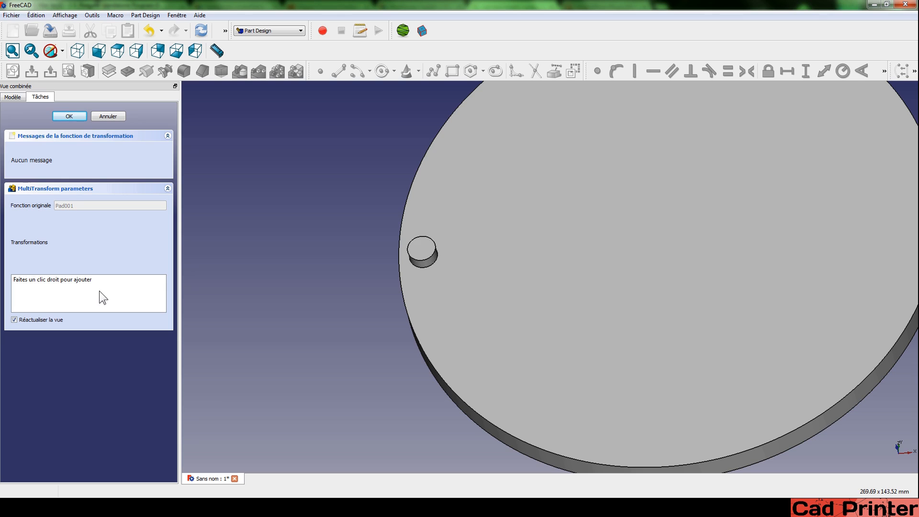
right_click(62, 295)
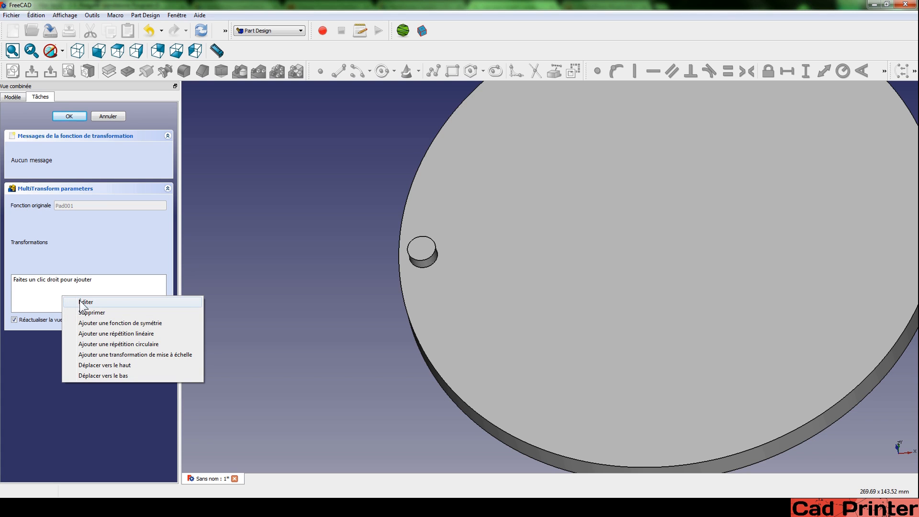
click(108, 334)
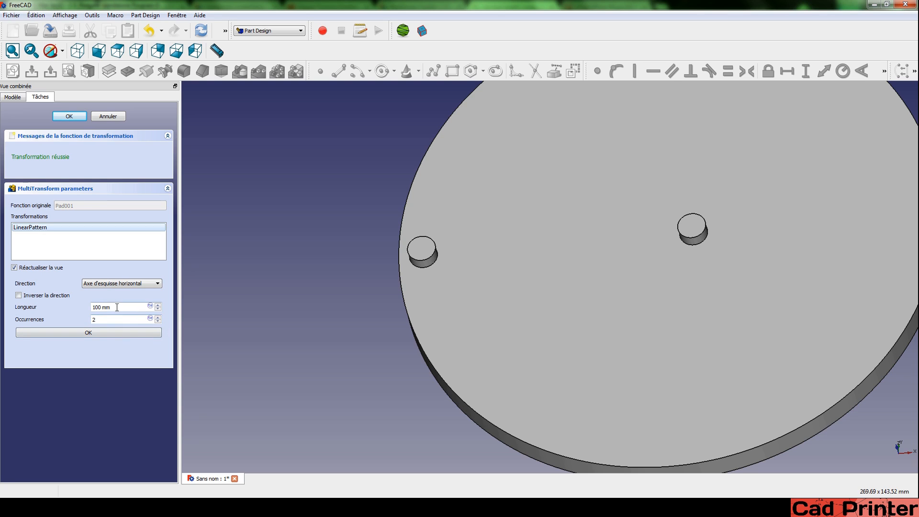
drag(102, 309, 90, 310)
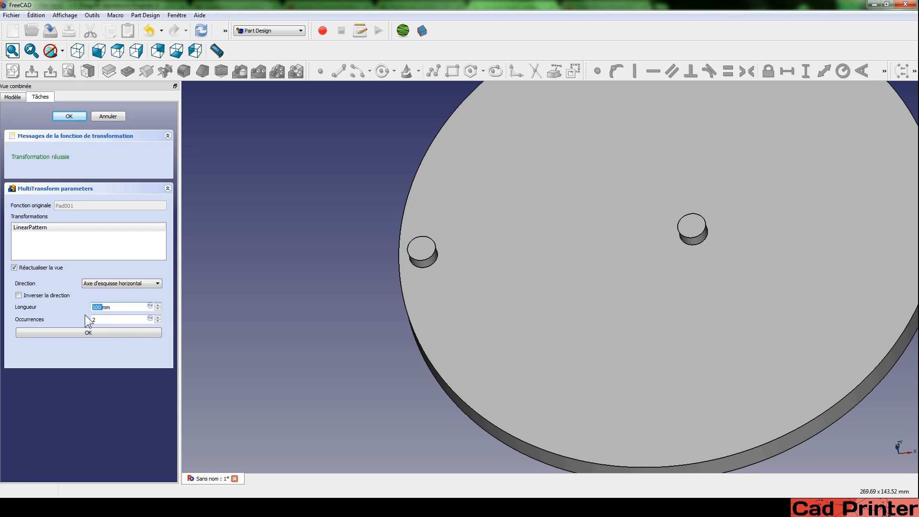
key(Tab)
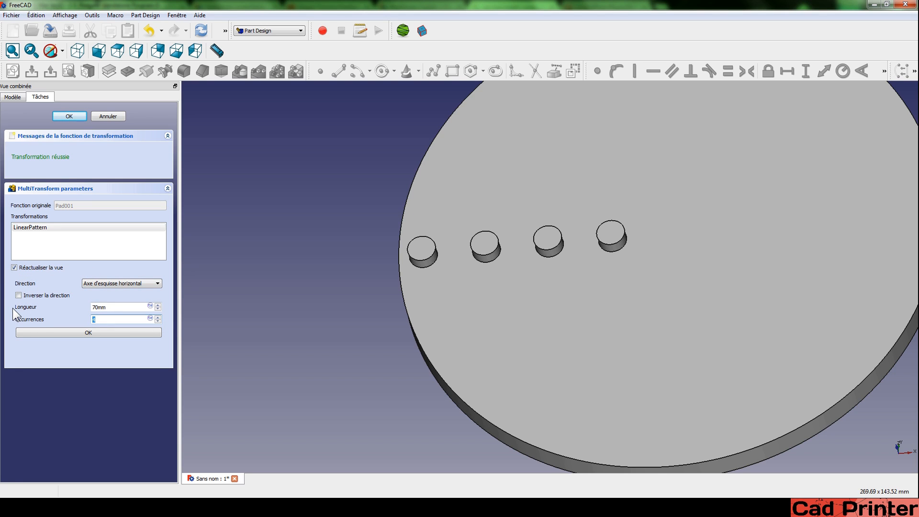
click(34, 331)
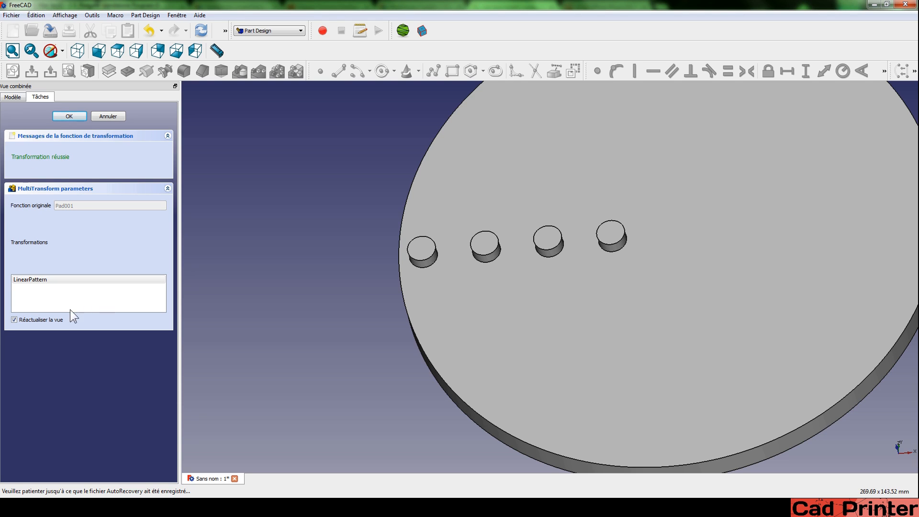
Add a polar pattern to the MultiTransform about the sketch's normal axis, with 4 occurrences over 360°
right_click(46, 295)
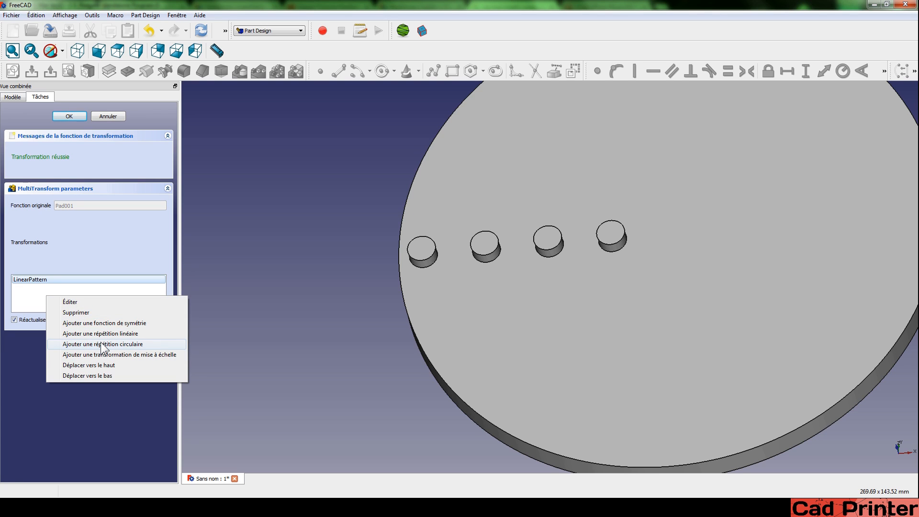
click(100, 344)
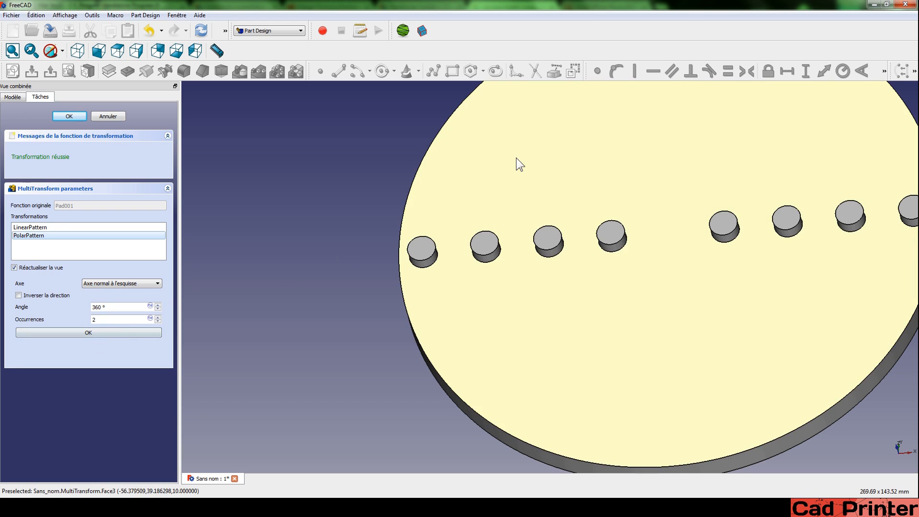
middle_drag(516, 157, 384, 181)
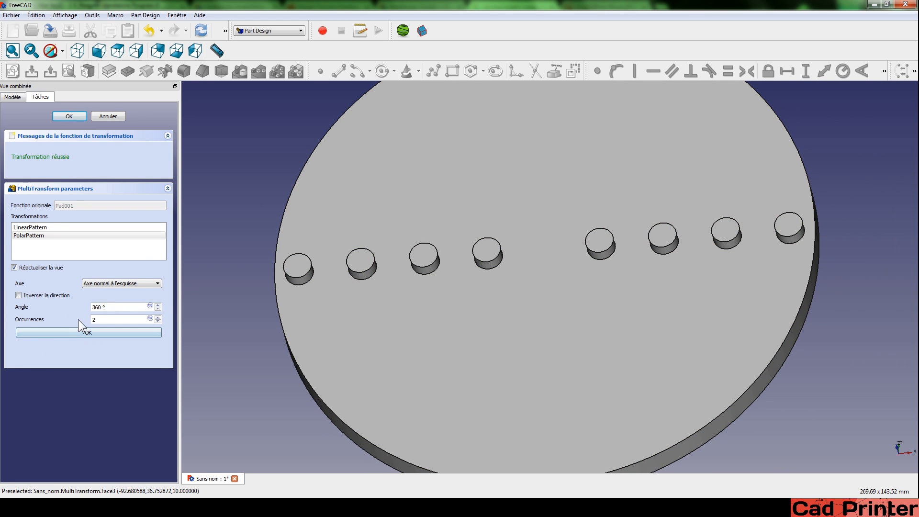
click(158, 317)
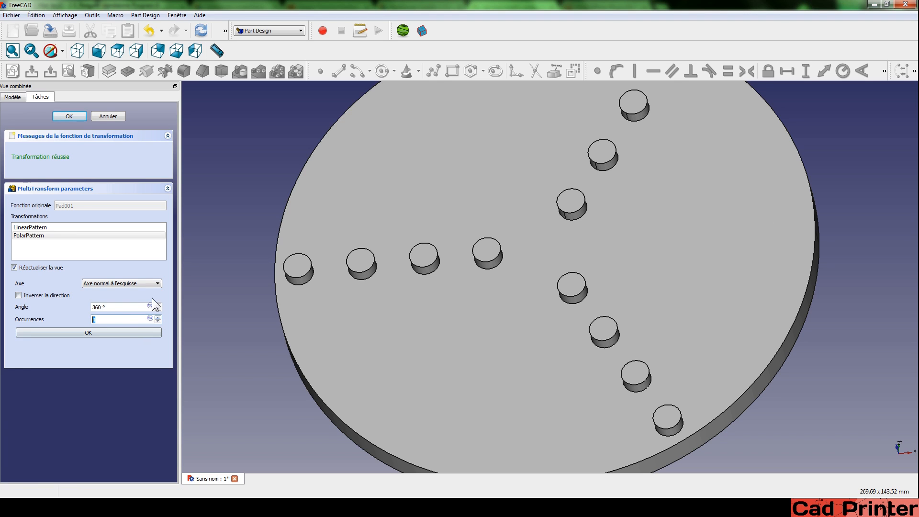
click(158, 316)
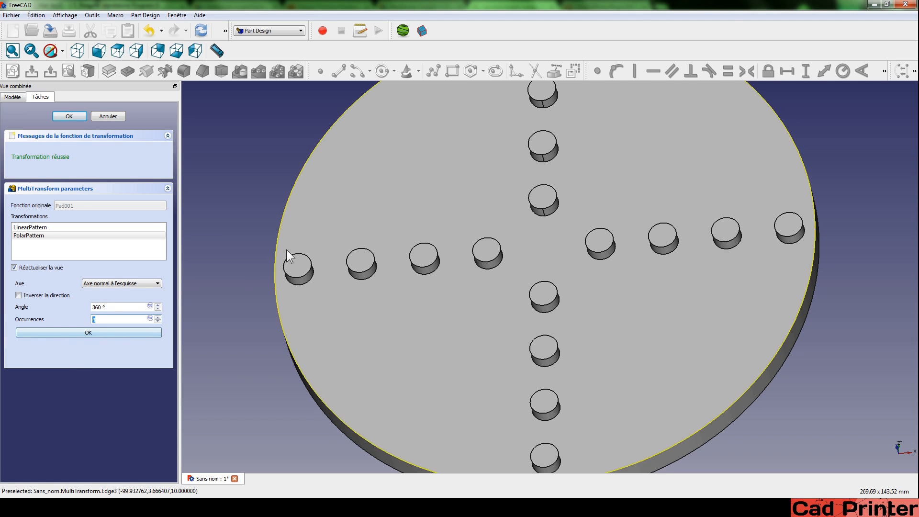
scroll(331, 235, down, 1)
middle_drag(398, 218, 317, 245)
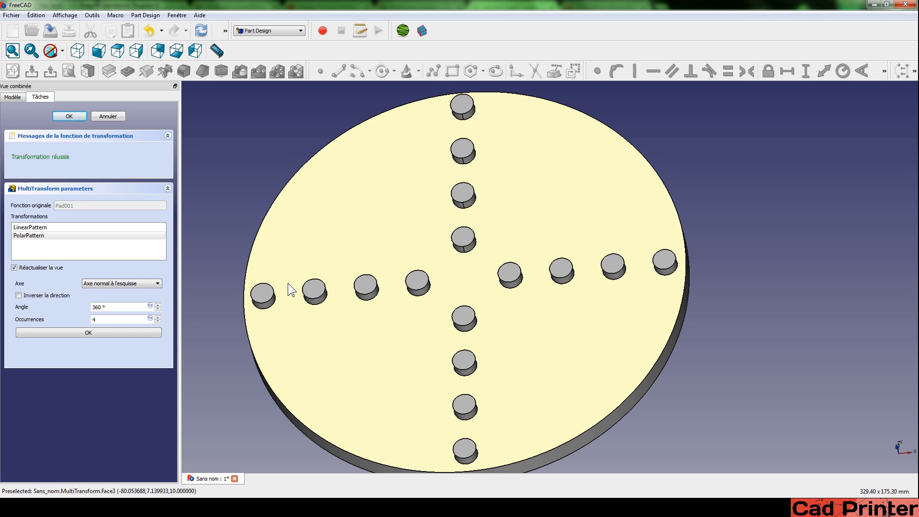
click(263, 296)
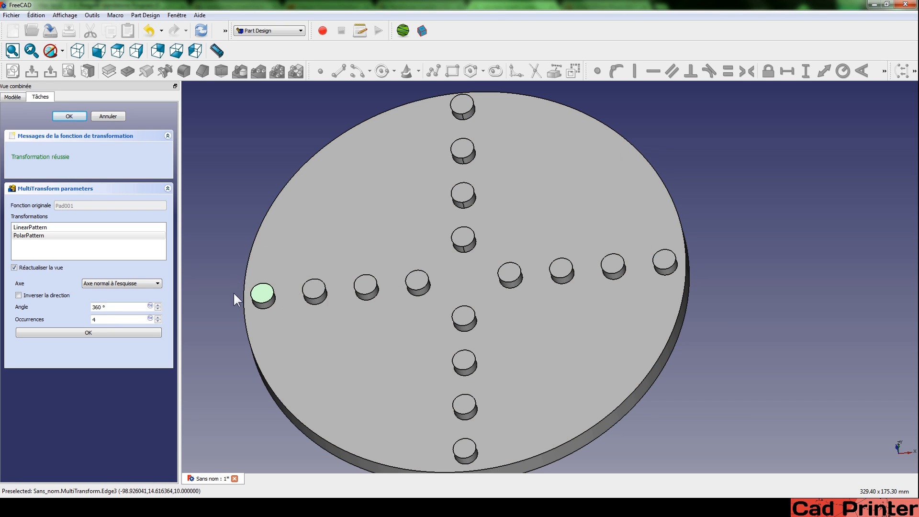
click(222, 304)
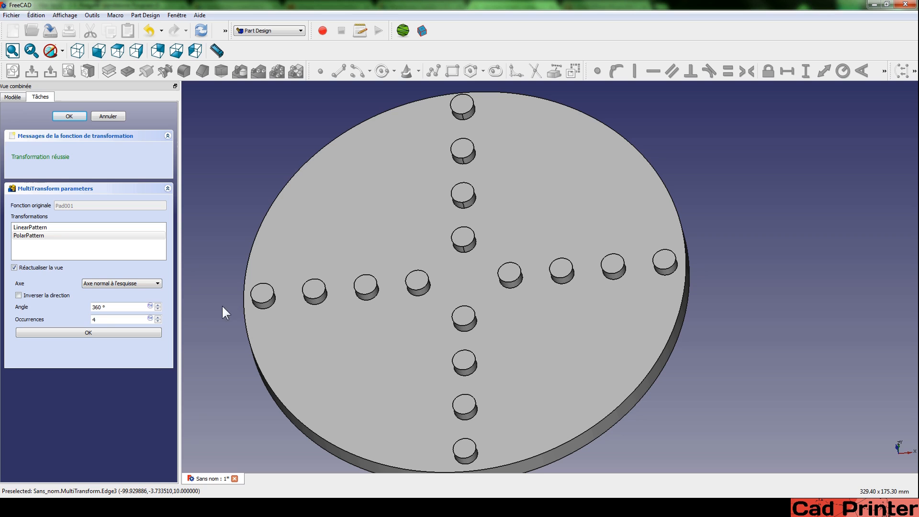
click(87, 333)
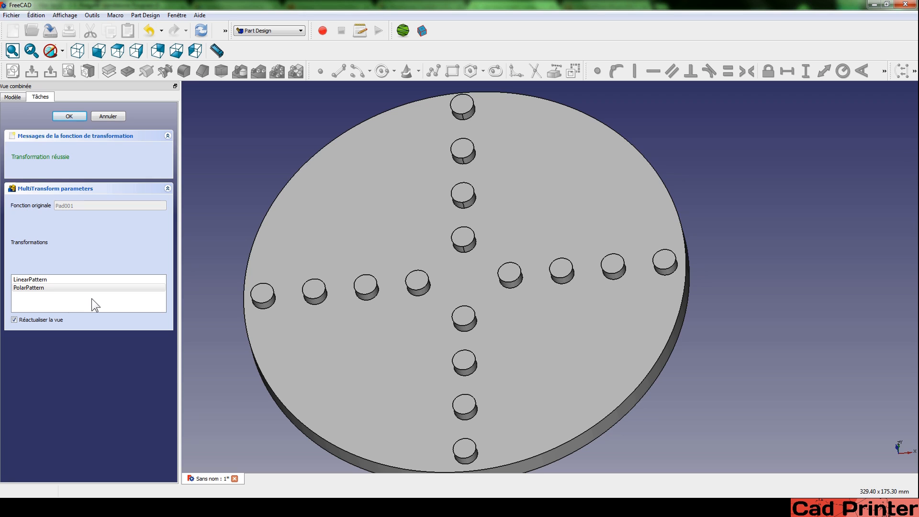
Move the polar pattern ahead of the linear pattern in the MultiTransform's transformation order
click(35, 288)
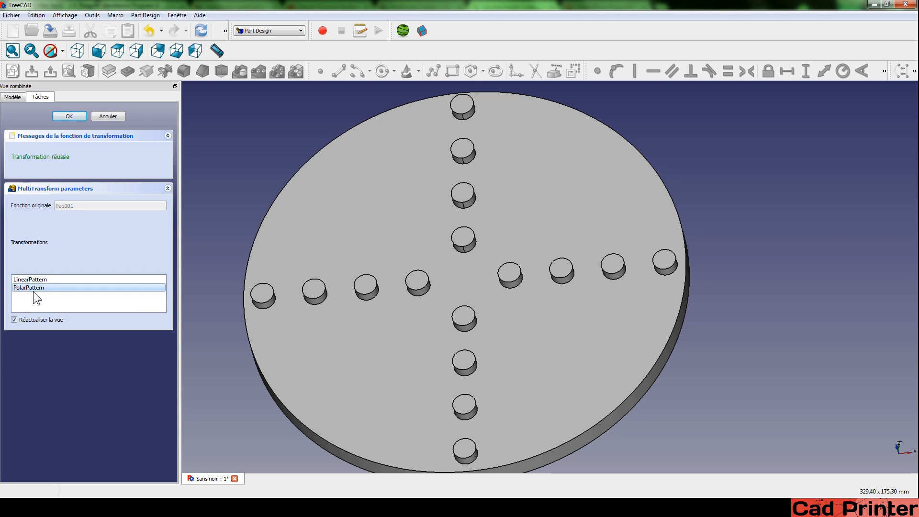
right_click(24, 285)
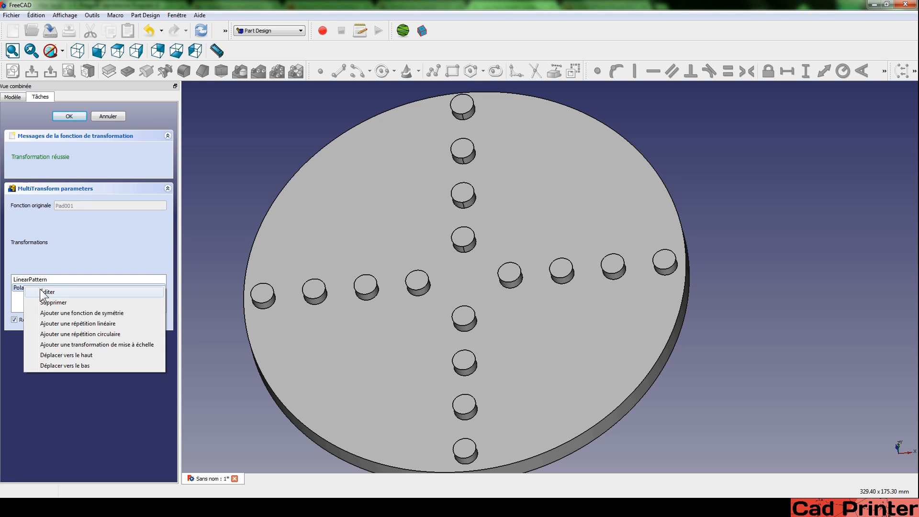
click(47, 356)
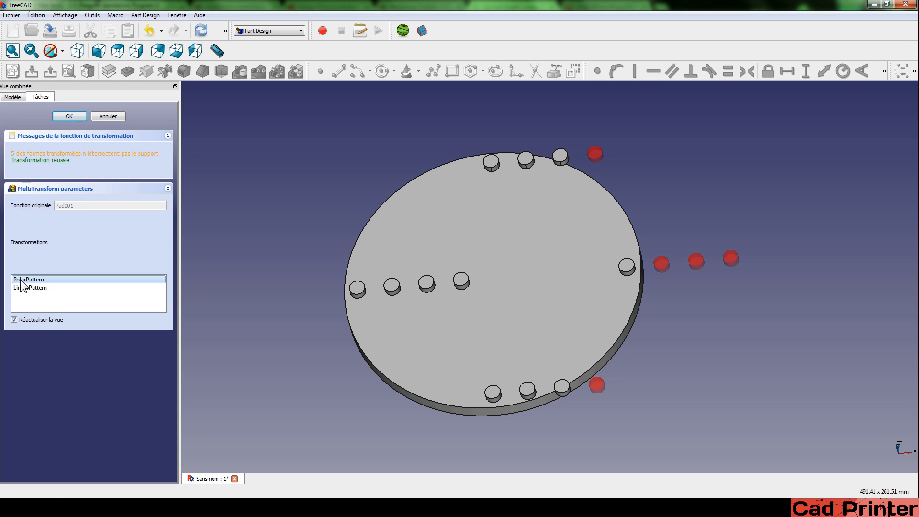
Examine how the polar copies around the disc each start a linear row when the polar pattern comes first
click(355, 289)
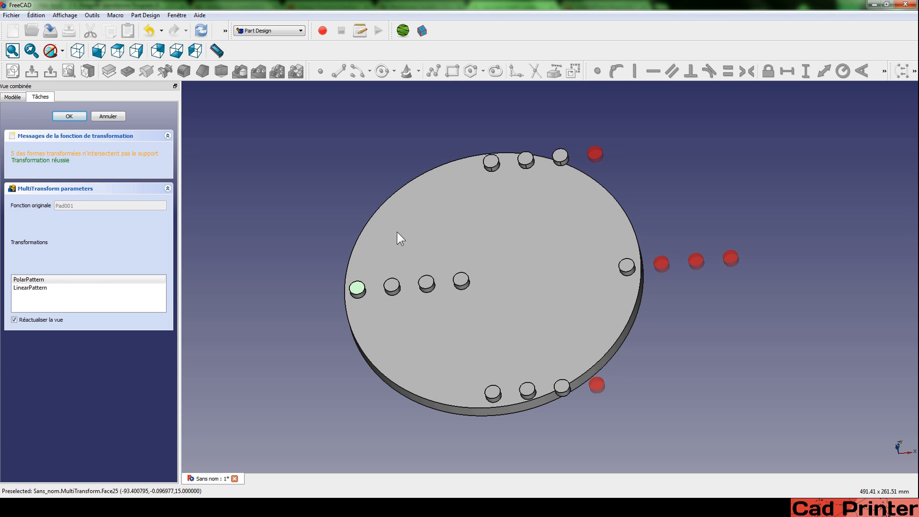
click(490, 163)
click(628, 265)
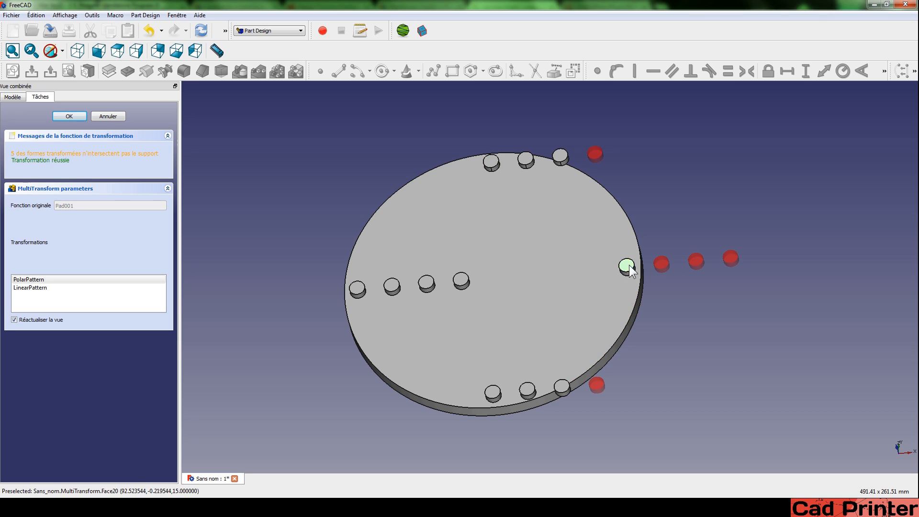
click(493, 391)
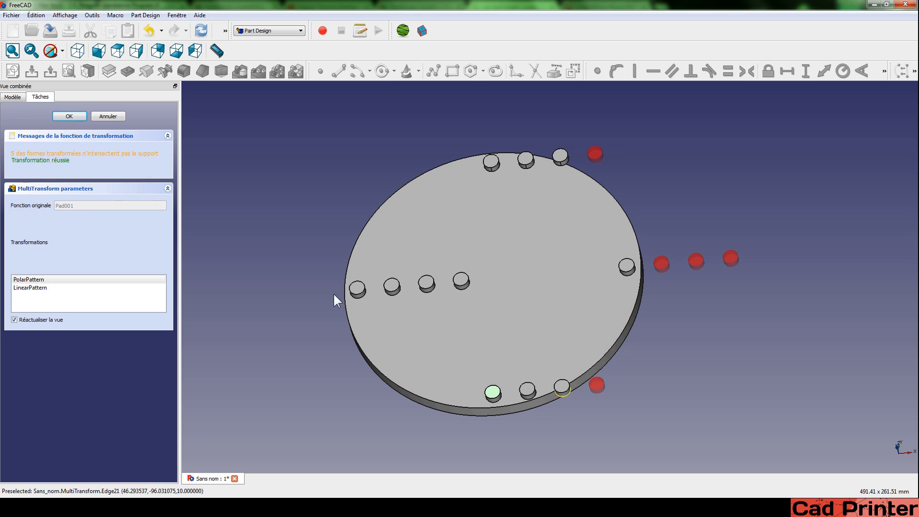
click(355, 290)
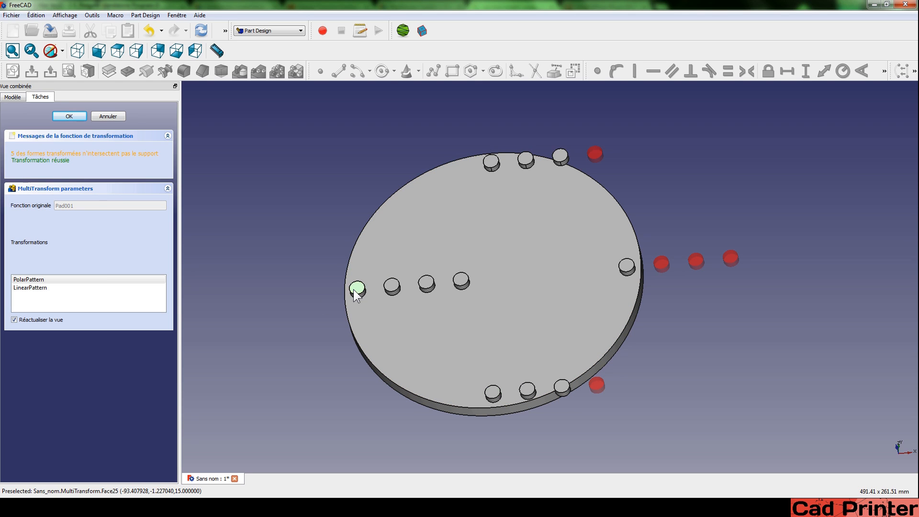
click(392, 286)
click(461, 280)
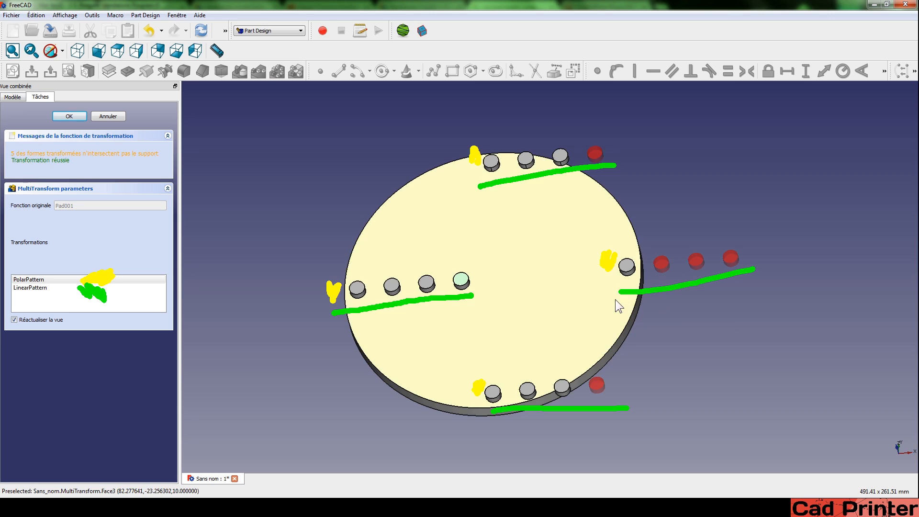
middle_drag(458, 342, 400, 339)
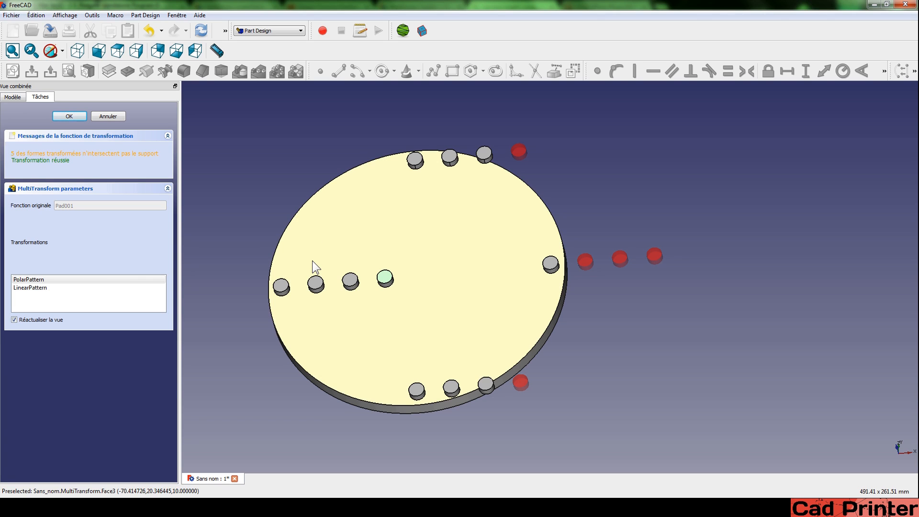
Close the MultiTransform parameters and delete the MultiTransform feature from the model
key(Return)
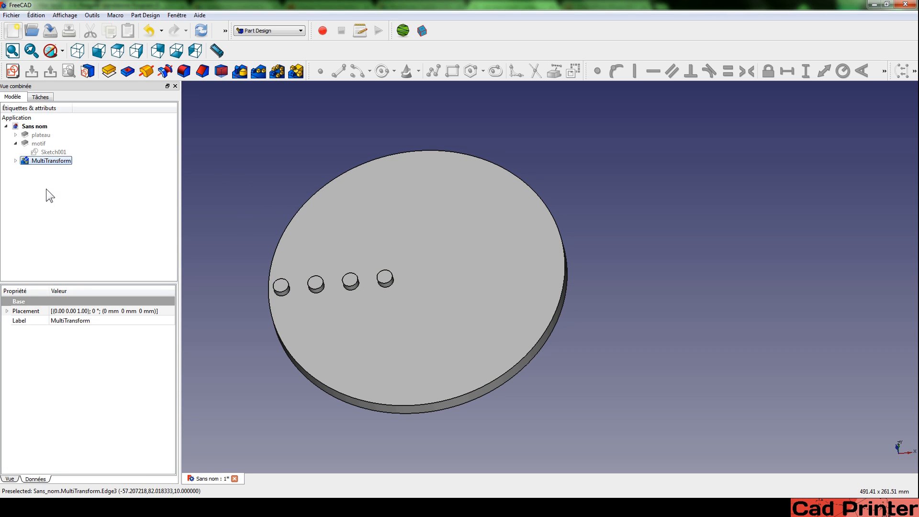
key(Delete)
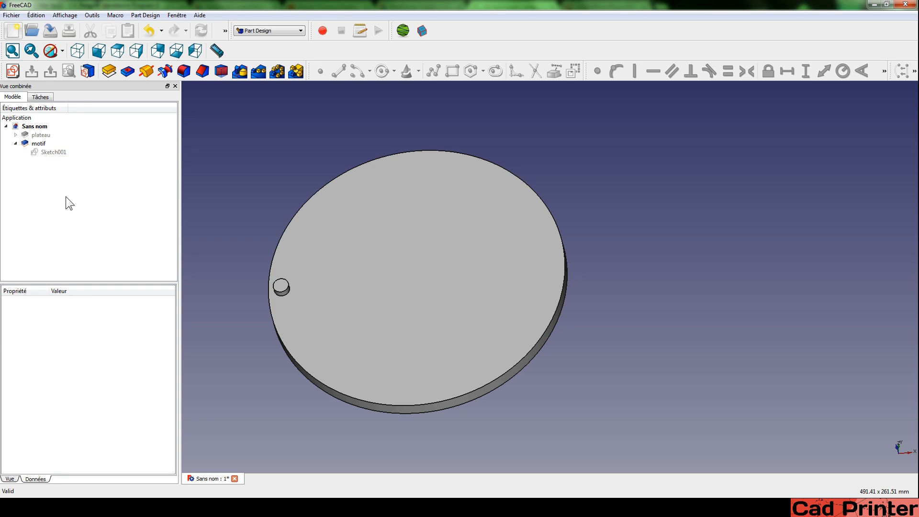
Start a MultiTransform of the motif pad with only a scaling transformation and inspect its preview on the disc
click(38, 143)
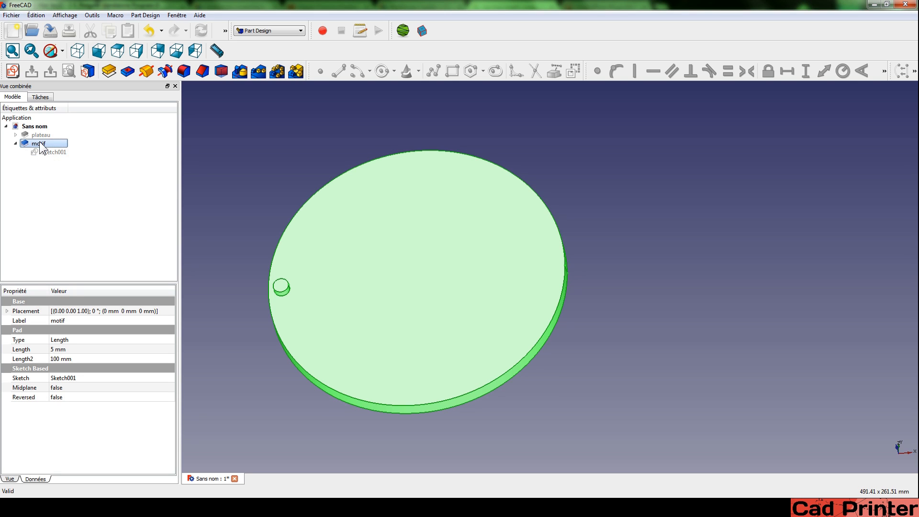
click(296, 71)
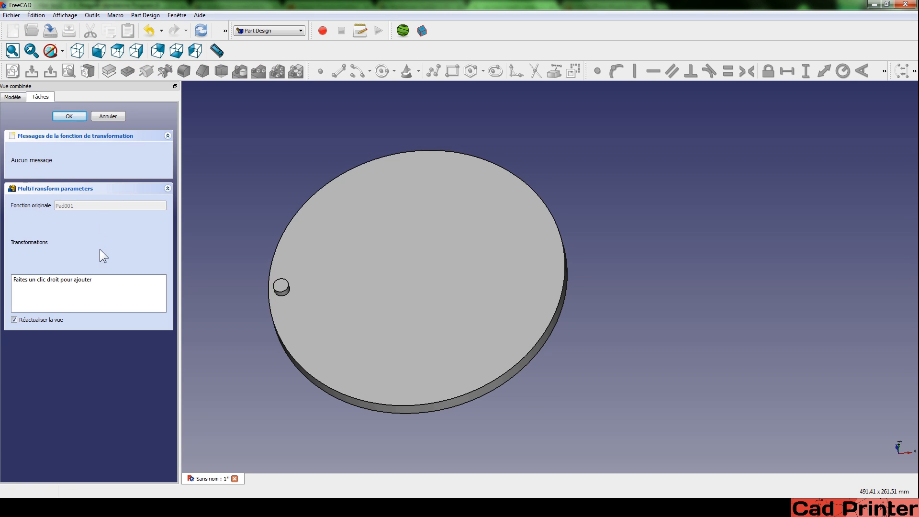
right_click(67, 291)
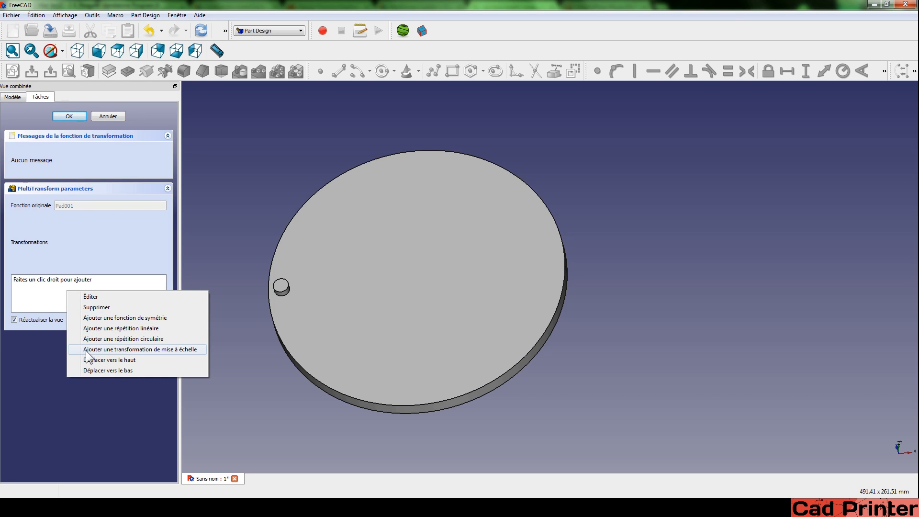
click(145, 350)
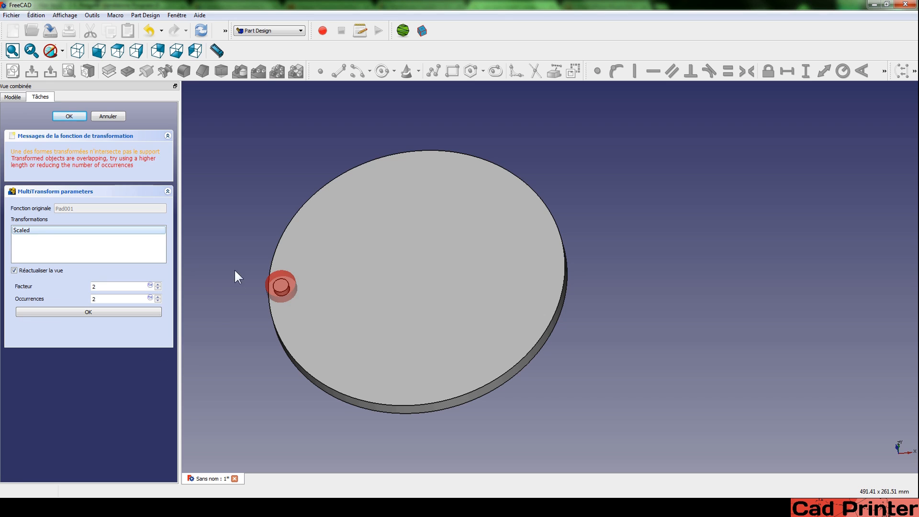
middle_drag(238, 277, 351, 227)
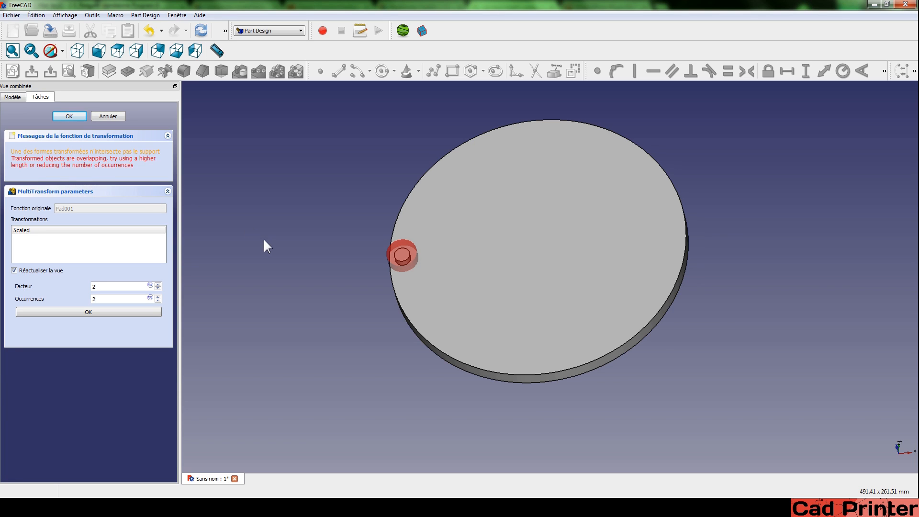
scroll(265, 244, up, 3)
middle_drag(265, 244, 332, 206)
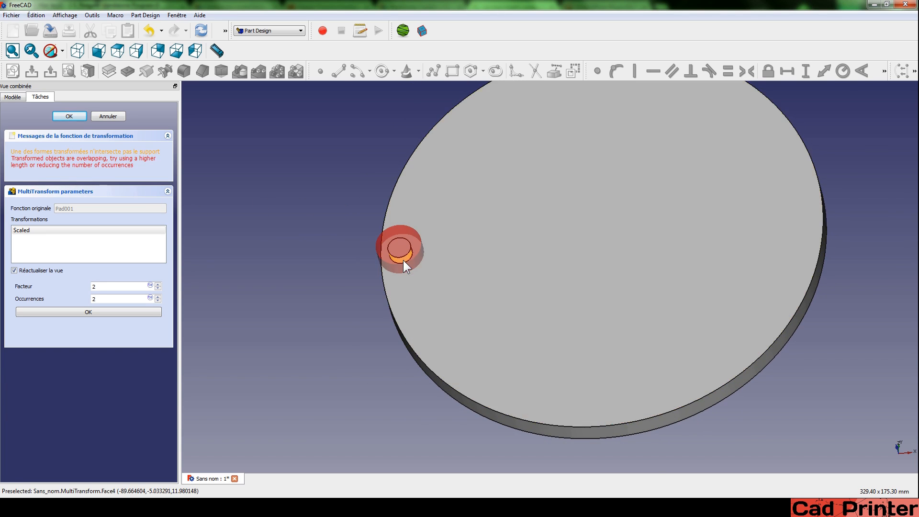
scroll(403, 260, up, 2)
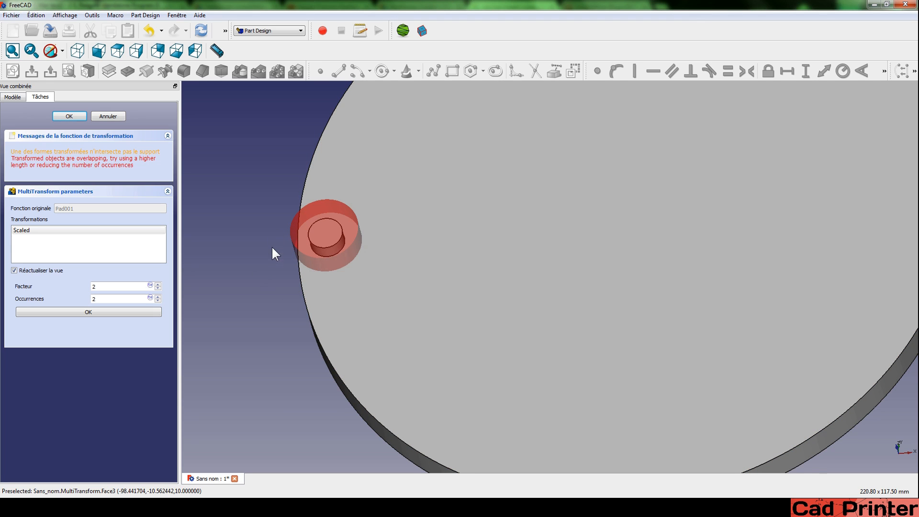
middle_drag(277, 250, 293, 254)
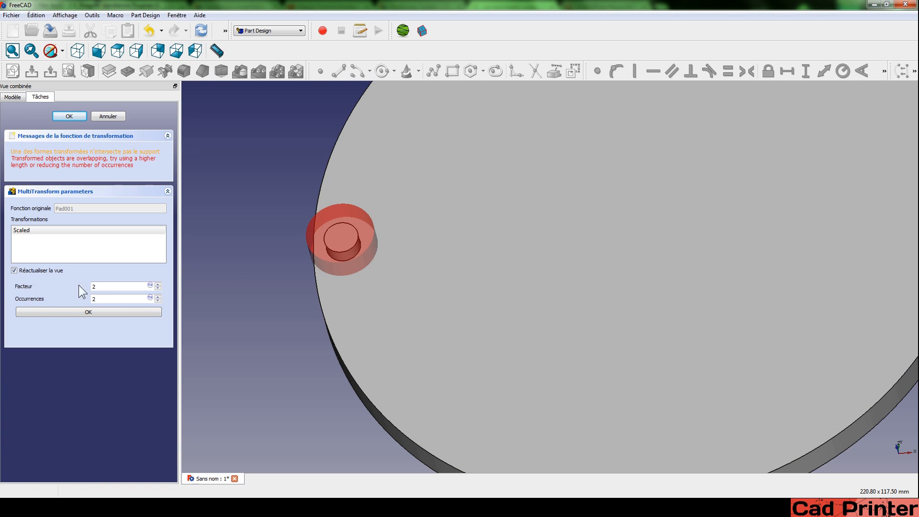
Raise the factor of the scaling transformation to 5
click(158, 283)
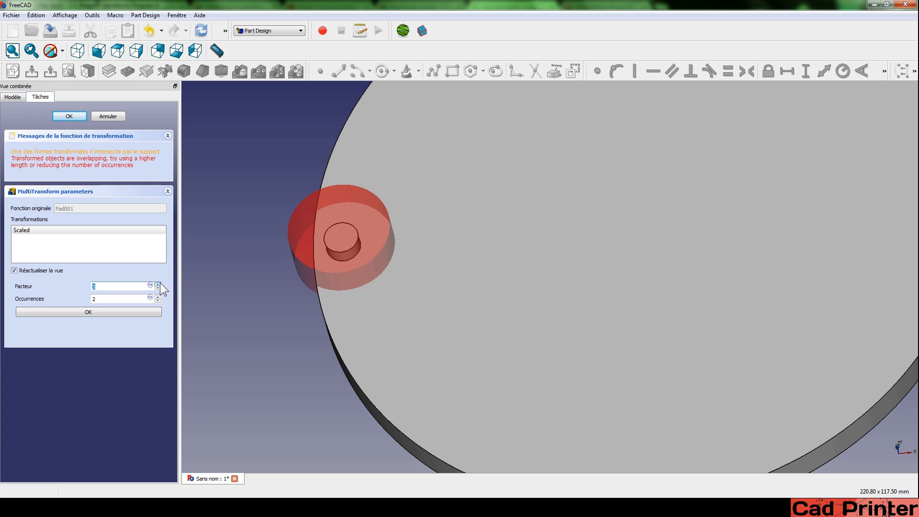
click(158, 284)
click(157, 284)
scroll(294, 225, down, 5)
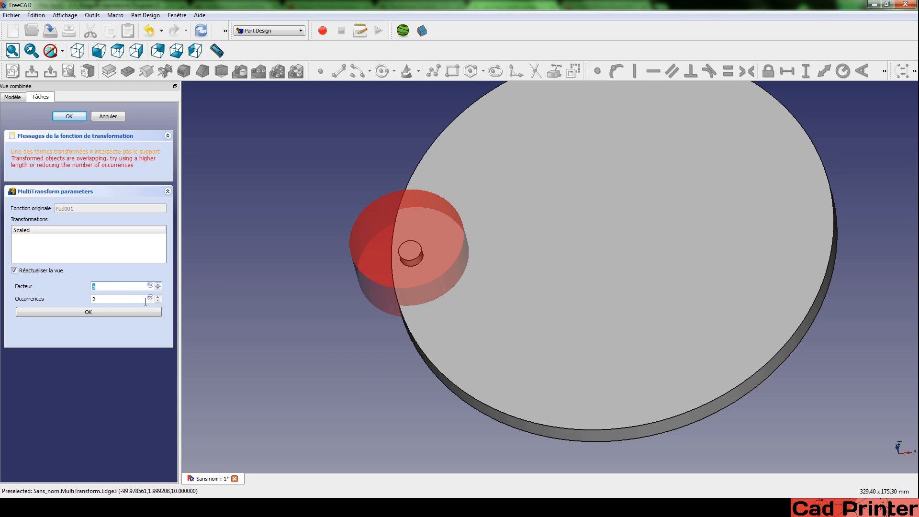
Cancel the scaling-only MultiTransform and delete its leftover feature from the model
click(99, 116)
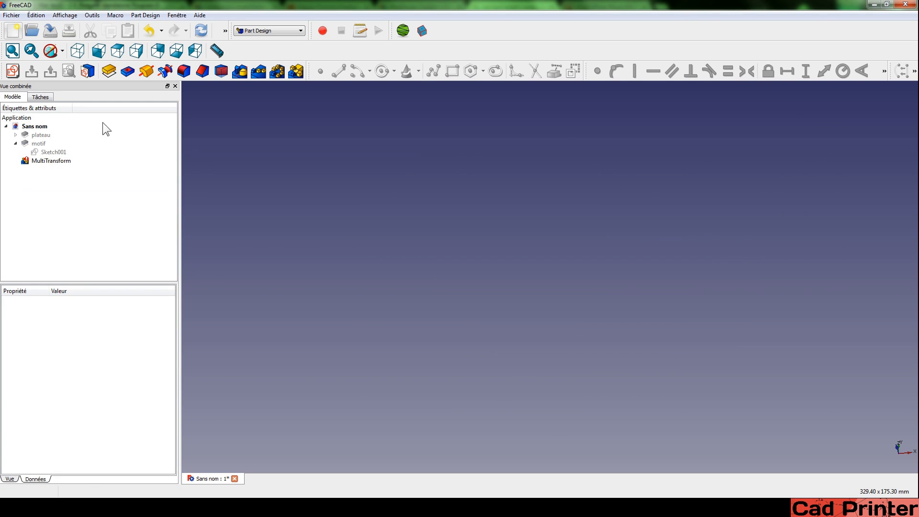
click(58, 161)
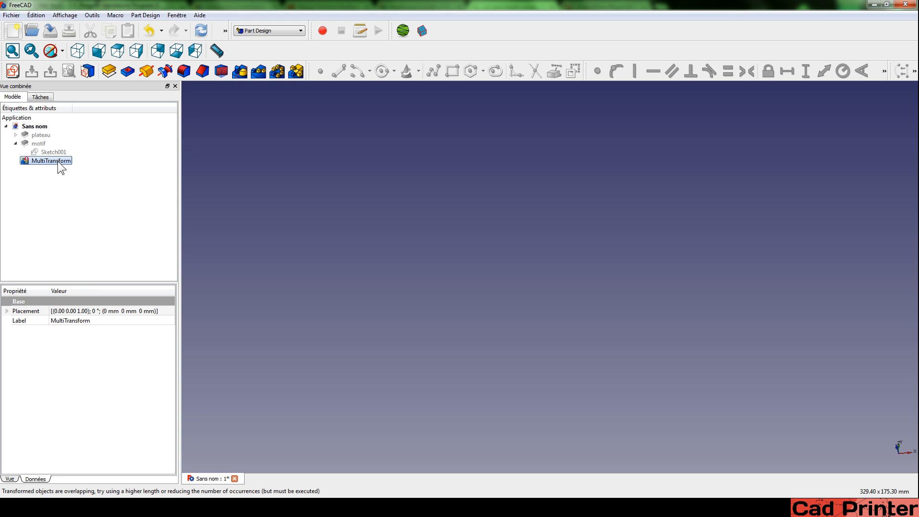
key(Delete)
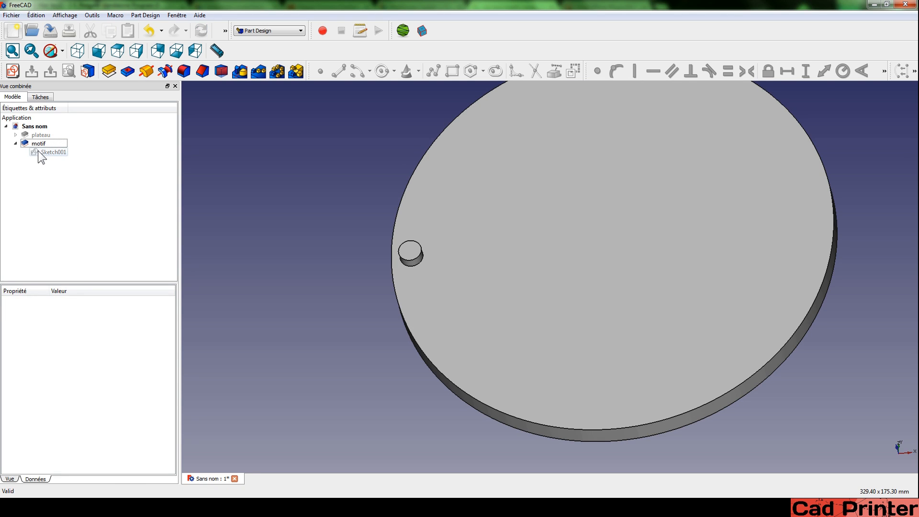
Start a new MultiTransform of the motif pad with a linear pattern along the horizontal sketch axis, 70 mm long with 4 occurrences
click(30, 144)
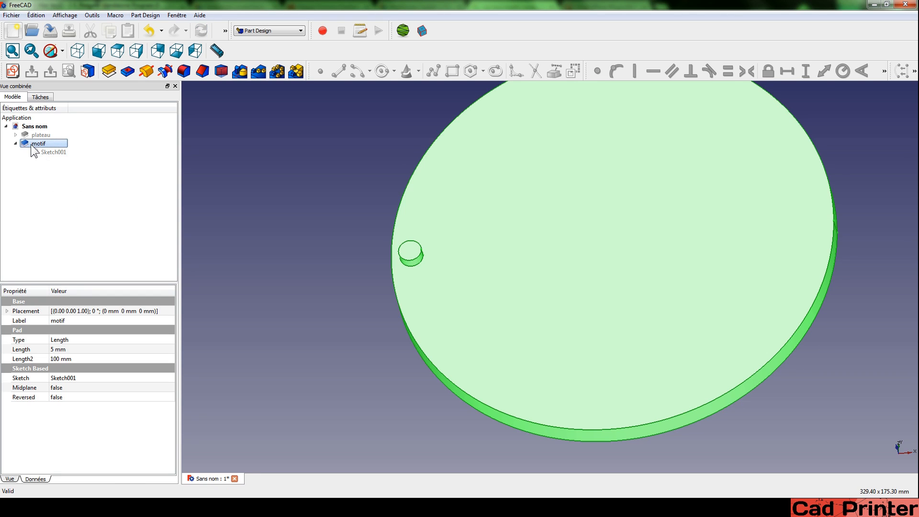
click(295, 71)
right_click(29, 289)
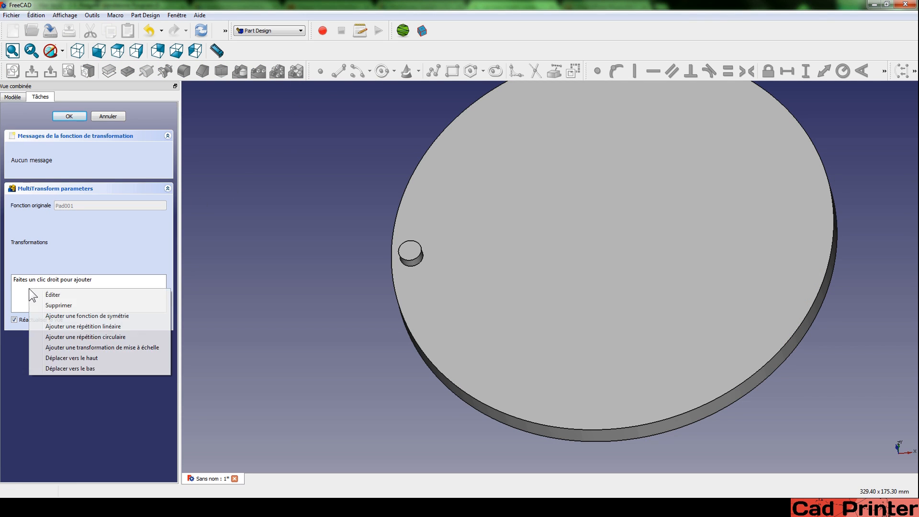
click(61, 326)
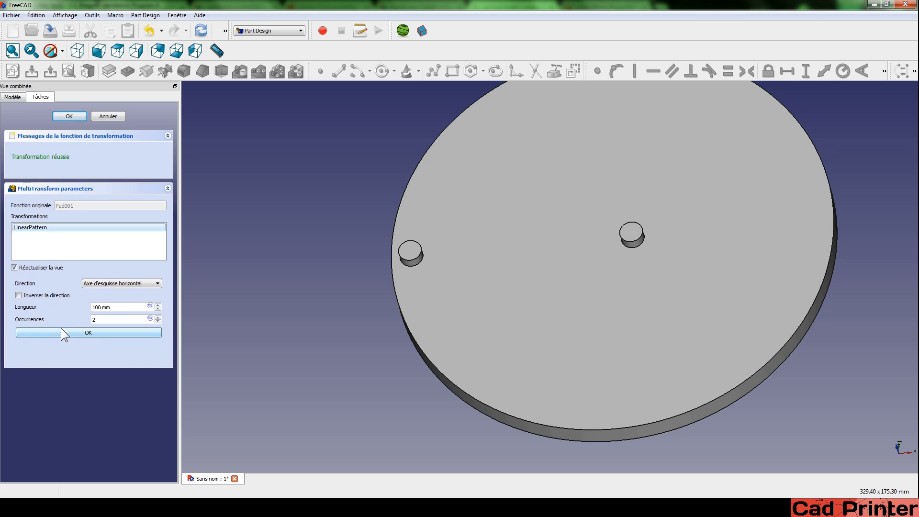
click(158, 316)
click(158, 316)
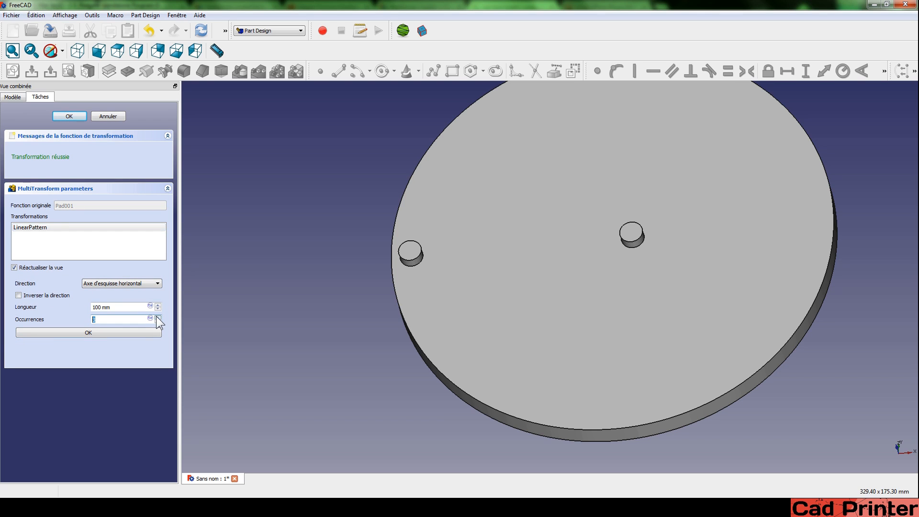
triple_click(128, 309)
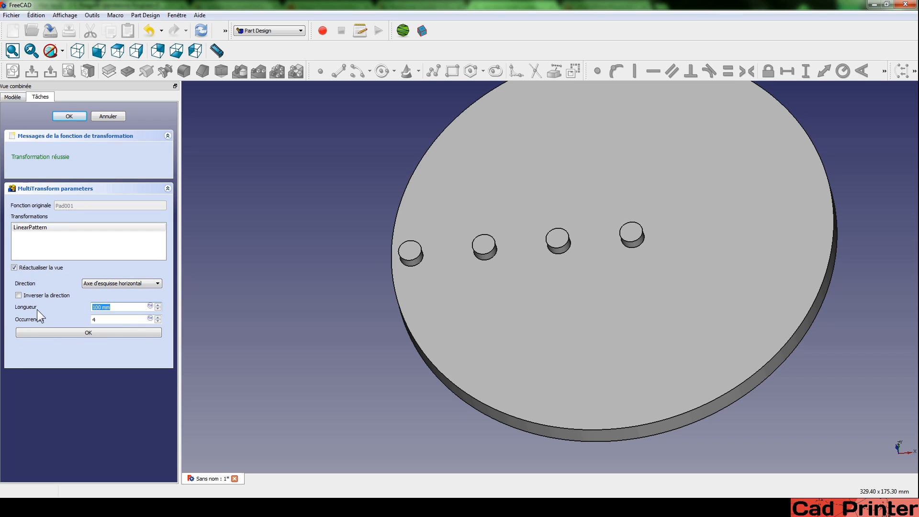
text(70)
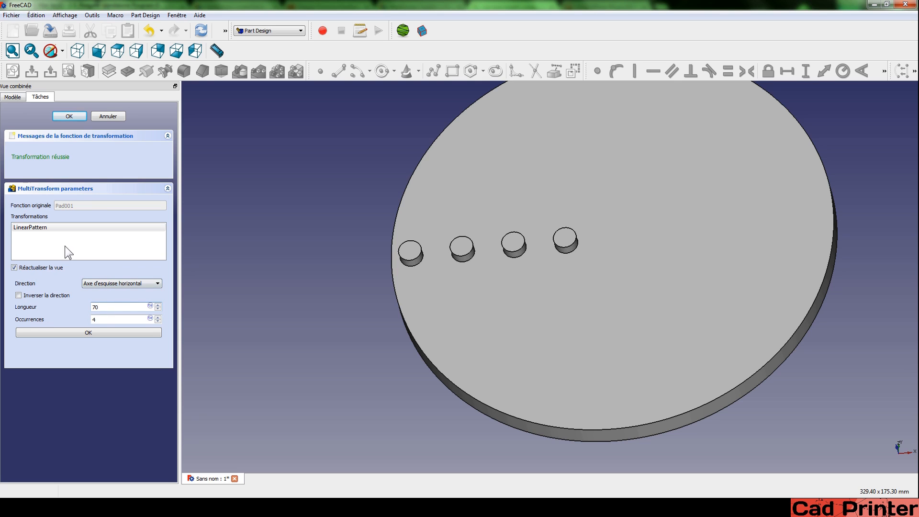
click(66, 332)
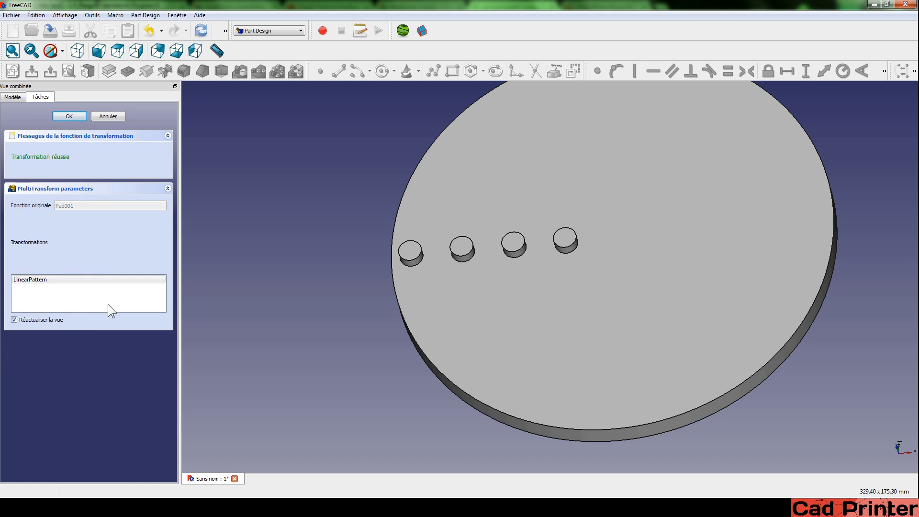
Add a scaling transformation after the linear pattern, try factor 3, and settle on factor 2 with 4 occurrences
right_click(36, 304)
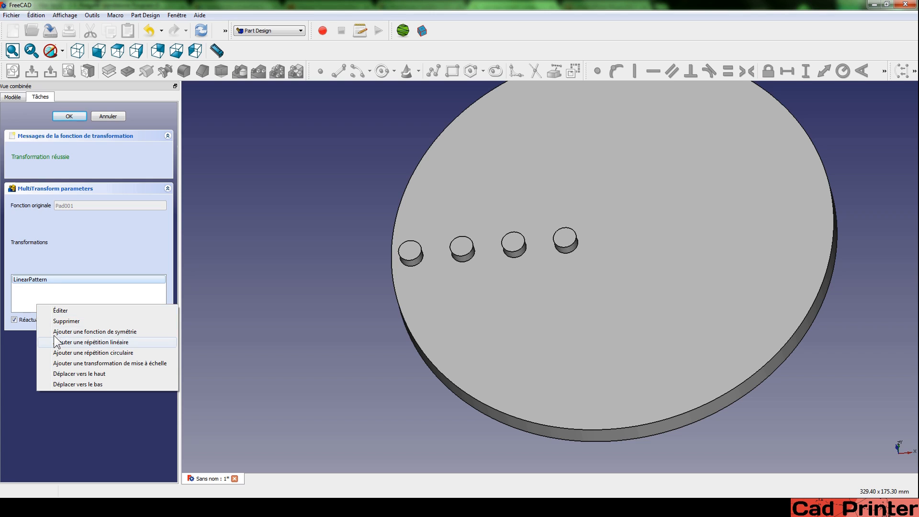
click(67, 363)
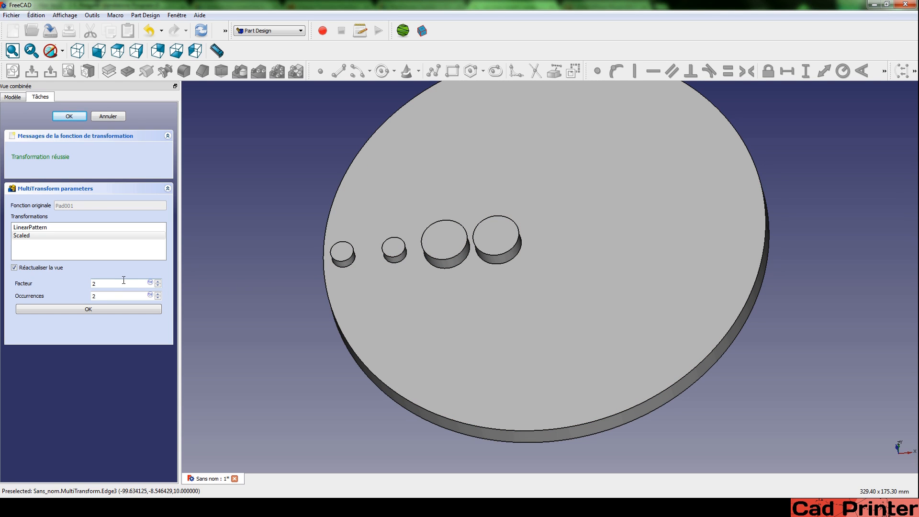
click(157, 282)
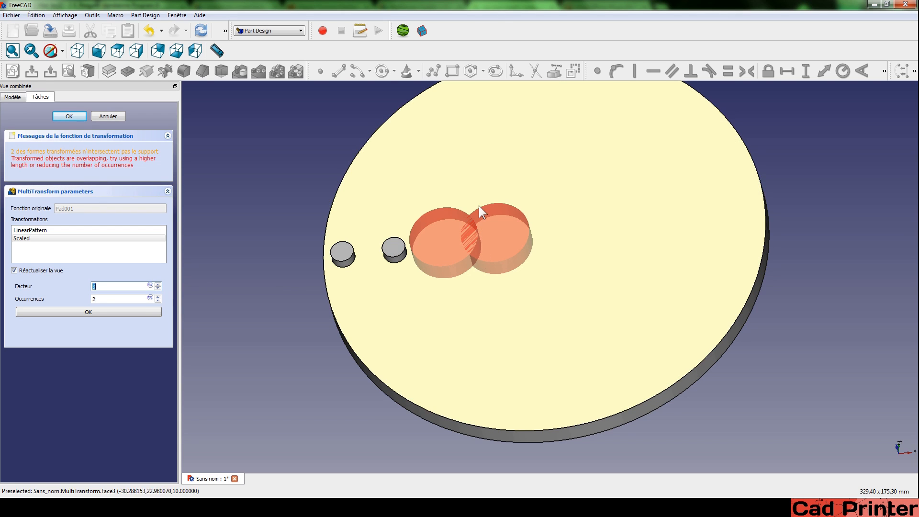
click(158, 288)
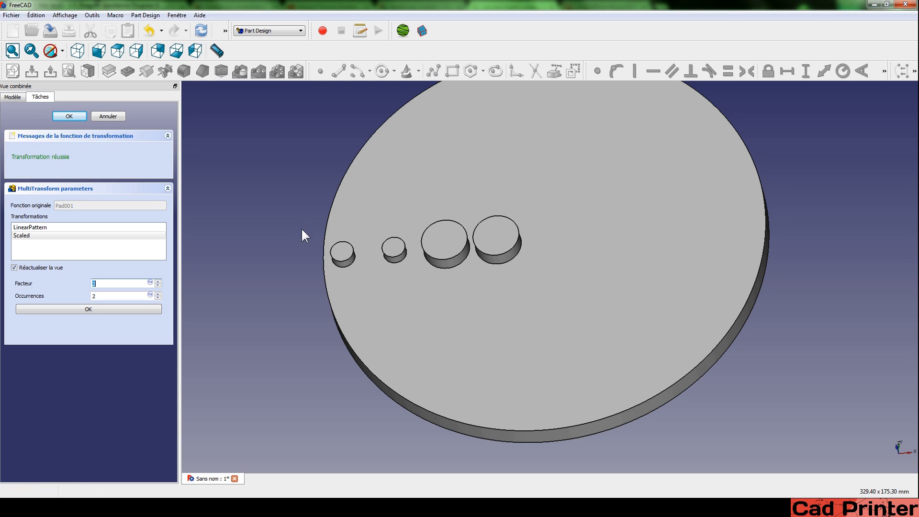
click(157, 294)
click(158, 294)
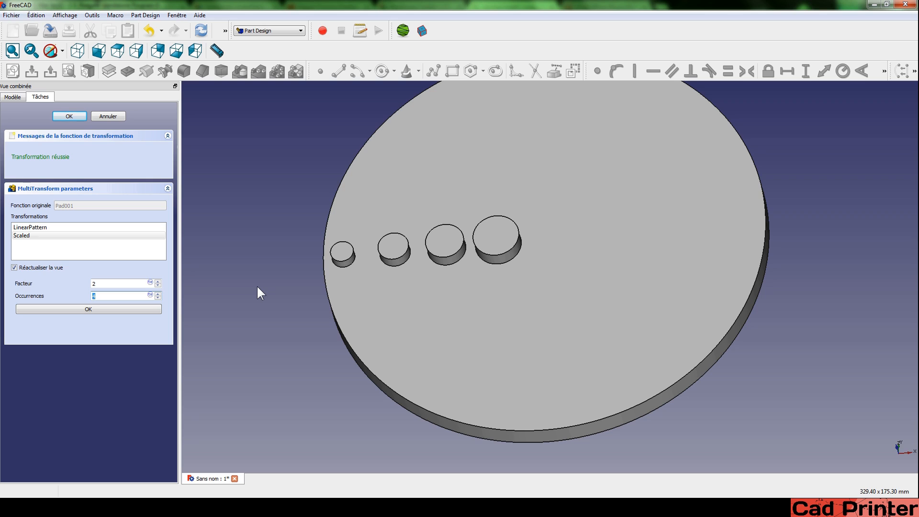
Try 3 occurrences for the scaling transformation and select the top face of the third cylinder in the row
click(157, 298)
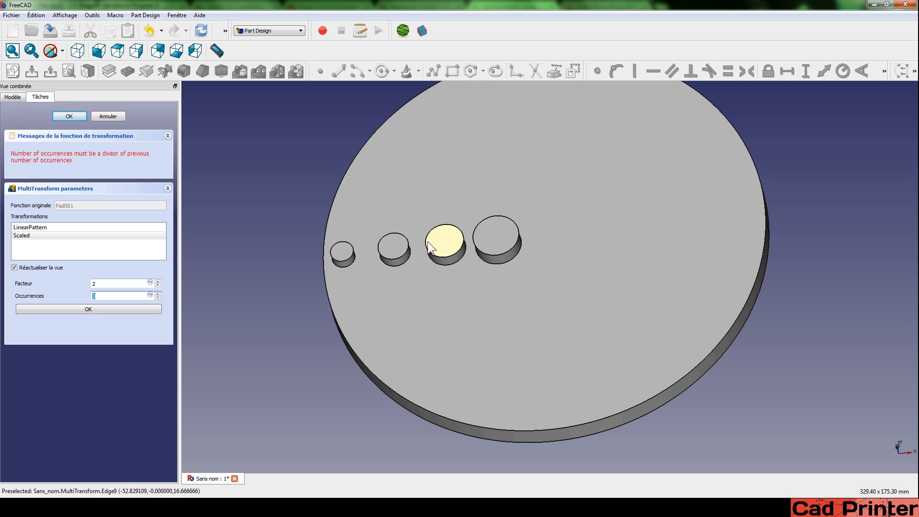
click(436, 240)
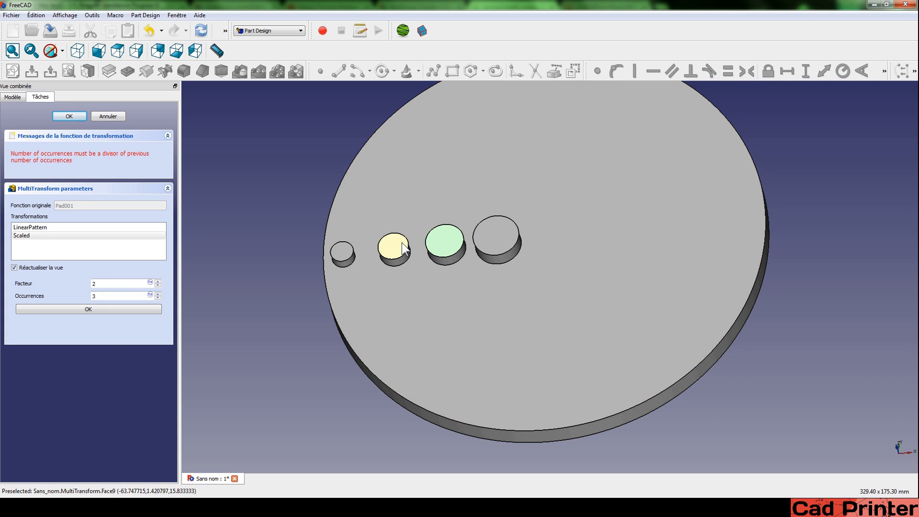
Try other occurrence counts for the scaling transformation, ending with 8 at factor 2
click(399, 243)
click(433, 243)
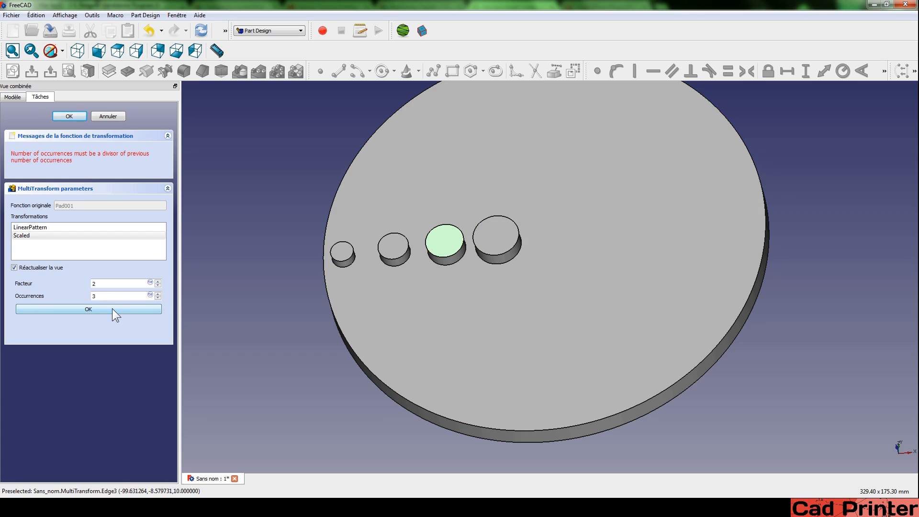
click(158, 298)
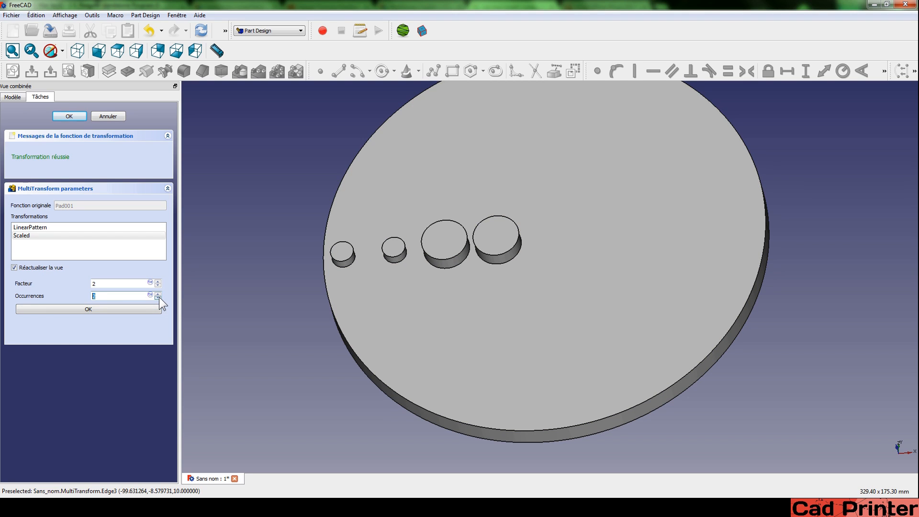
click(159, 297)
click(158, 294)
click(158, 294)
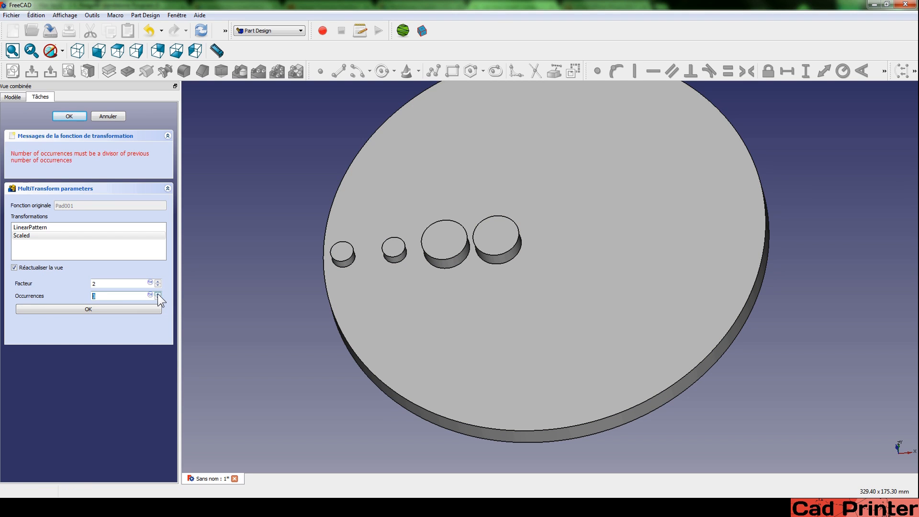
click(157, 293)
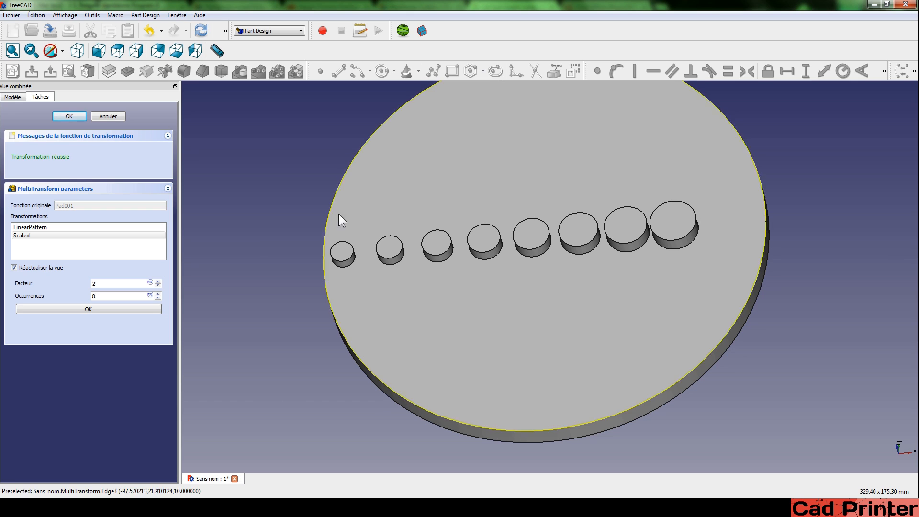
middle_drag(339, 215, 298, 250)
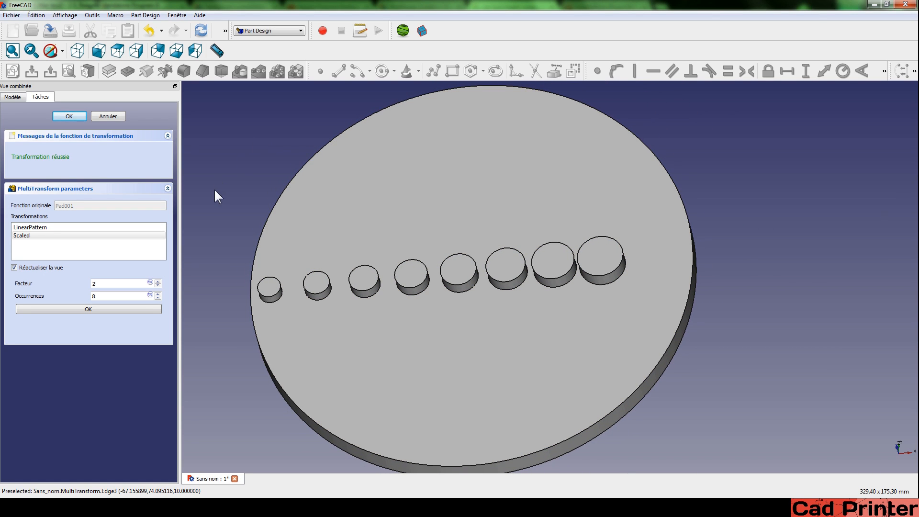
Delete the scaling transformation and set the linear pattern to 70 mm length with 4 occurrences
right_click(42, 235)
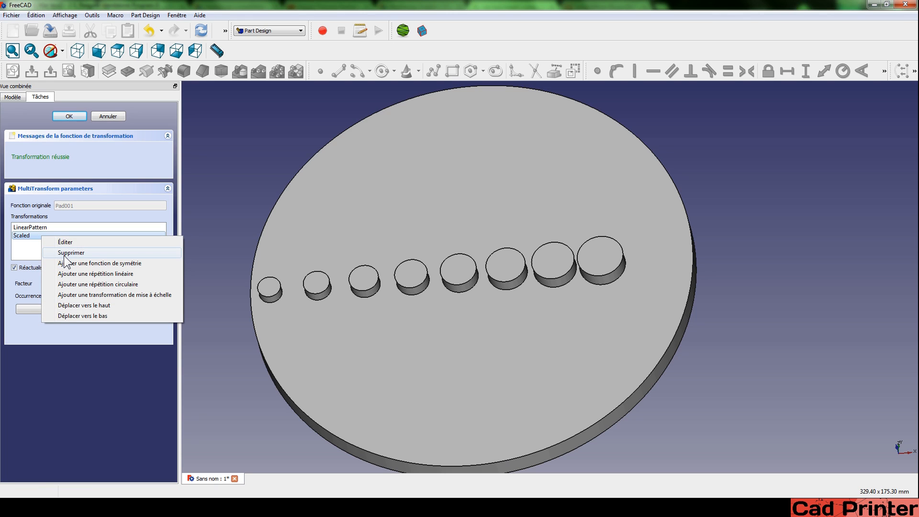
click(63, 253)
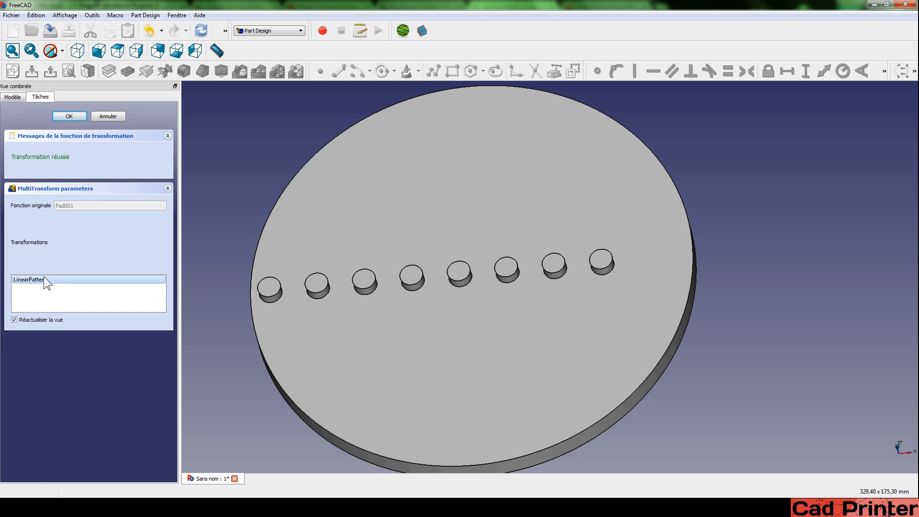
right_click(44, 276)
click(72, 282)
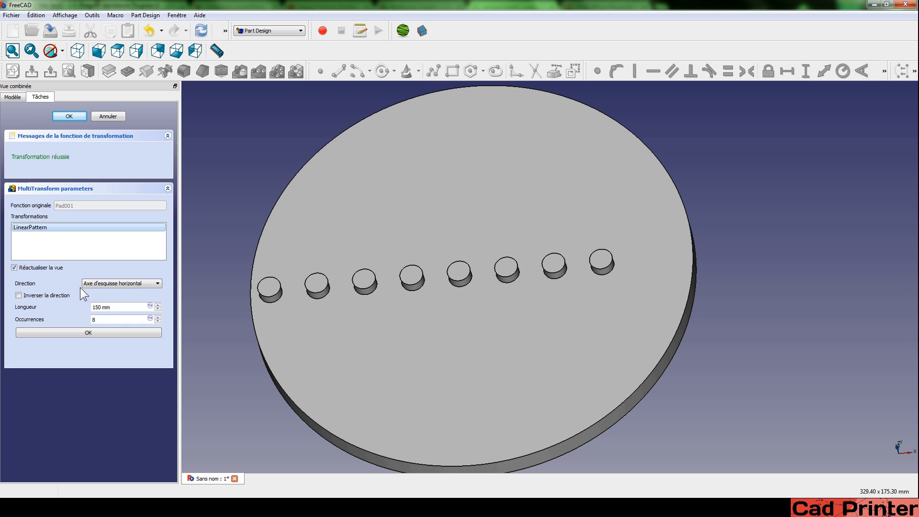
click(156, 321)
click(157, 321)
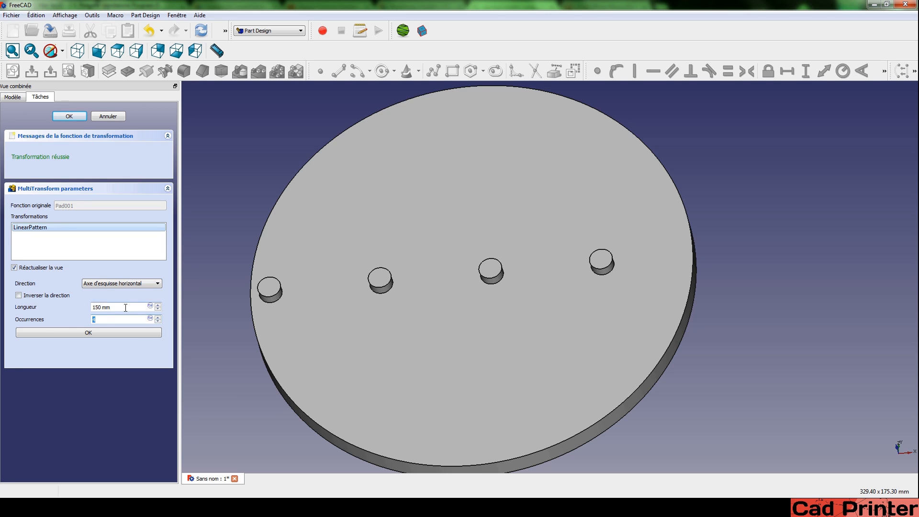
key(shift+Tab)
text(70)
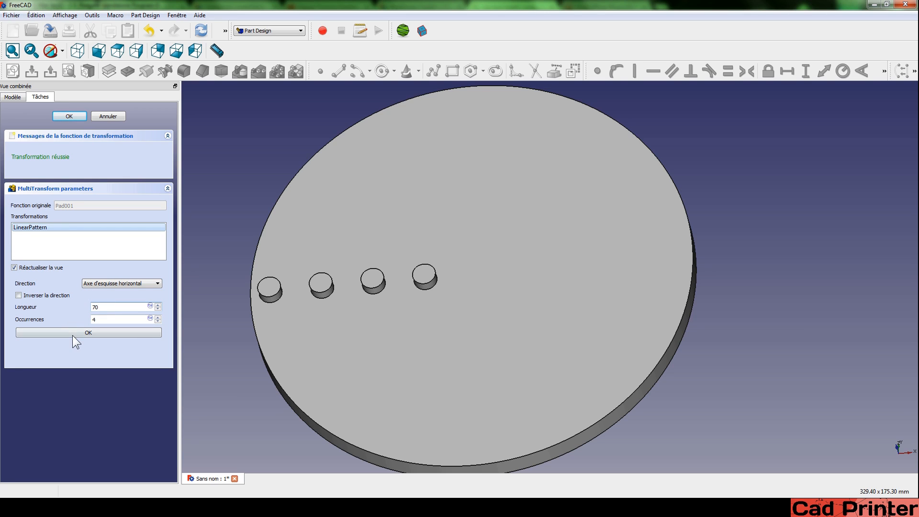
click(75, 334)
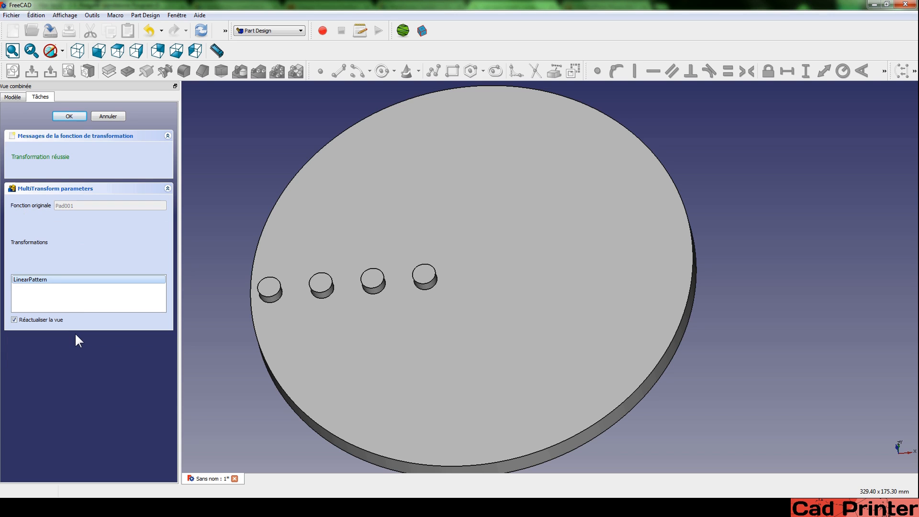
Add a polar pattern after the linear pattern, with 5 occurrences over 360° about the sketch's normal axis
right_click(55, 304)
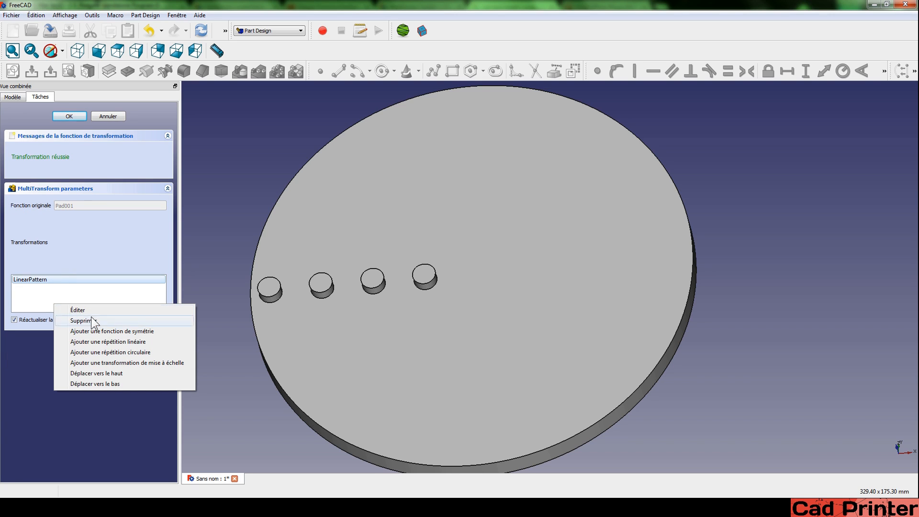
click(95, 352)
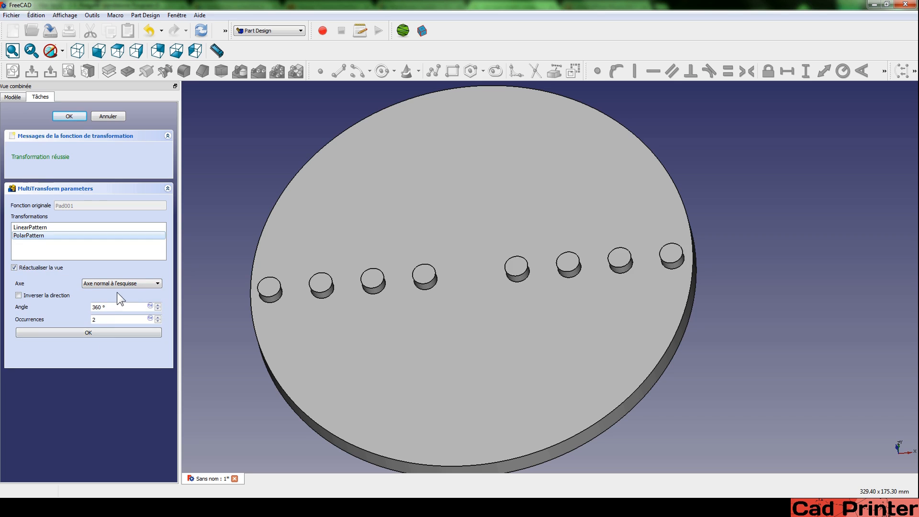
click(157, 316)
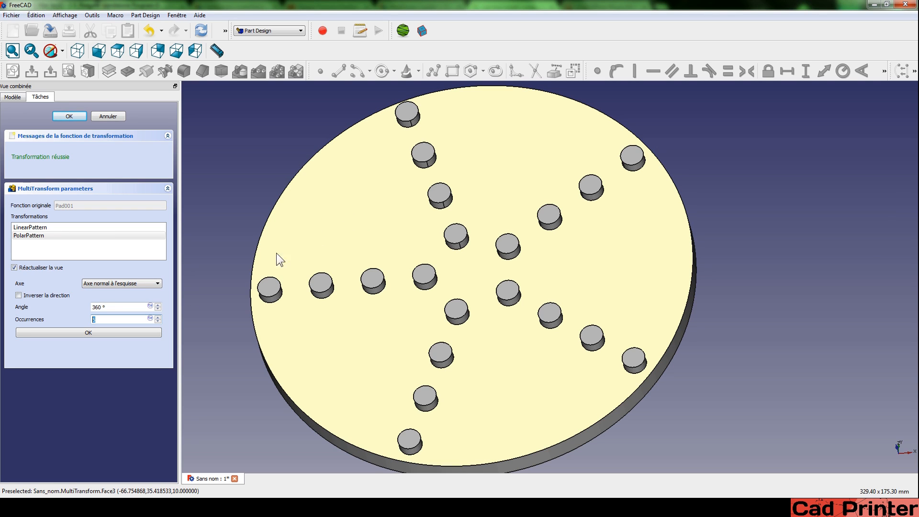
click(85, 332)
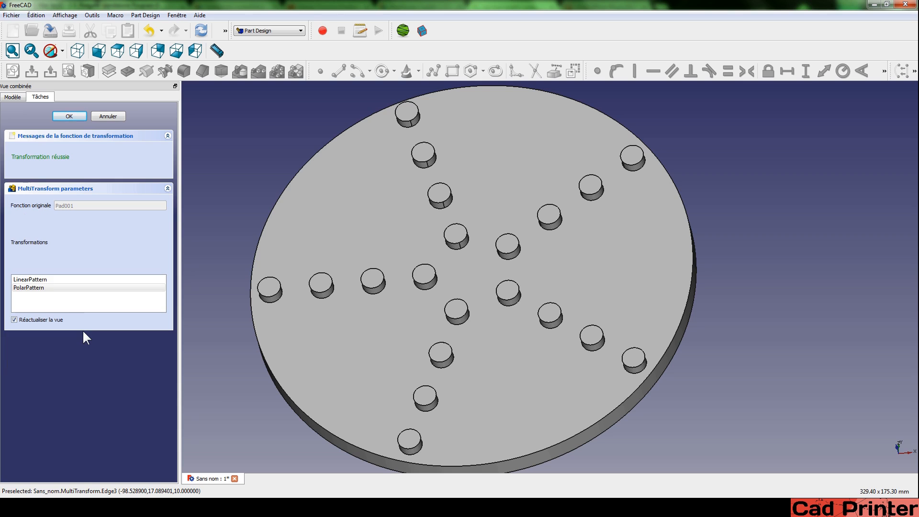
Add a scaling transformation after the polar pattern, with factor 2 and 4 occurrences
click(75, 309)
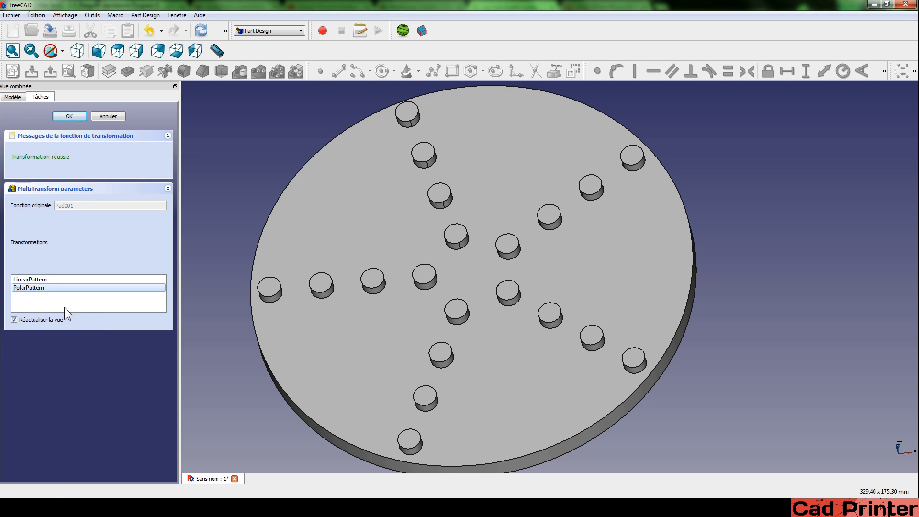
right_click(58, 304)
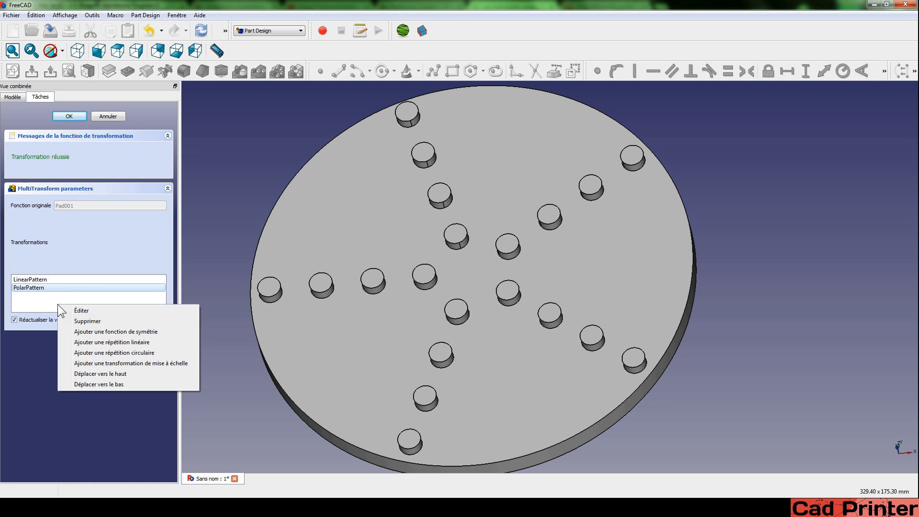
click(95, 363)
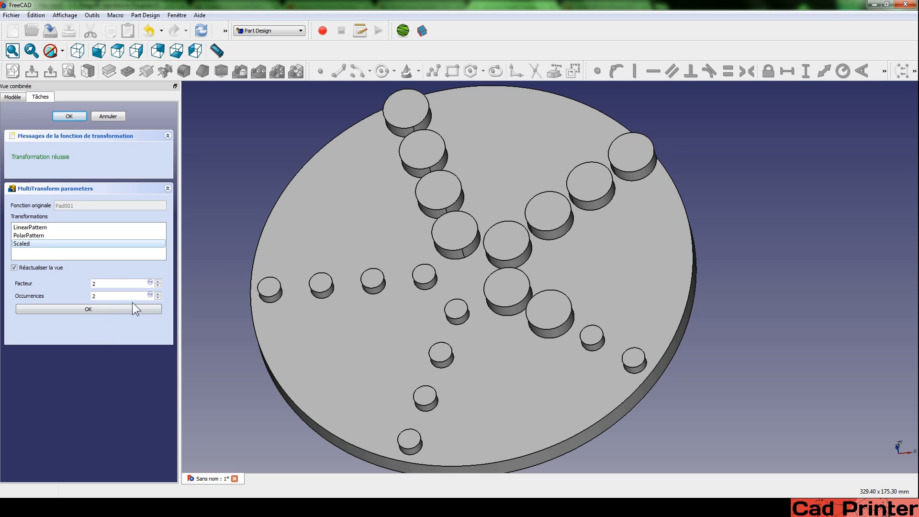
click(158, 294)
click(158, 294)
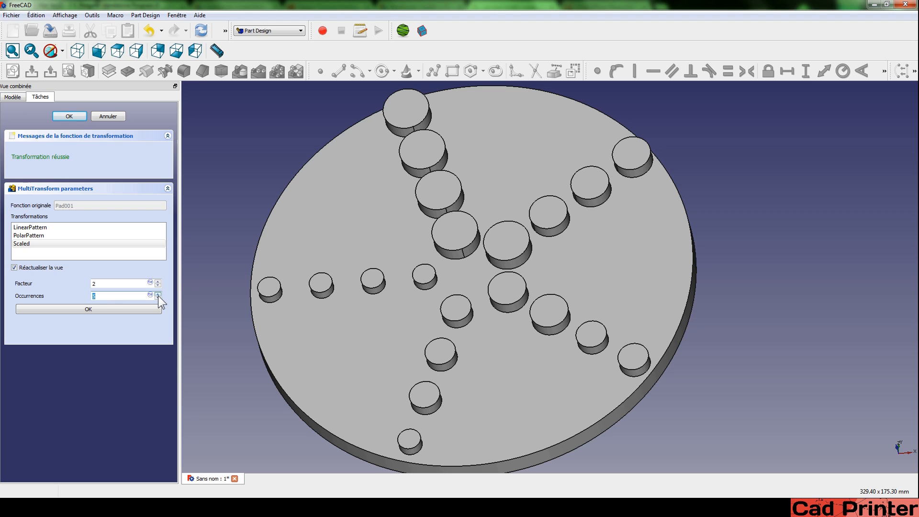
scroll(404, 235, down, 1)
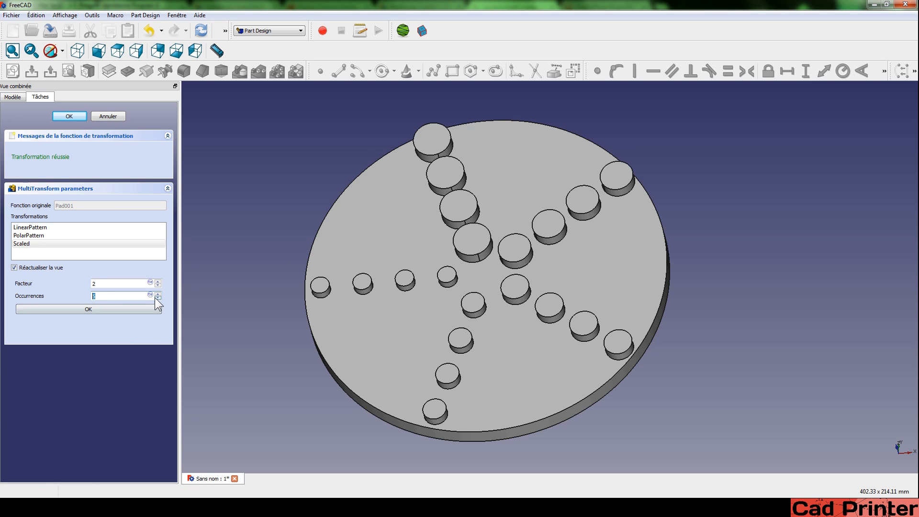
click(113, 308)
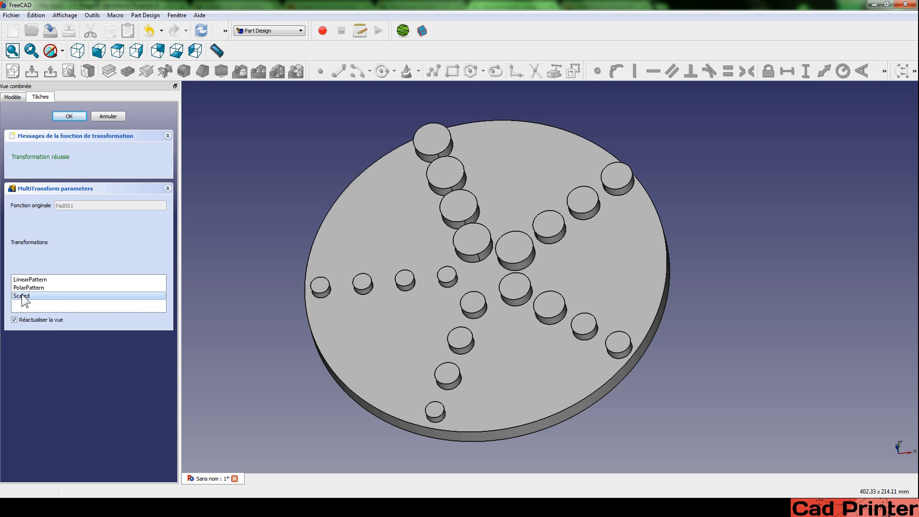
Move the scaling transformation ahead of the polar pattern and accept the MultiTransform
right_click(33, 297)
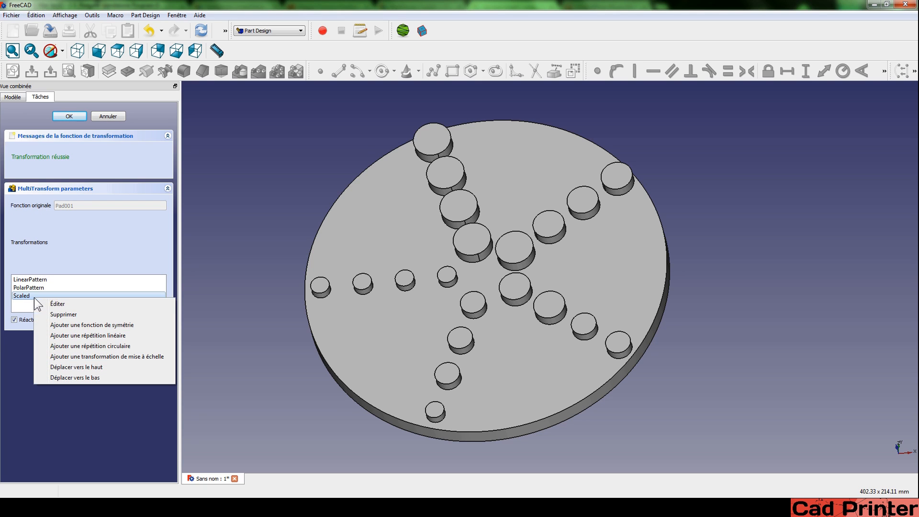
click(67, 367)
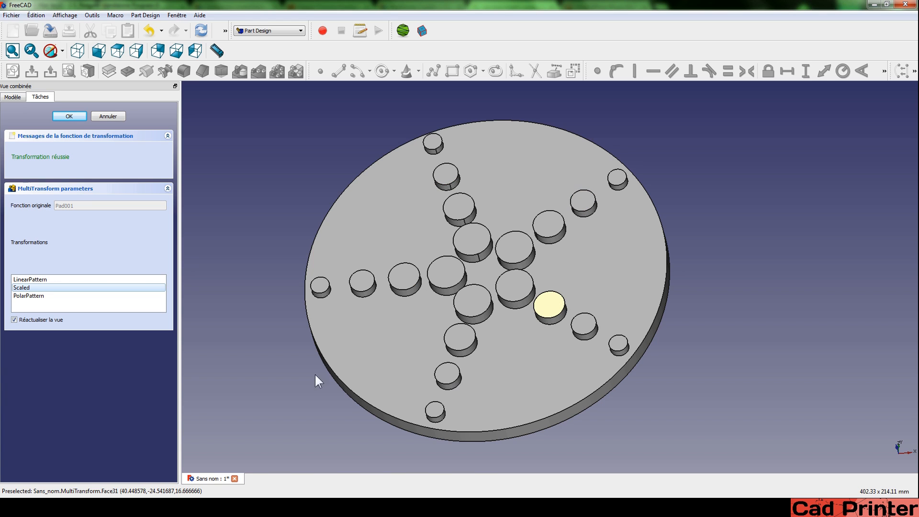
mouse_move(355, 256)
middle_down()
mouse_move(359, 271)
mouse_move(349, 251)
middle_up()
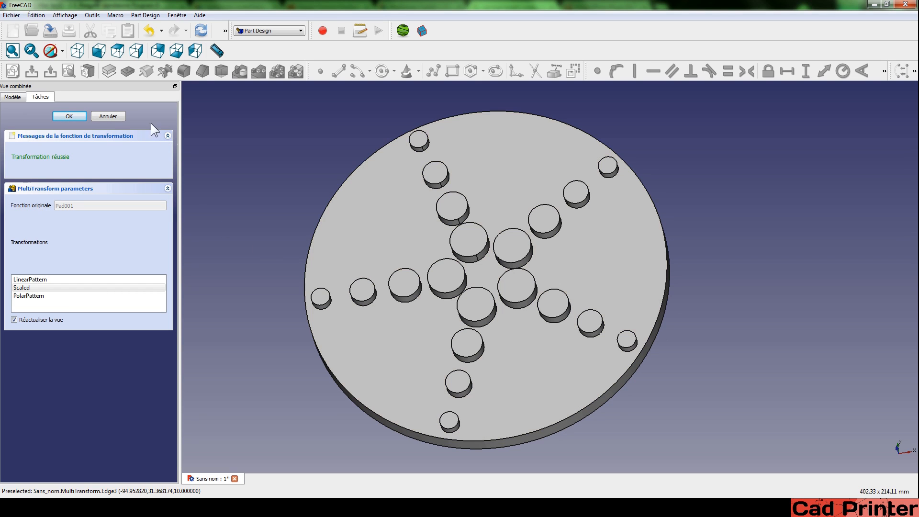
click(69, 116)
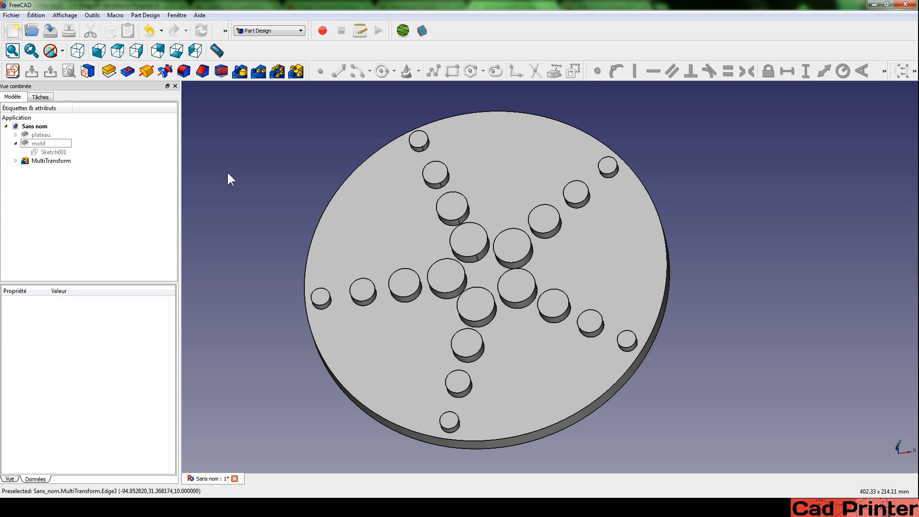
Open the motif's sketch for editing and hide the MultiTransform feature
double_click(39, 152)
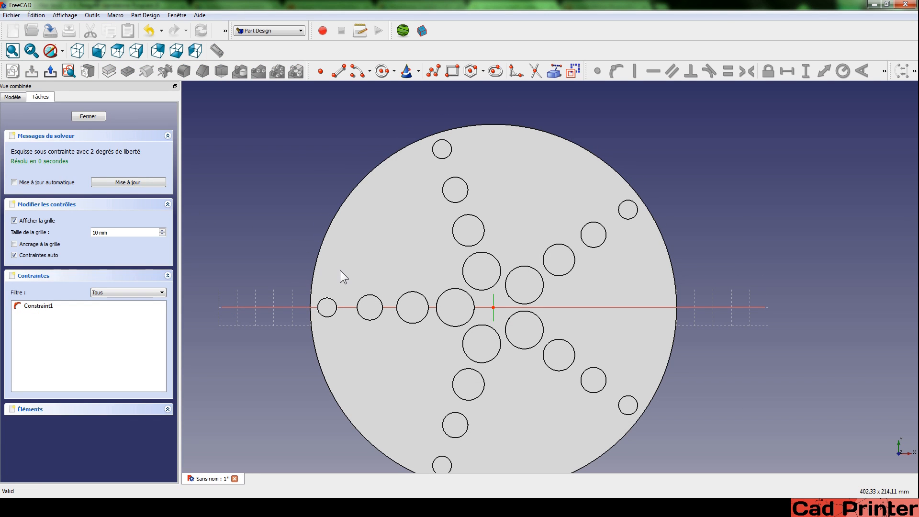
click(12, 97)
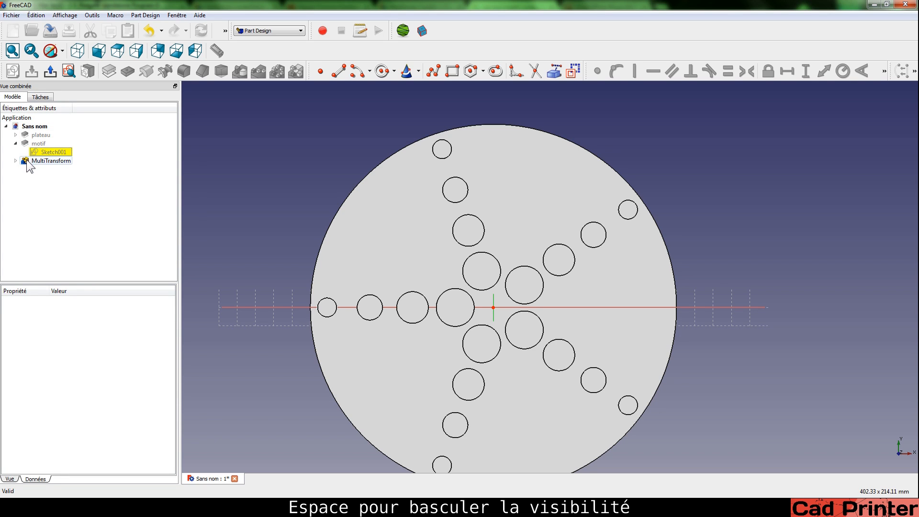
click(27, 160)
key(space)
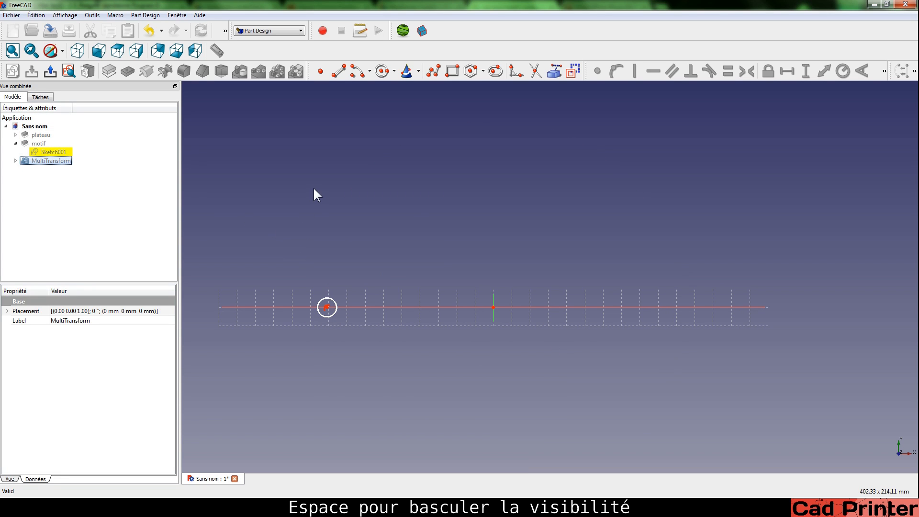
Draw an oblique line from the motif circle's centre up to about (-15, 42) mm
click(340, 72)
click(327, 307)
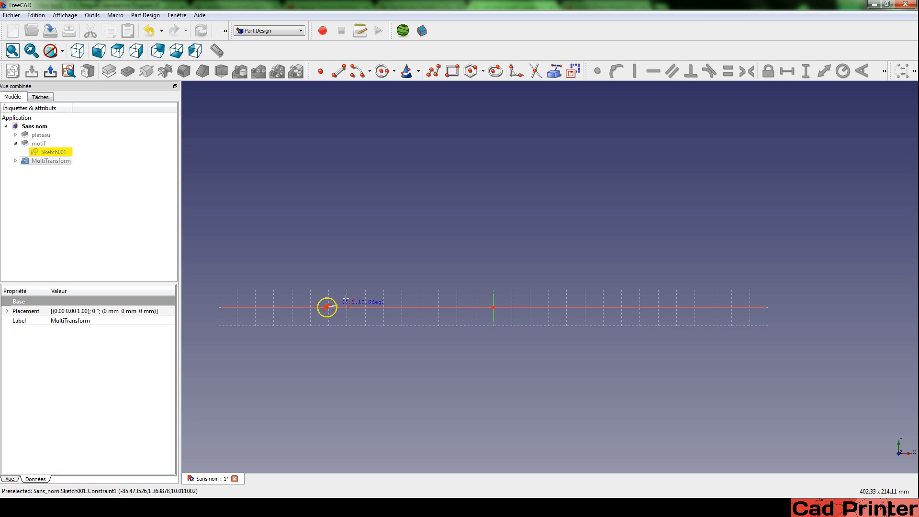
click(464, 230)
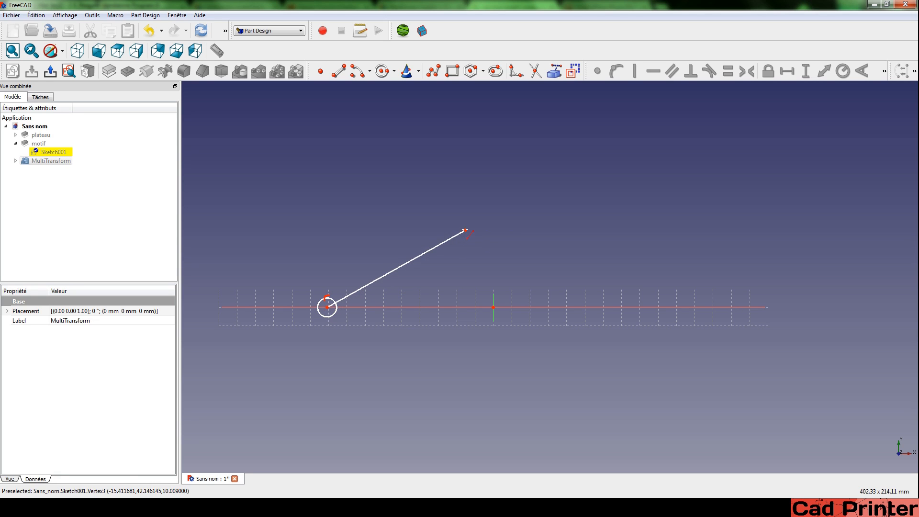
right_click(432, 248)
Convert the oblique line in the motif sketch to construction geometry
click(429, 253)
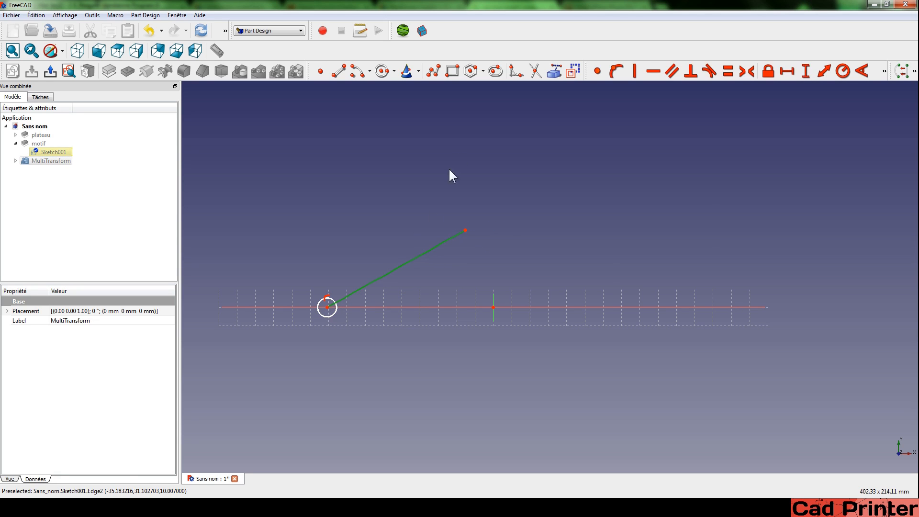
click(449, 174)
click(453, 237)
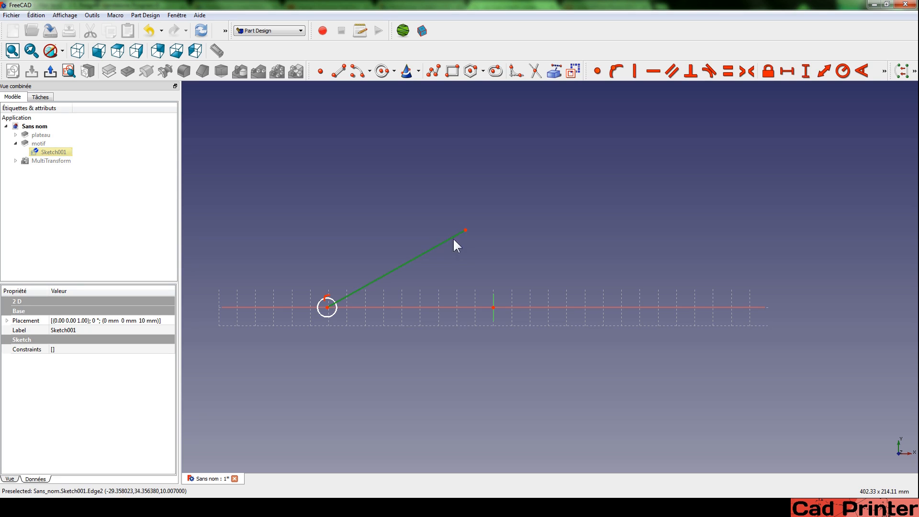
click(571, 74)
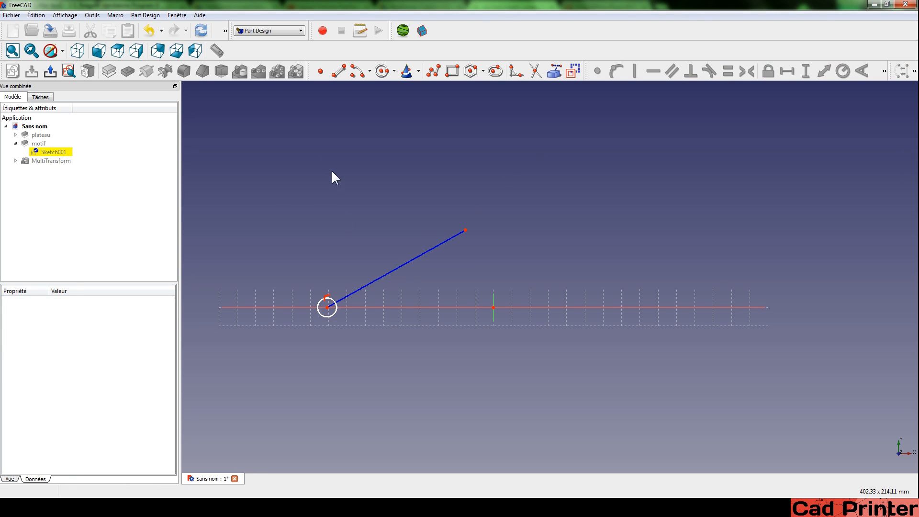
Leave the motif sketch and make the MultiTransform feature visible again
click(55, 72)
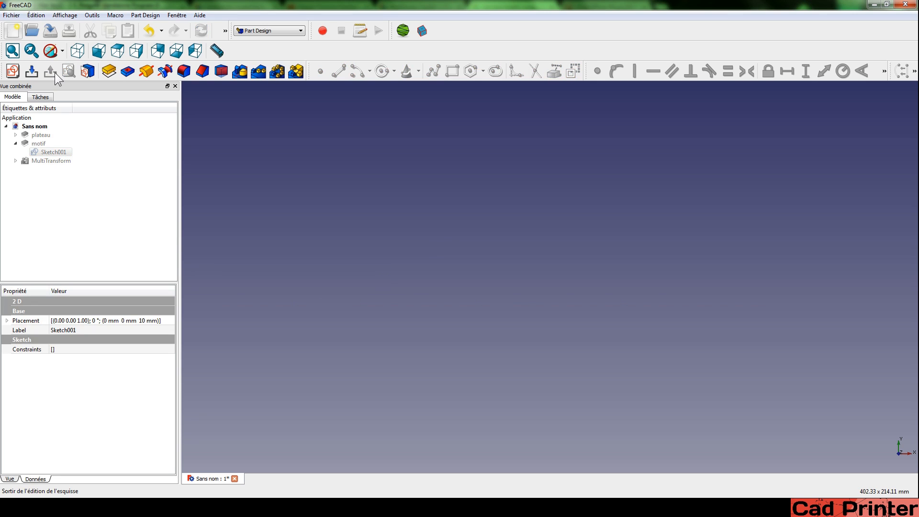
click(33, 158)
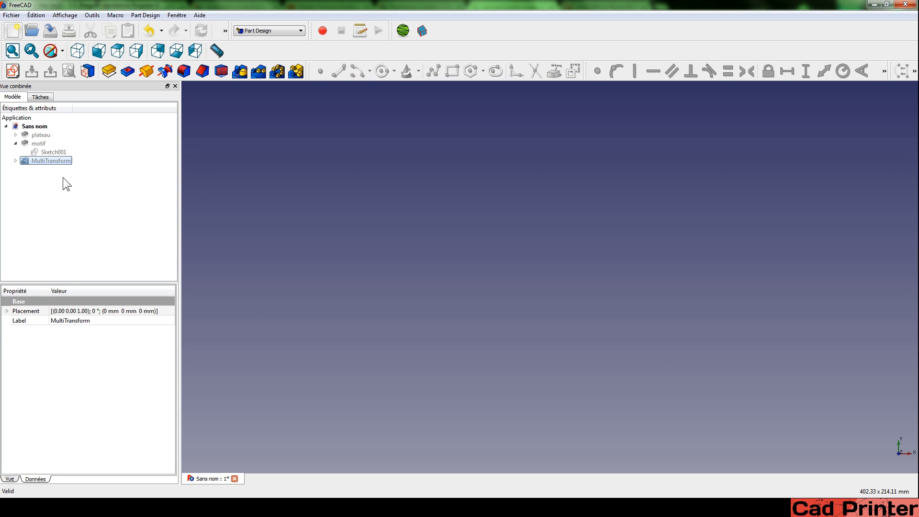
key(space)
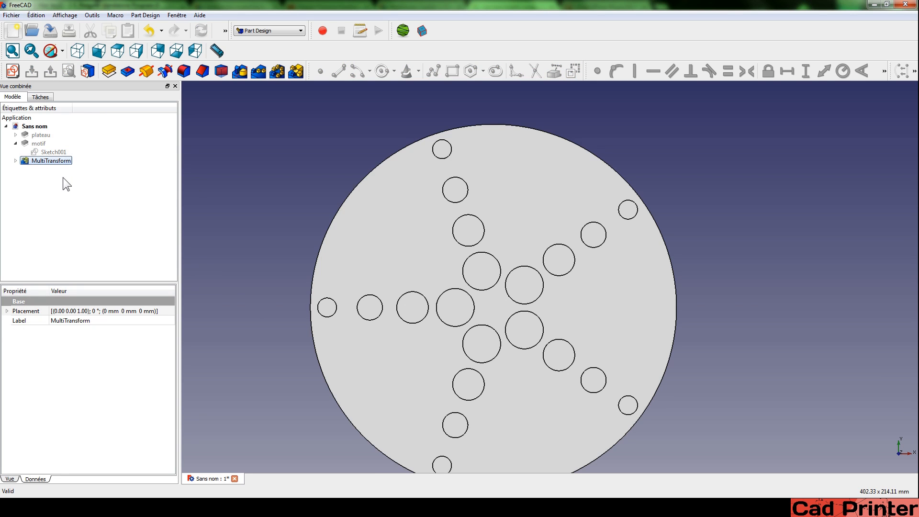
Set the MultiTransform's linear pattern direction to Sketch axis 0 and accept the feature
double_click(32, 161)
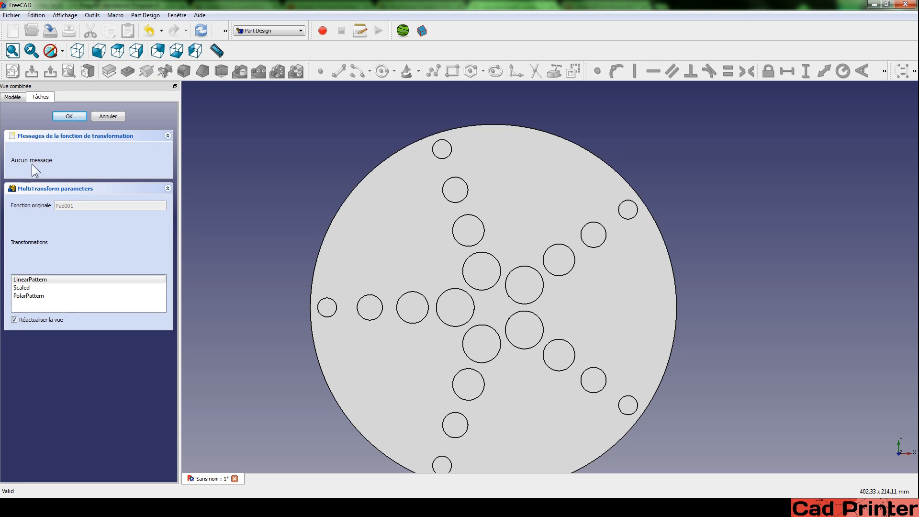
right_click(24, 278)
click(52, 283)
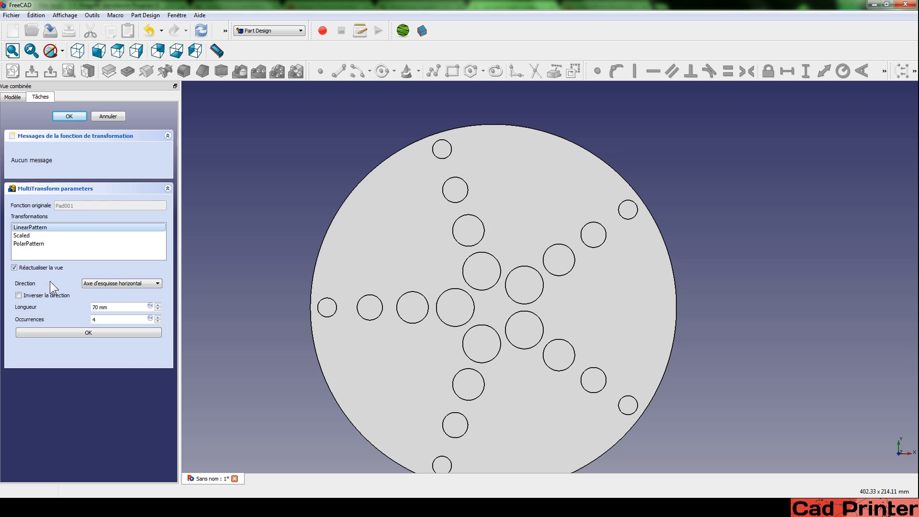
click(106, 284)
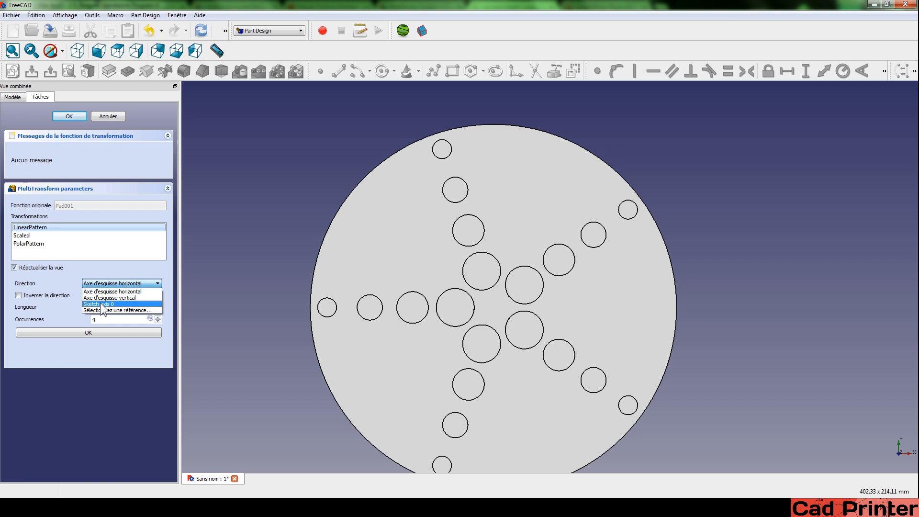
click(101, 304)
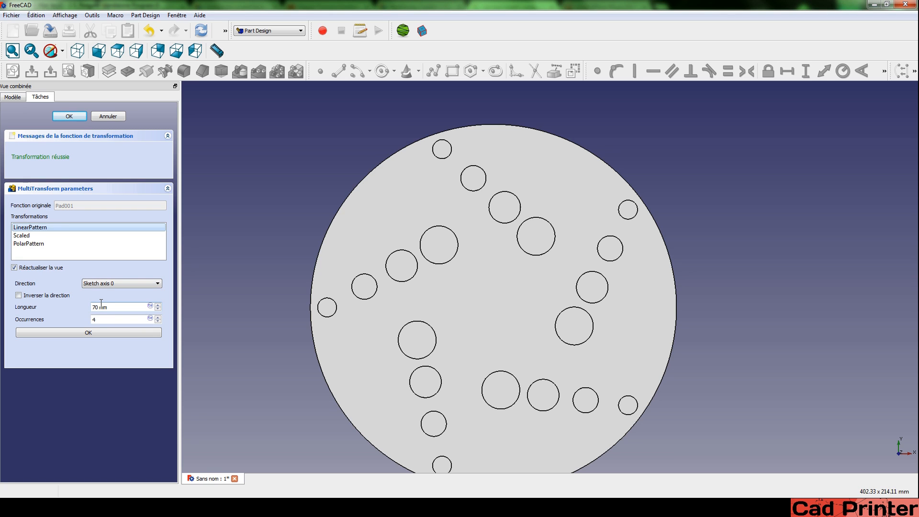
middle_drag(492, 340, 431, 213)
click(448, 200)
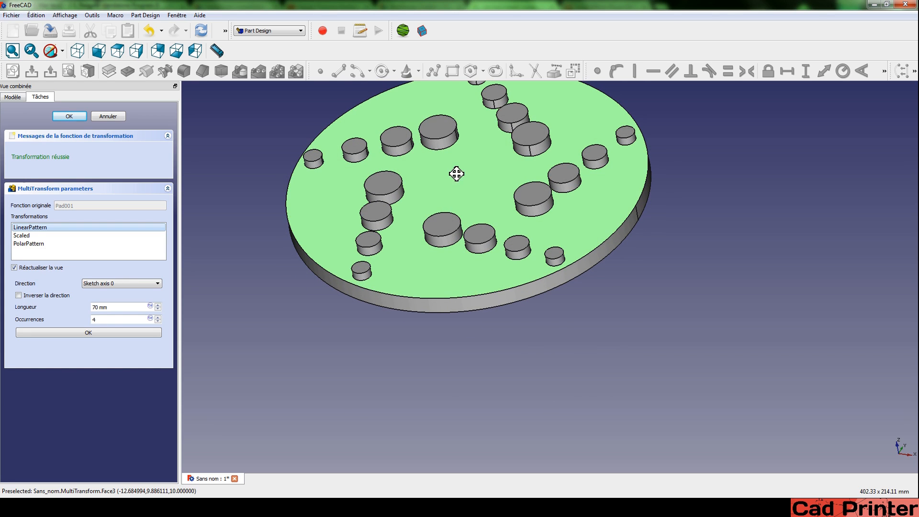
middle_drag(455, 173, 367, 234)
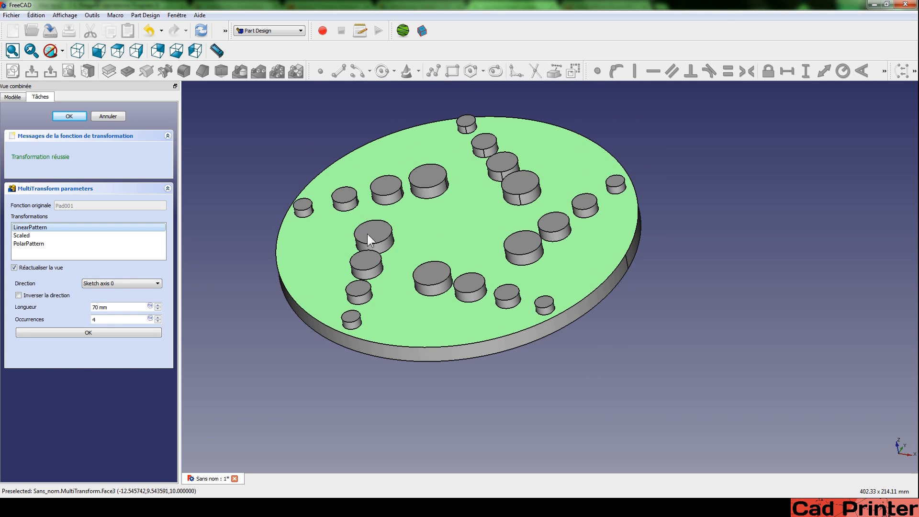
click(62, 333)
click(77, 114)
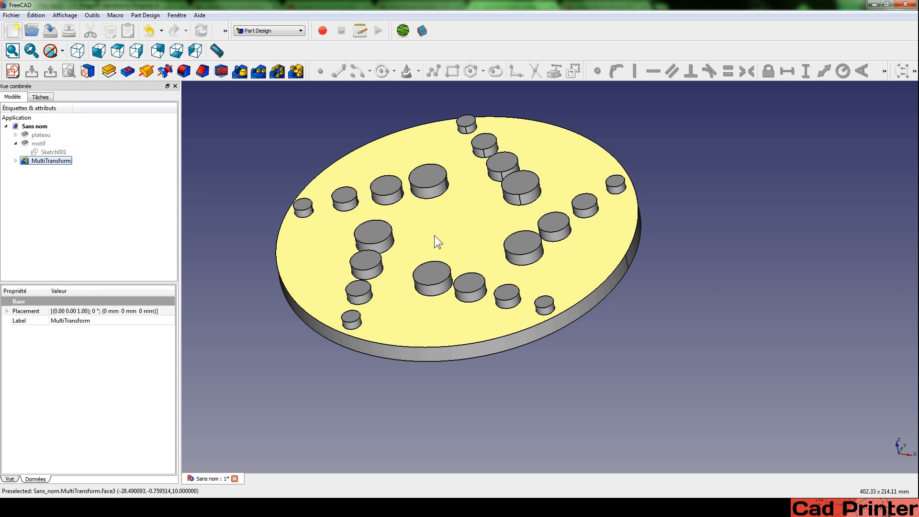
middle_drag(434, 234, 249, 222)
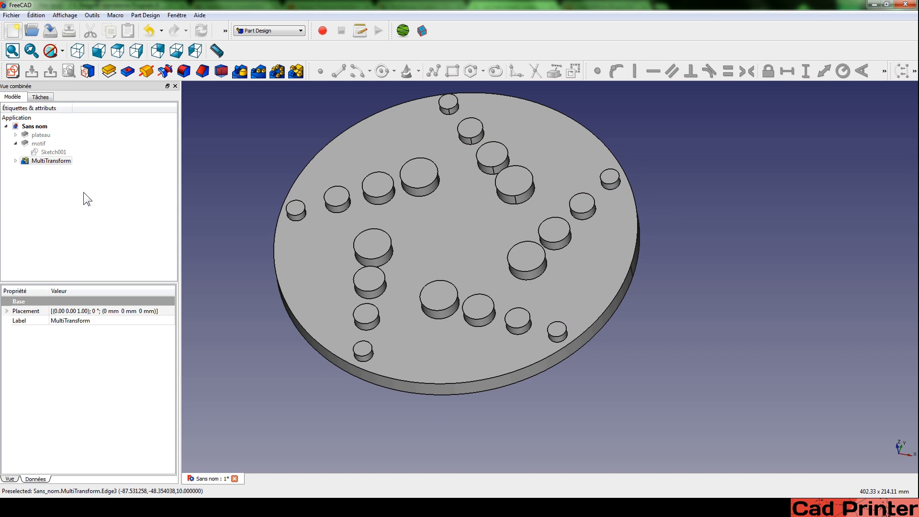
Shrink the motif's circle to about half its size in its sketch, update the model and leave the sketch
double_click(48, 152)
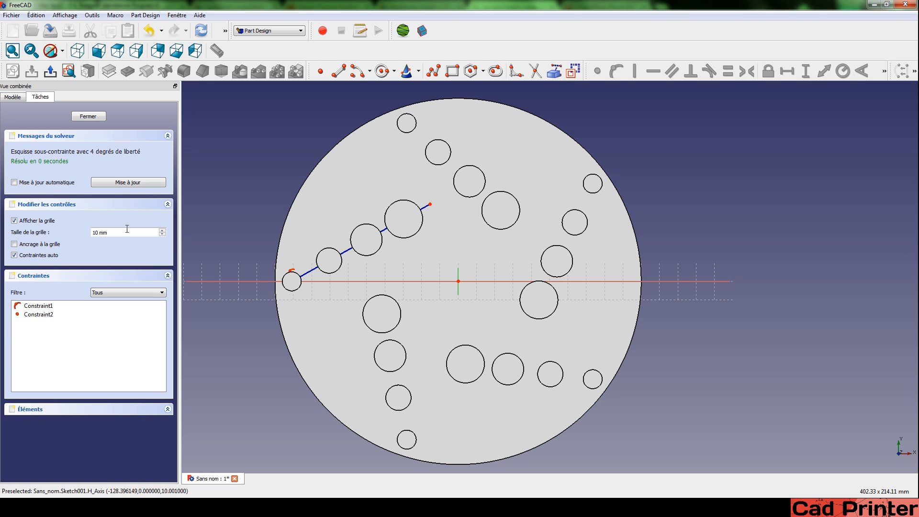
click(127, 181)
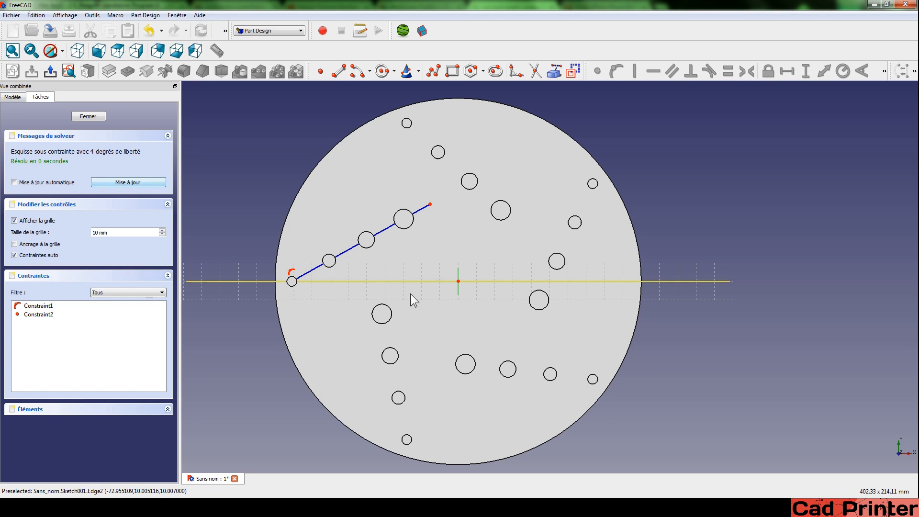
mouse_move(411, 300)
middle_down()
mouse_move(418, 295)
mouse_move(396, 262)
middle_up()
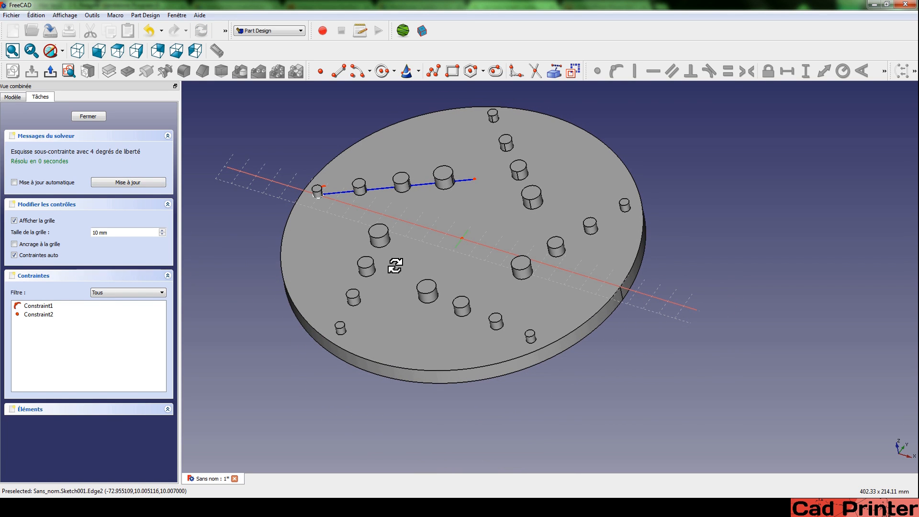
click(52, 71)
Set the scaling factor of the MultiTransform's Scaled transformation to 4
double_click(41, 164)
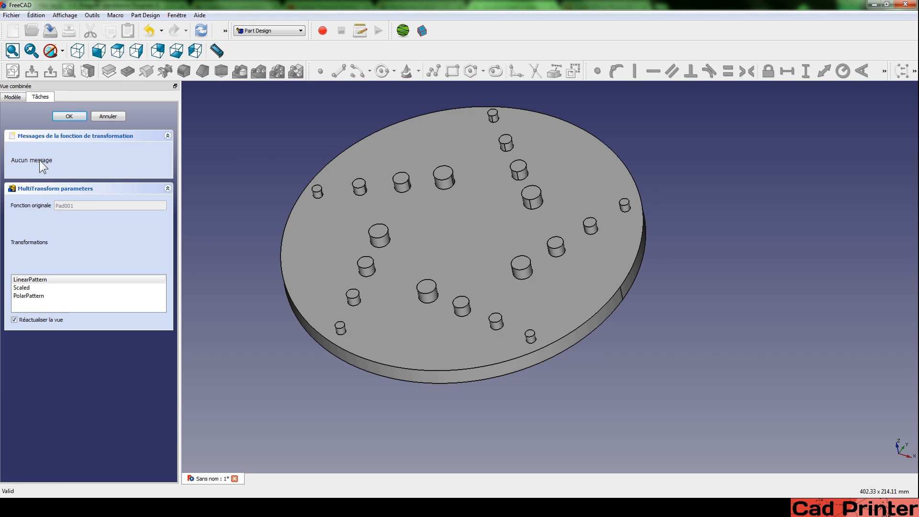
right_click(22, 287)
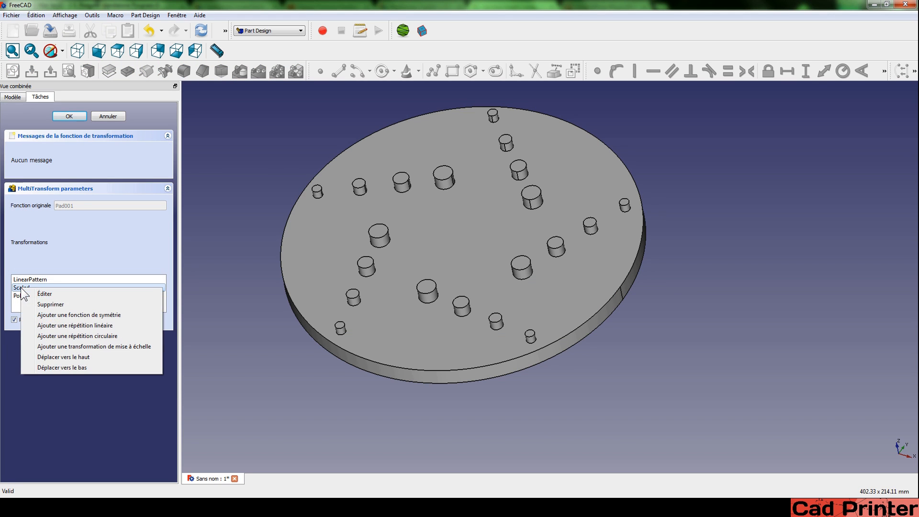
click(55, 294)
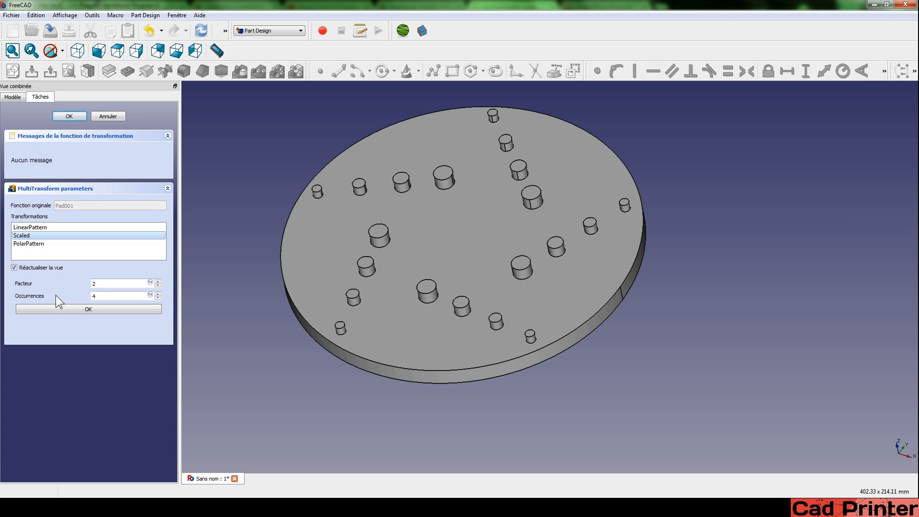
click(158, 281)
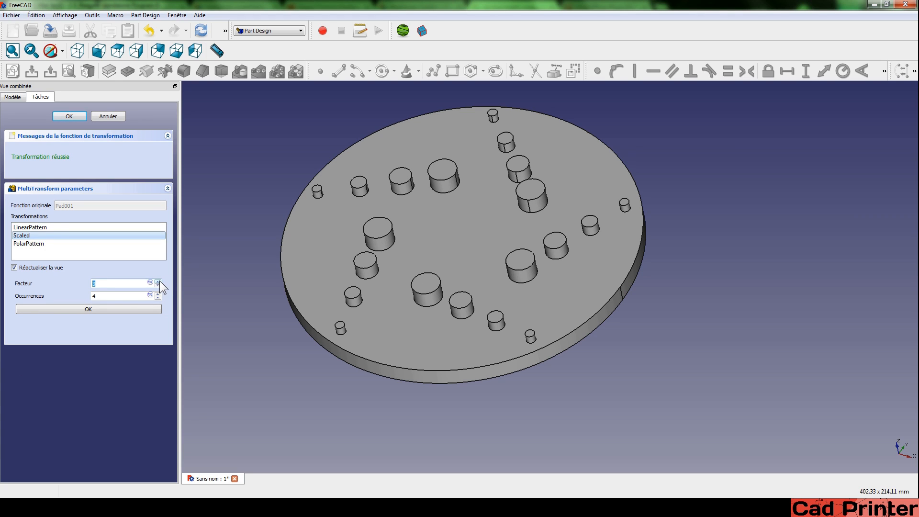
click(158, 281)
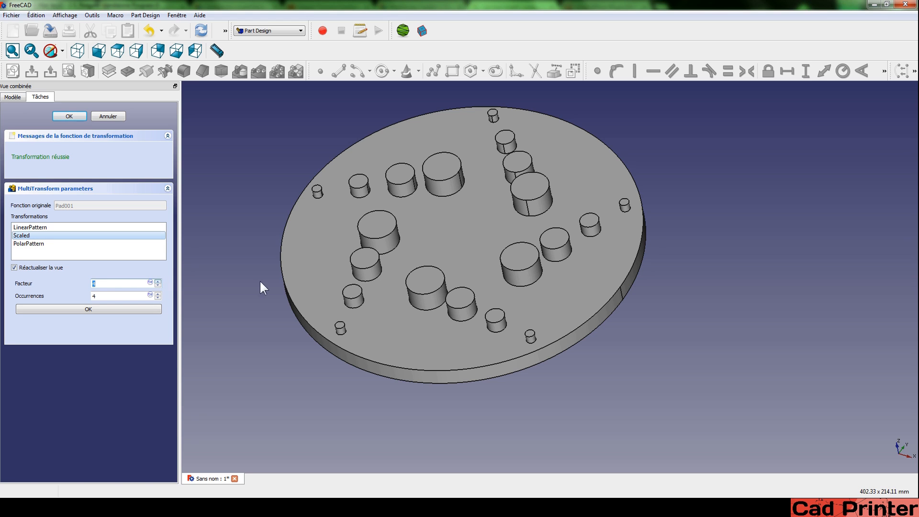
middle_drag(260, 280, 478, 239)
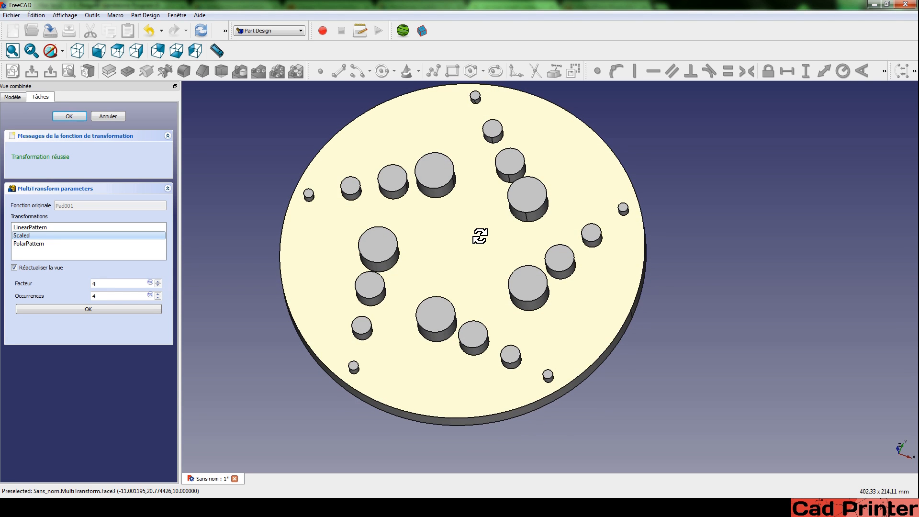
click(94, 307)
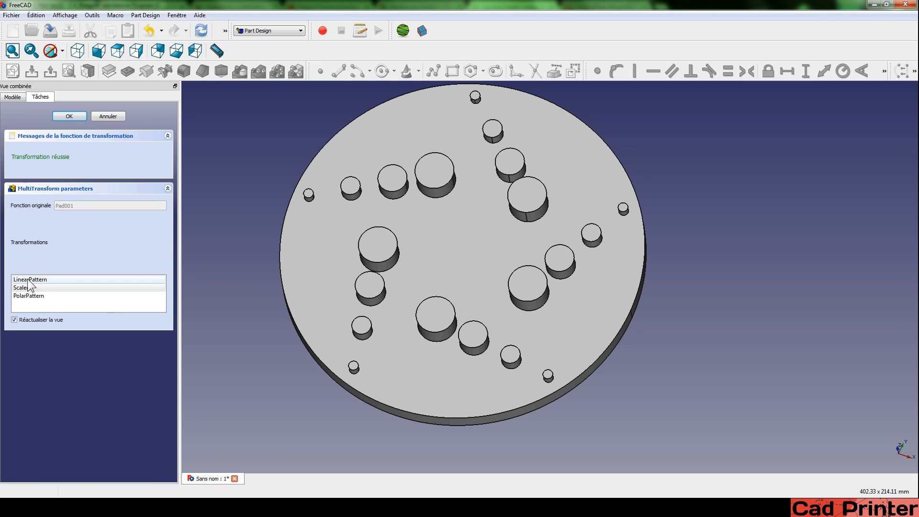
Set the occurrences of both the linear pattern and the scaling transformation to 5
right_click(27, 279)
click(45, 286)
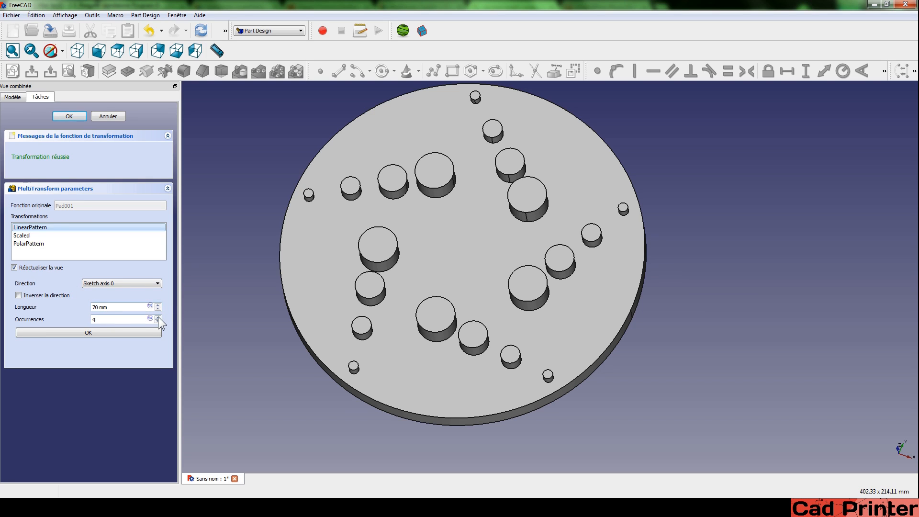
click(158, 317)
right_click(25, 288)
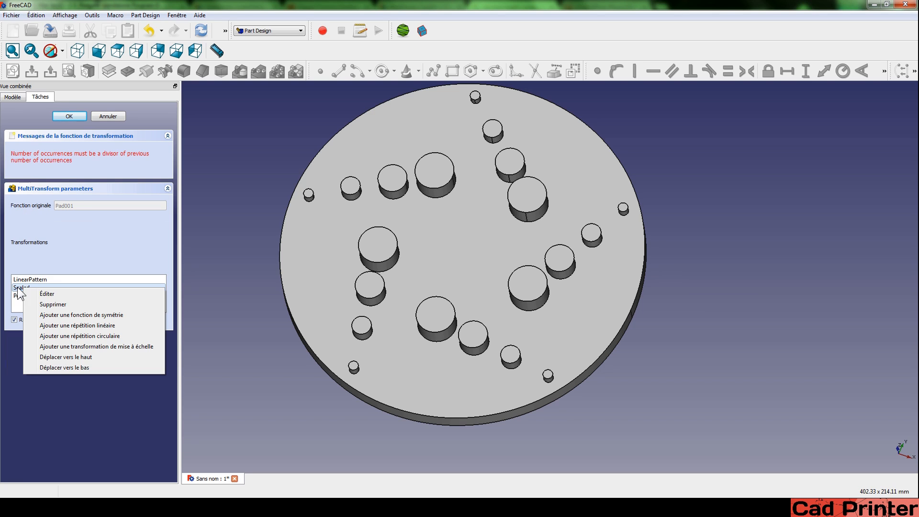
click(46, 293)
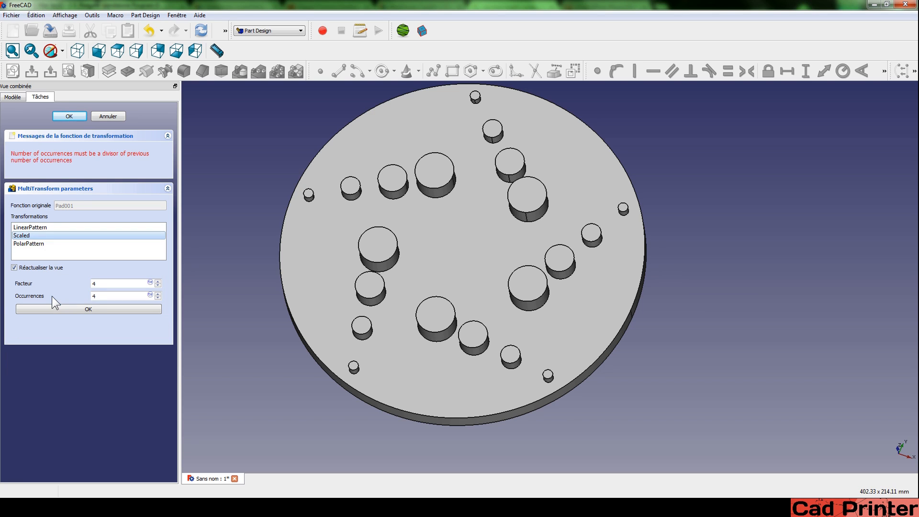
click(158, 293)
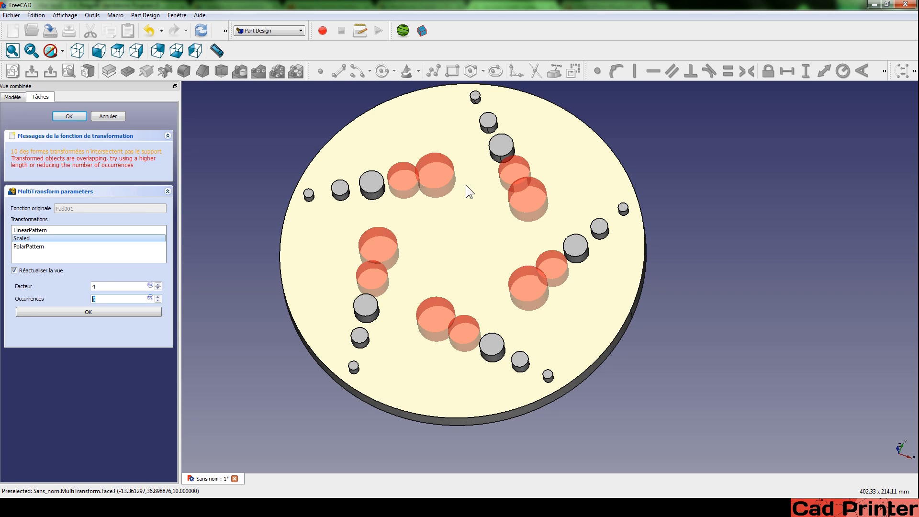
click(67, 313)
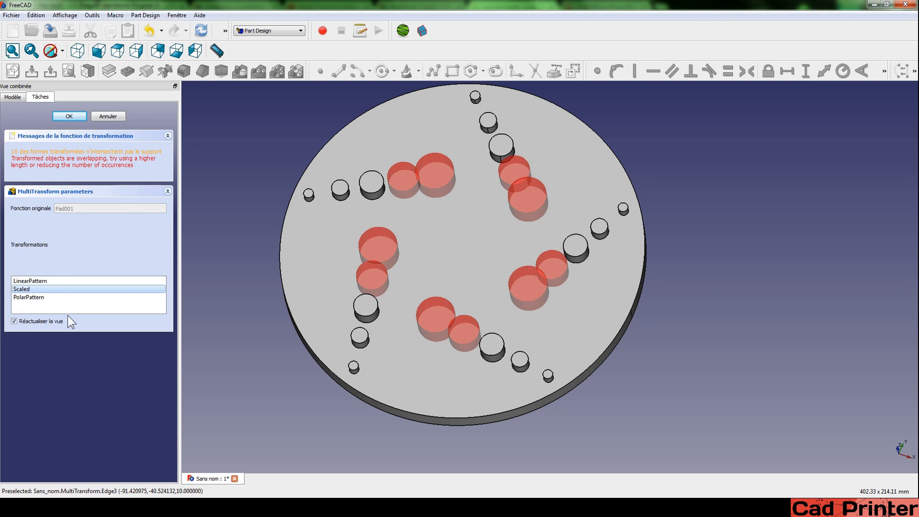
Set the linear pattern's length to 90 mm and accept the MultiTransform
right_click(27, 281)
click(52, 287)
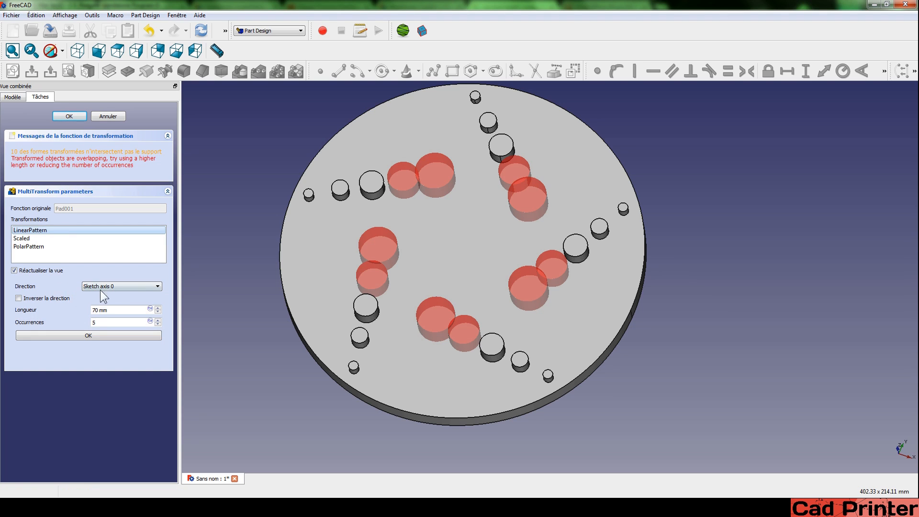
double_click(157, 308)
drag(118, 310, 83, 310)
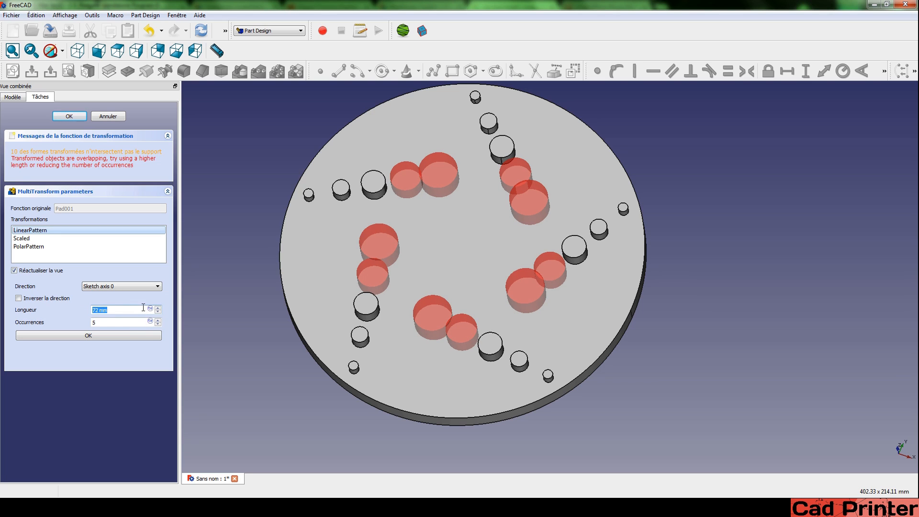
click(158, 308)
double_click(158, 308)
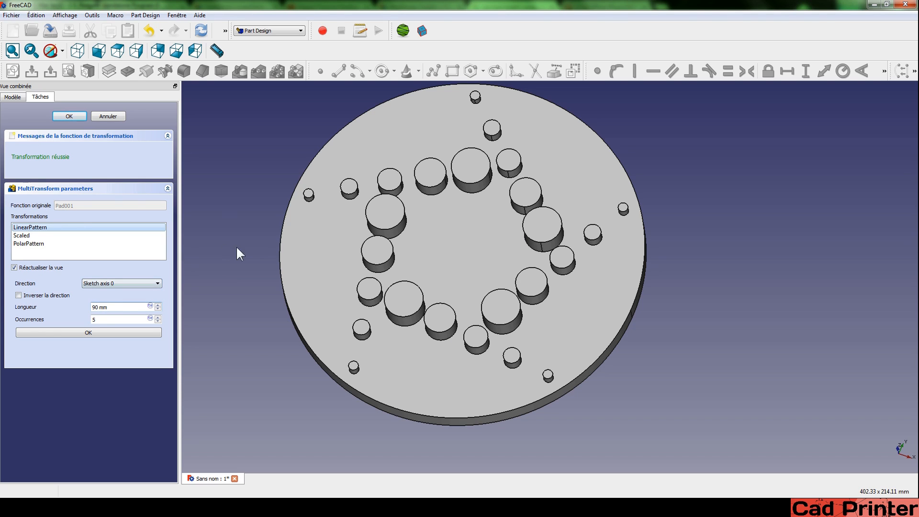
click(88, 332)
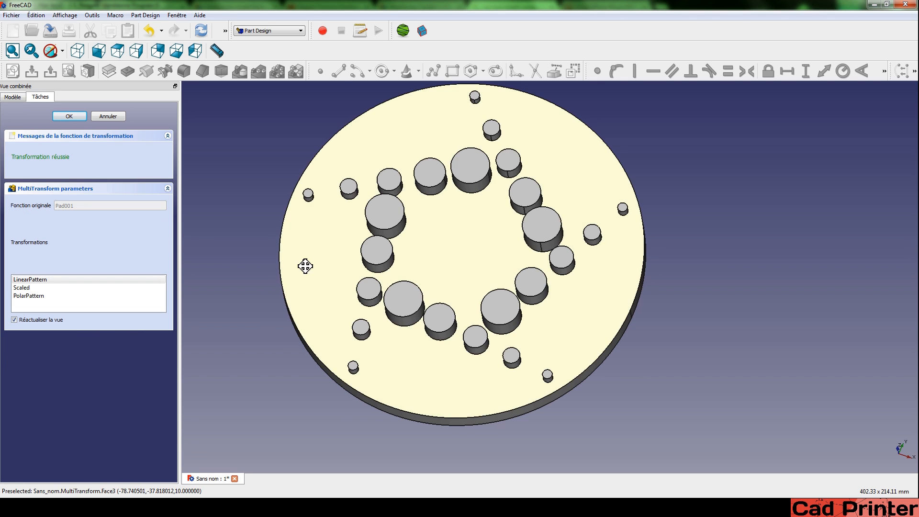
middle_drag(305, 264, 276, 242)
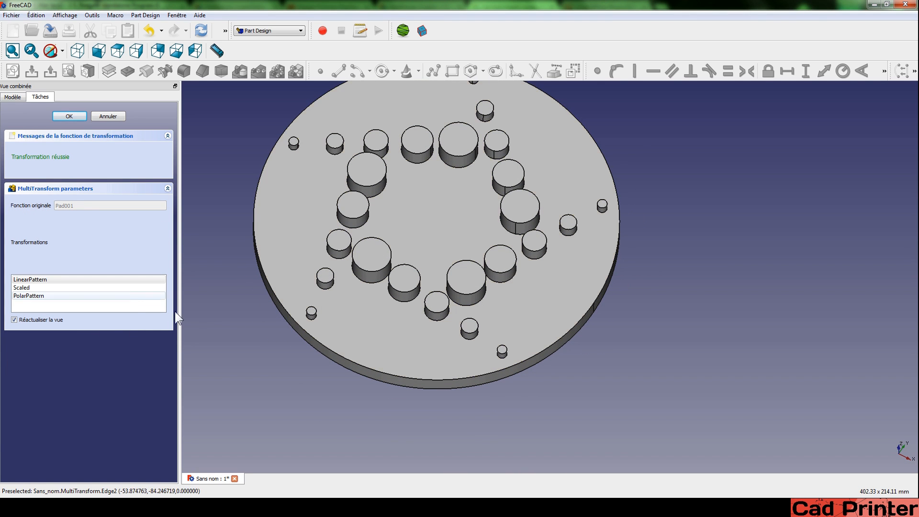
click(66, 117)
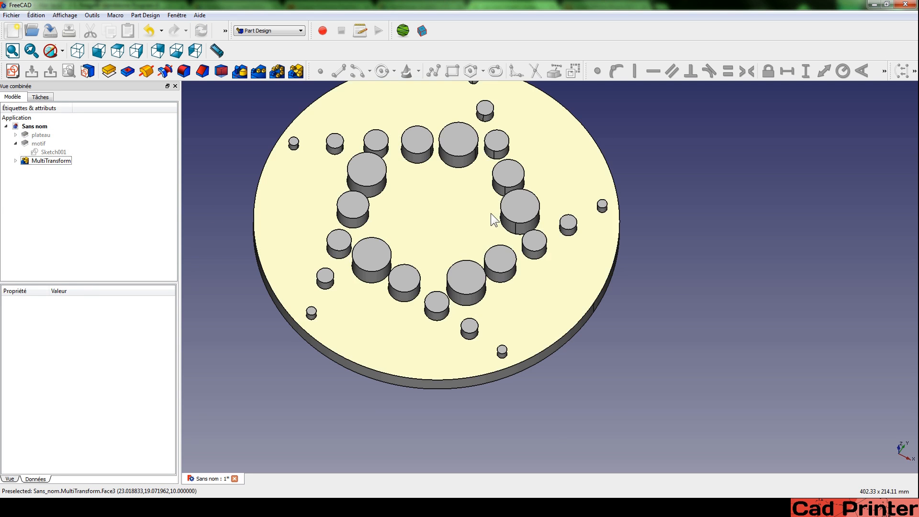
middle_drag(493, 207, 549, 259)
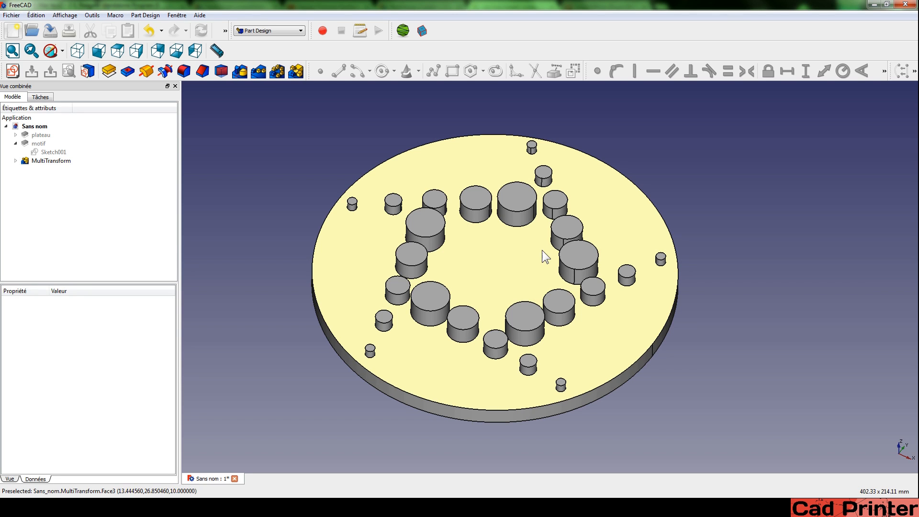
middle_drag(487, 253, 469, 291)
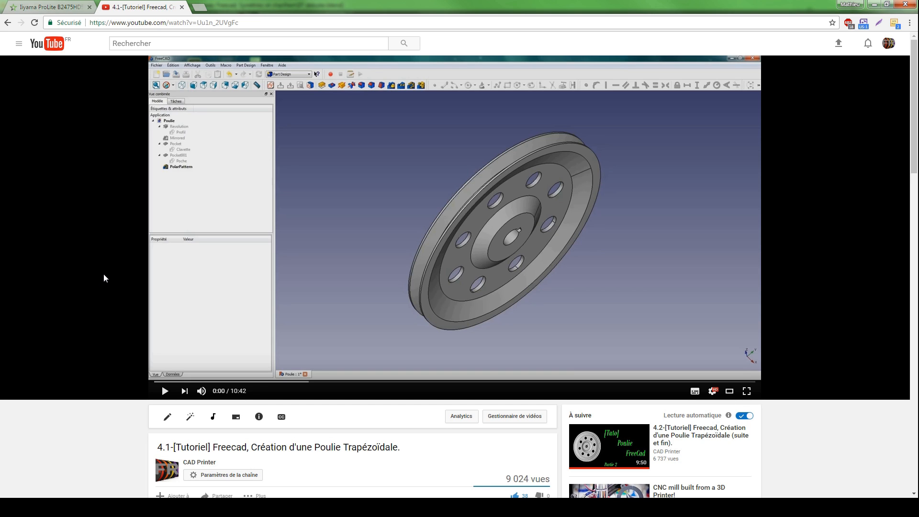
Open the pulley drawing's Imgur link from the YouTube video description in a new tab
scroll(103, 278, down, 5)
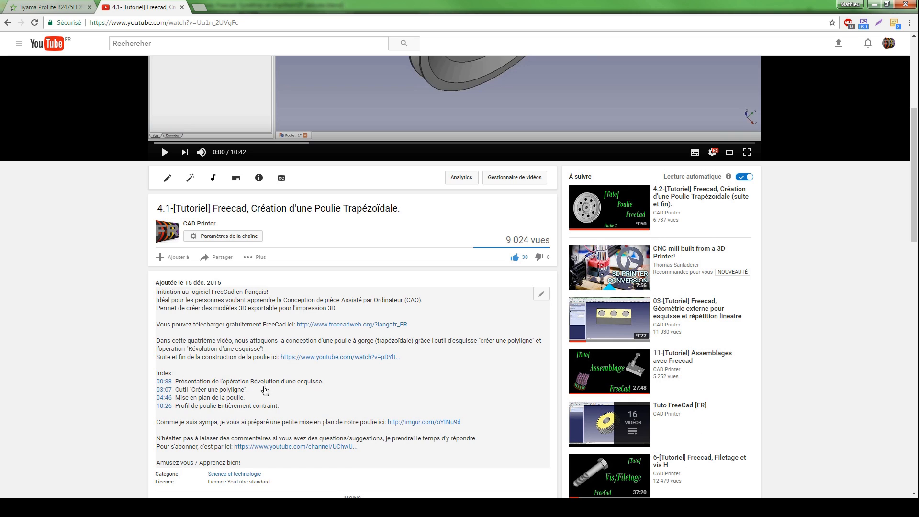
right_click(426, 425)
click(459, 324)
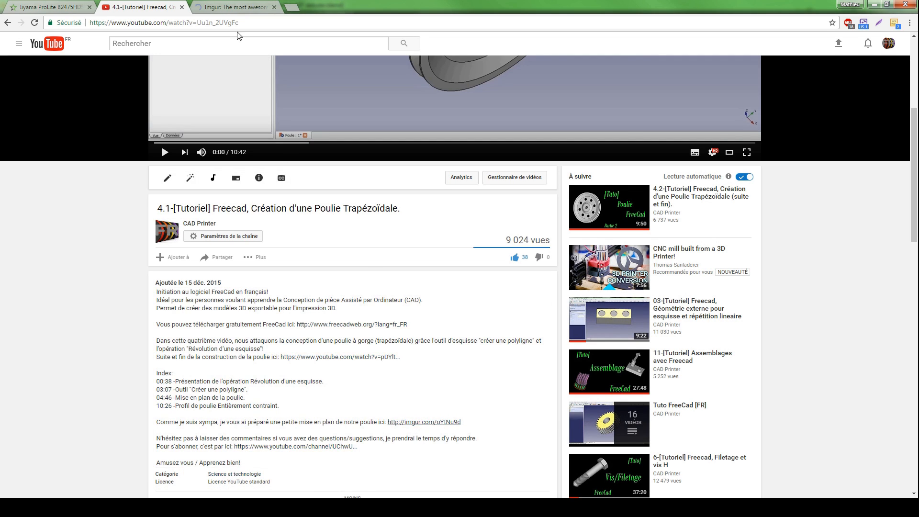
click(232, 7)
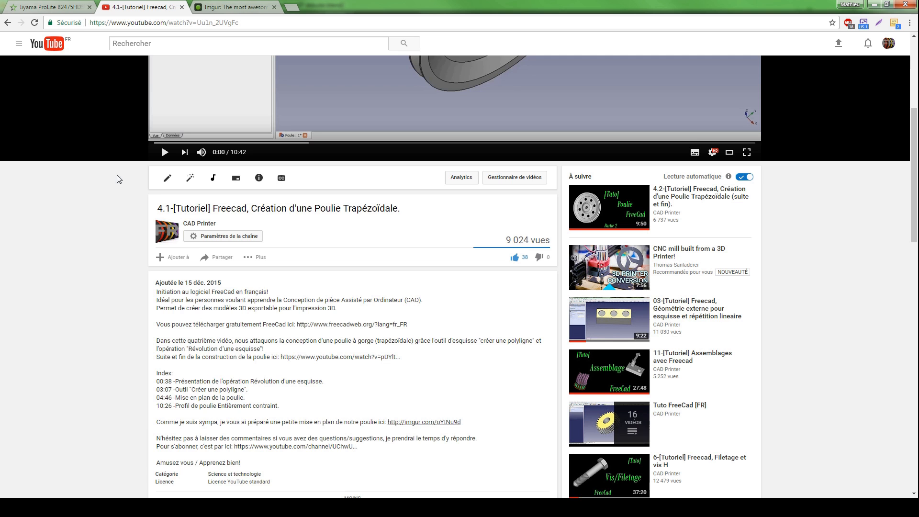
scroll(115, 178, up, 5)
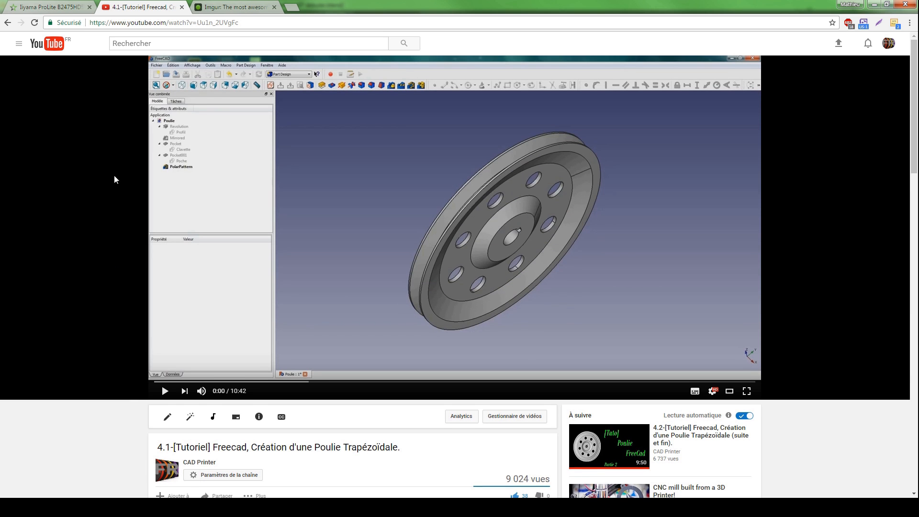